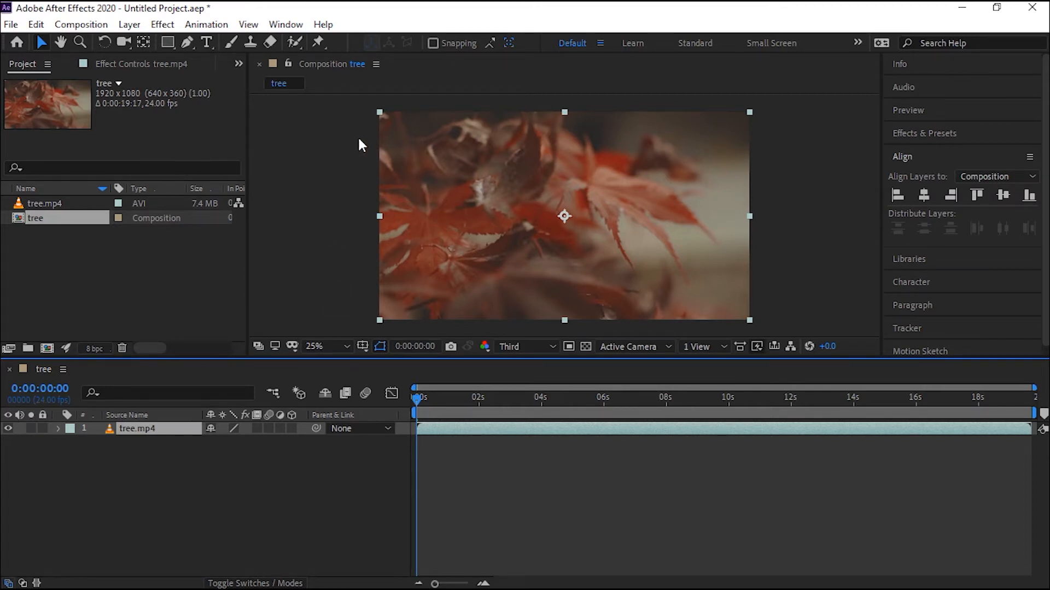
Draw a rectangular mask on the tree.mp4 layer with the Rectangle Tool, and undo it.
click(162, 44)
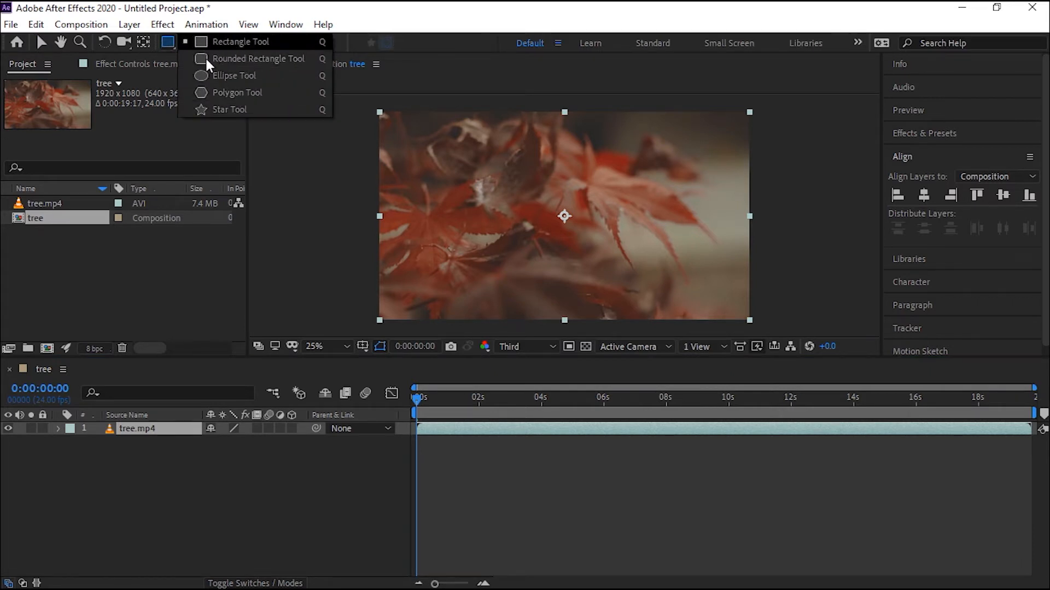
click(169, 43)
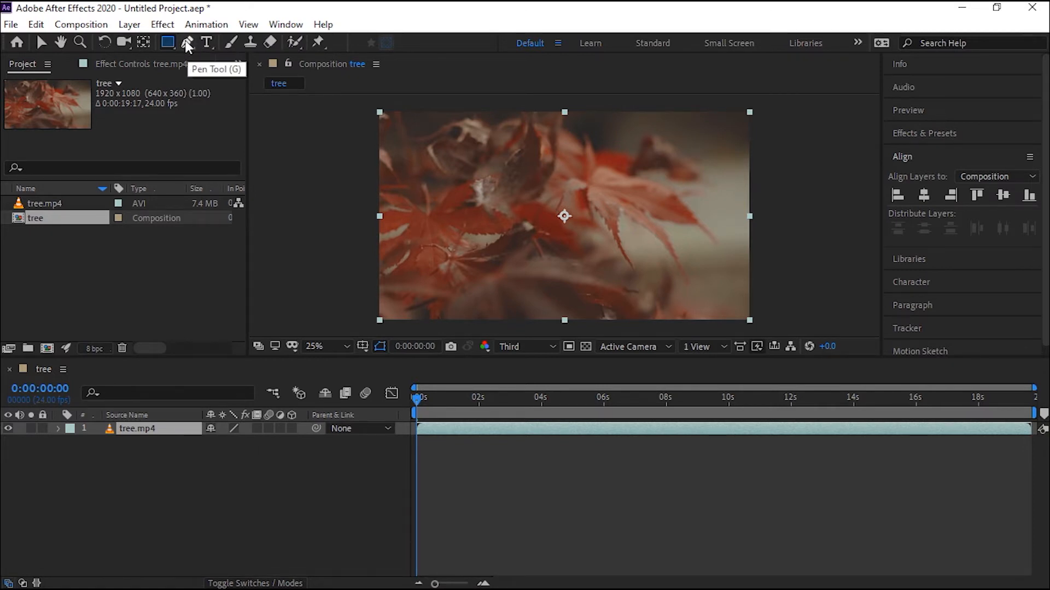
click(192, 494)
click(133, 433)
drag(417, 159, 614, 259)
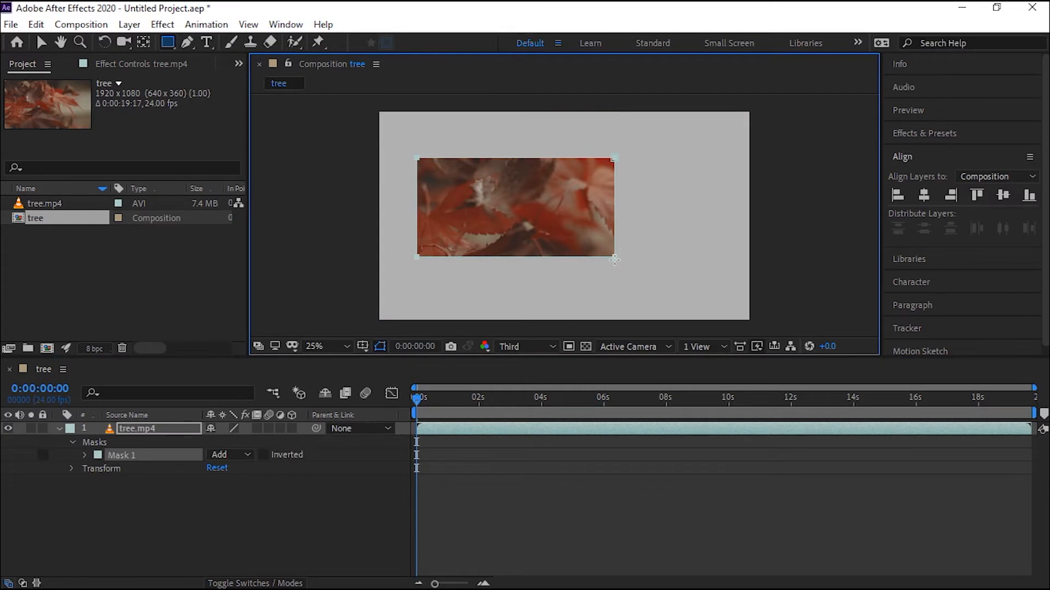
key(ctrl+z)
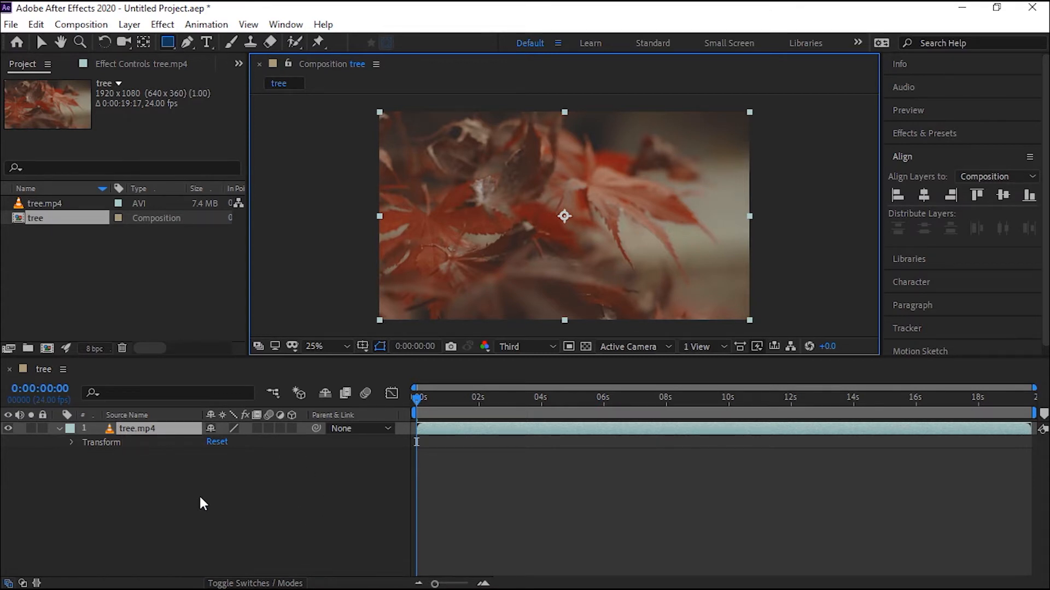
With no layer selected, draw a wide rectangle shape over the footage and reduce its stroke width to 31 px.
click(238, 492)
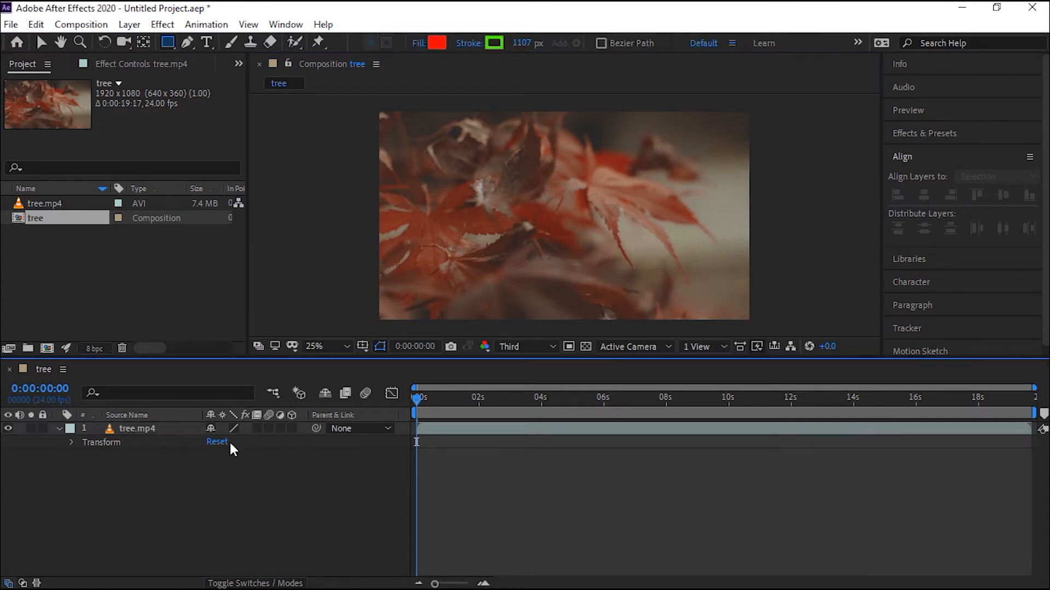
drag(436, 159, 632, 225)
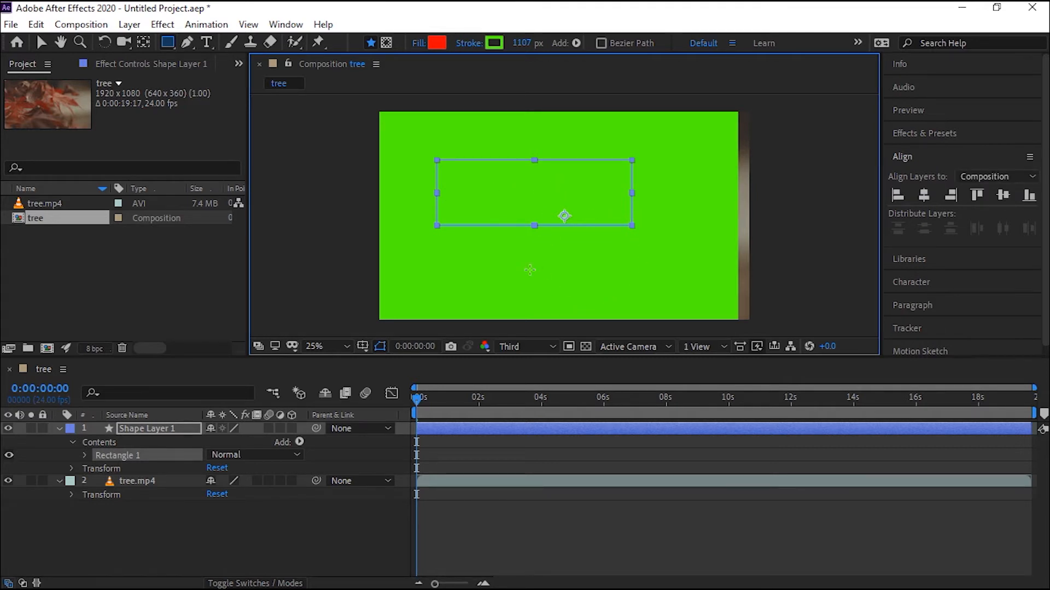
drag(530, 46, 148, 115)
mouse_move(523, 48)
mouse_down()
mouse_move(268, 120)
mouse_move(196, 164)
mouse_up()
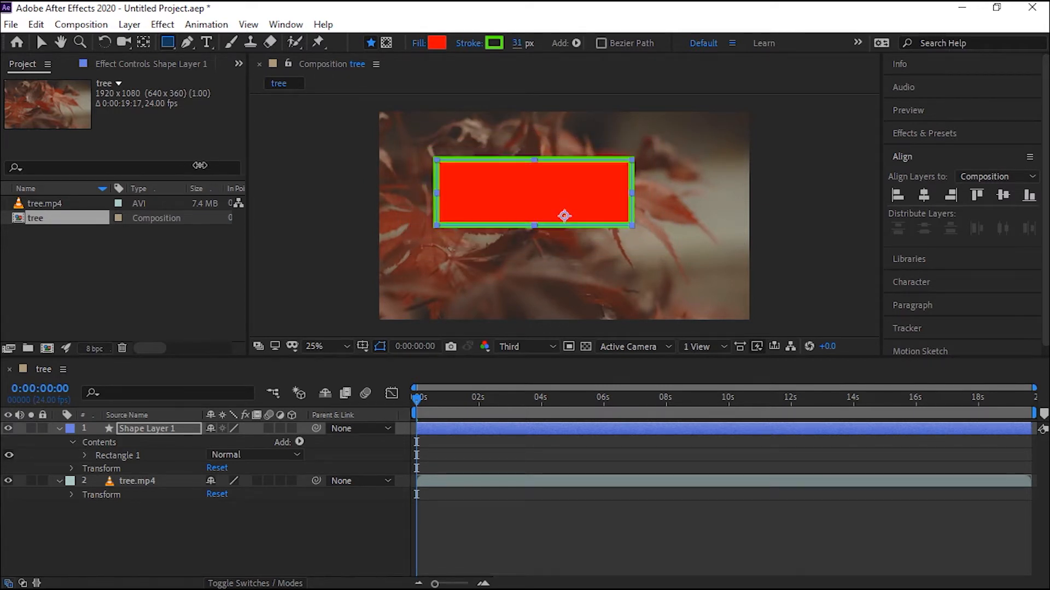
Delete both the rectangle shape layer and the tree.mp4 layer from the tree composition.
click(41, 43)
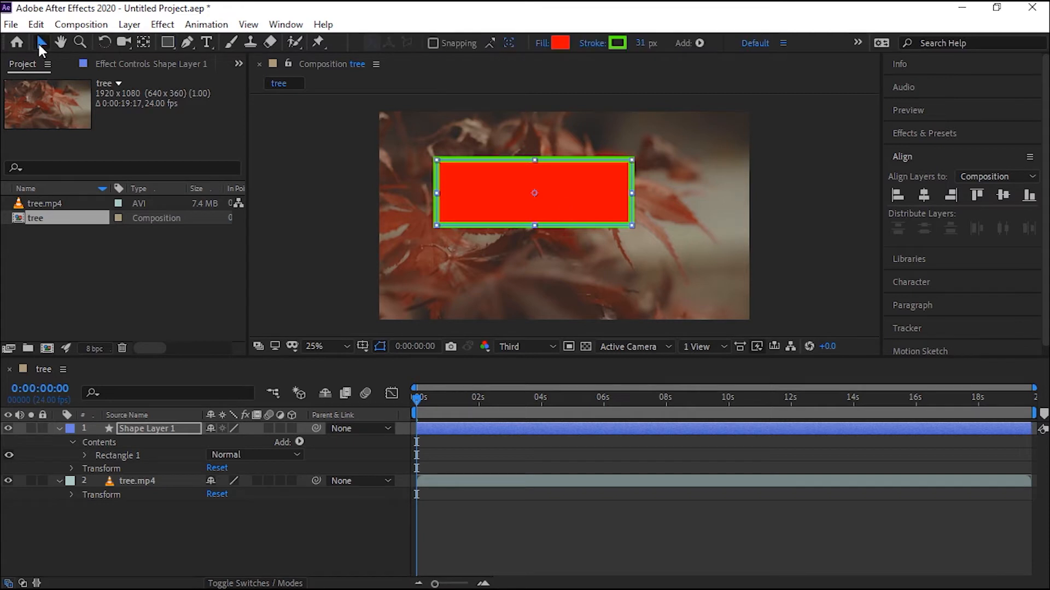
click(221, 530)
drag(189, 533, 170, 425)
key(Delete)
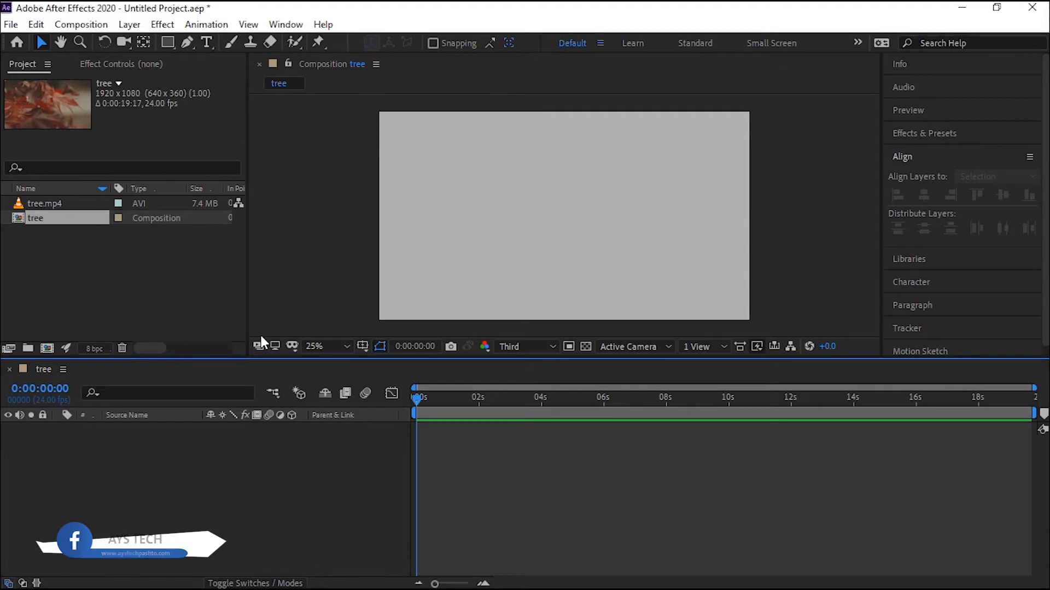
Draw a roughly square red rectangle with a green 31 px stroke in the upper-left area of the empty composition.
click(167, 43)
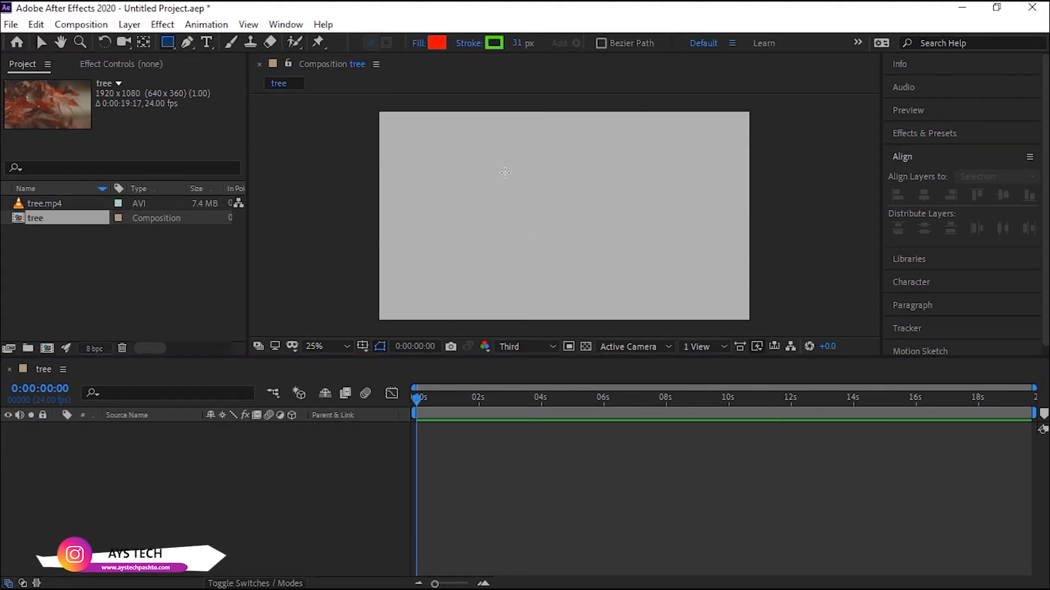
drag(461, 167, 533, 237)
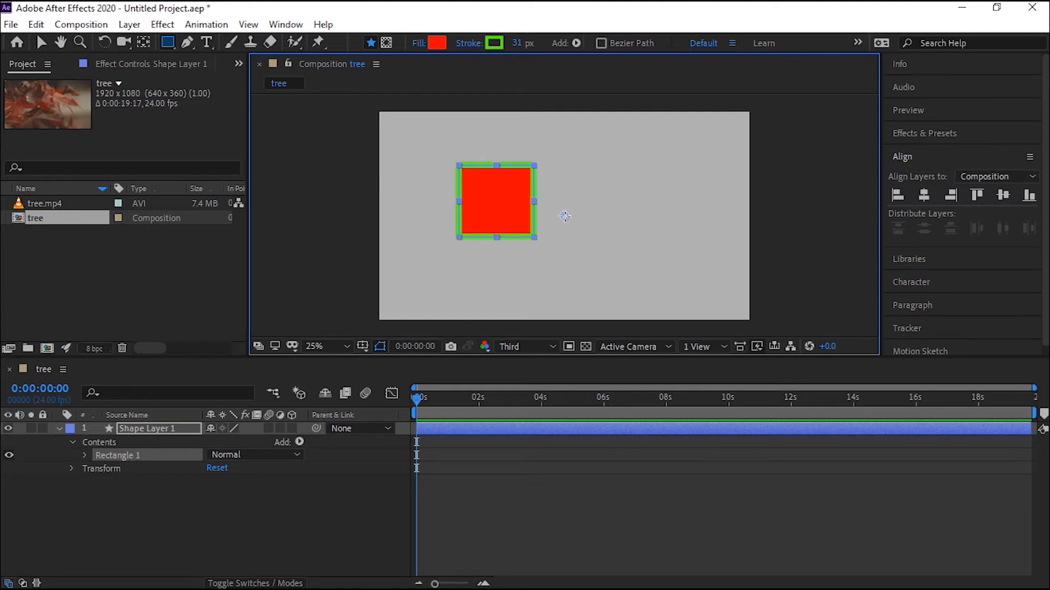
click(41, 42)
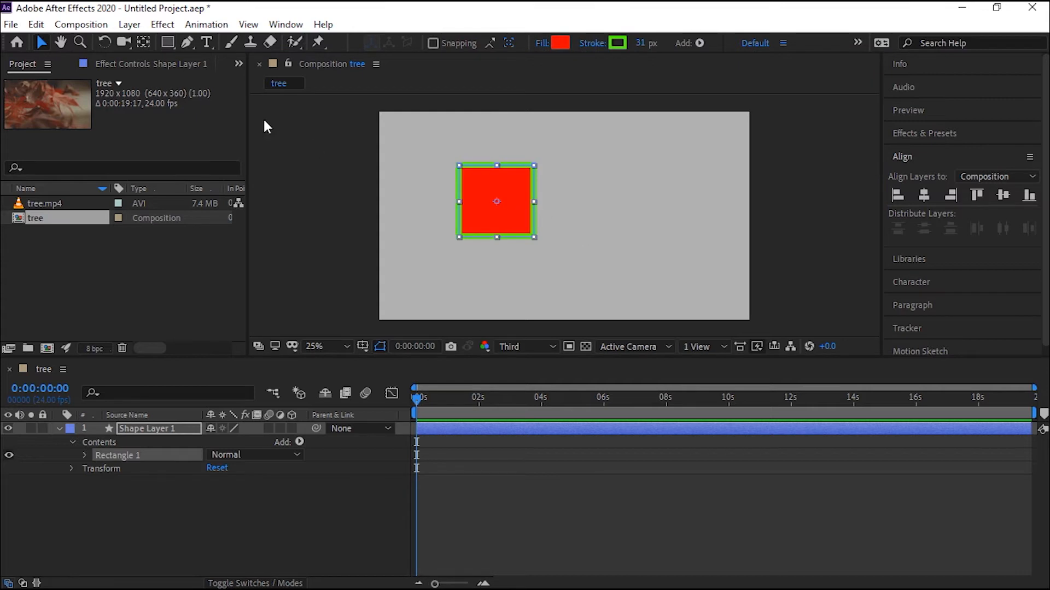
Reveal Shape Layer 1's Rotation property and rotate the layer to 9° around its off-centre anchor point.
click(142, 43)
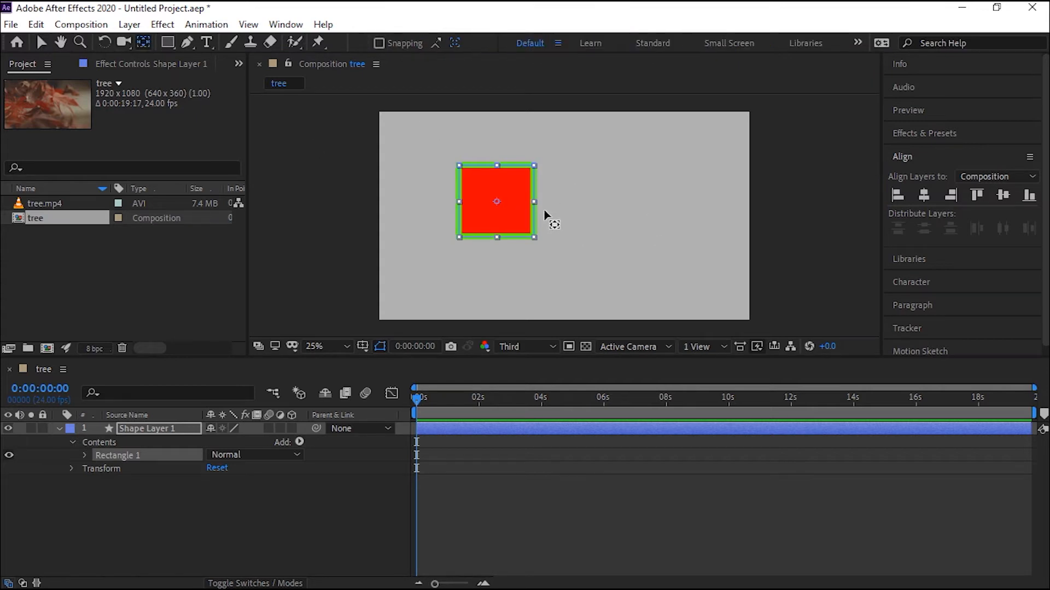
click(528, 227)
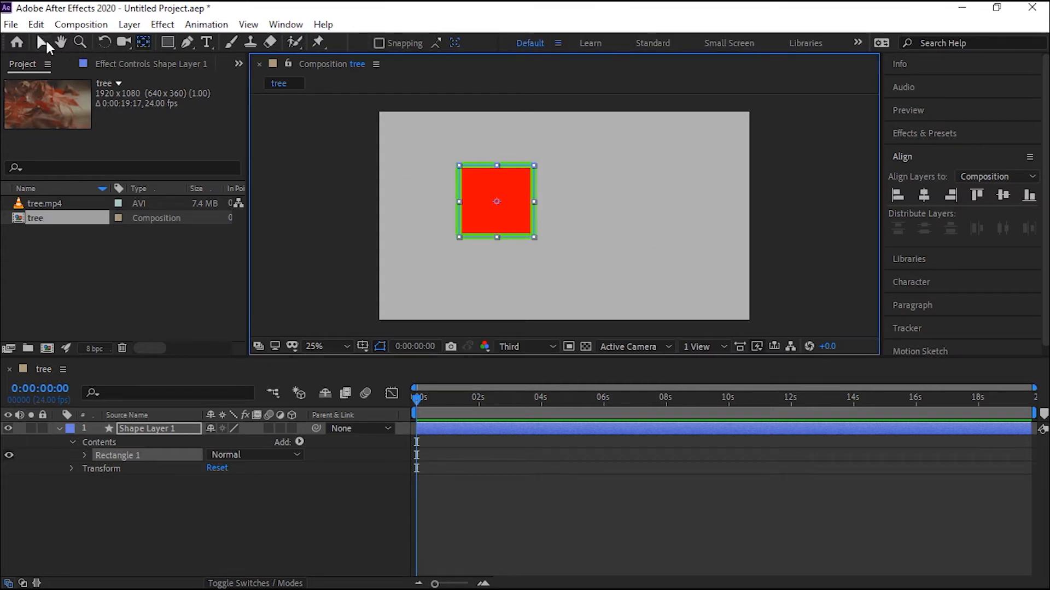
click(169, 42)
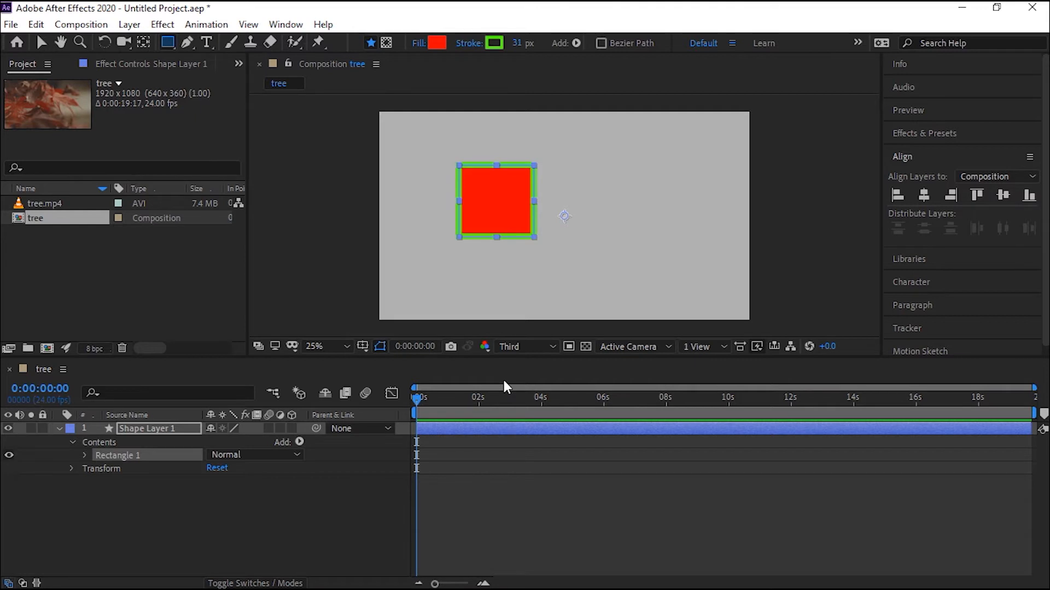
click(145, 429)
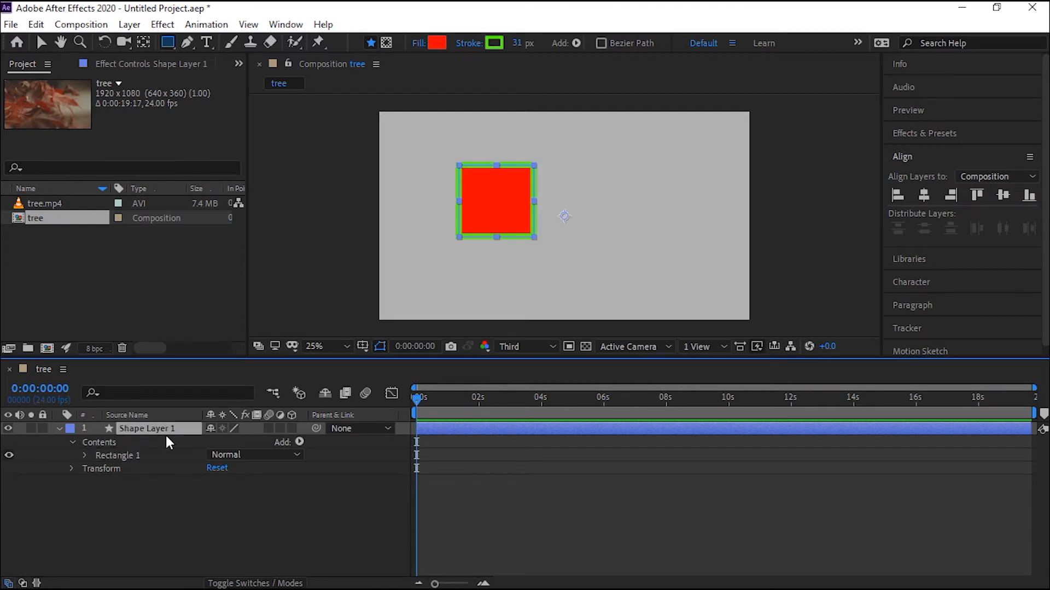
key(r)
mouse_move(224, 442)
mouse_down()
mouse_move(419, 443)
mouse_move(623, 419)
mouse_move(413, 428)
mouse_move(286, 447)
mouse_move(222, 506)
mouse_move(265, 511)
mouse_move(163, 475)
mouse_move(224, 432)
mouse_move(214, 428)
mouse_move(197, 443)
mouse_move(229, 442)
mouse_move(217, 431)
mouse_up()
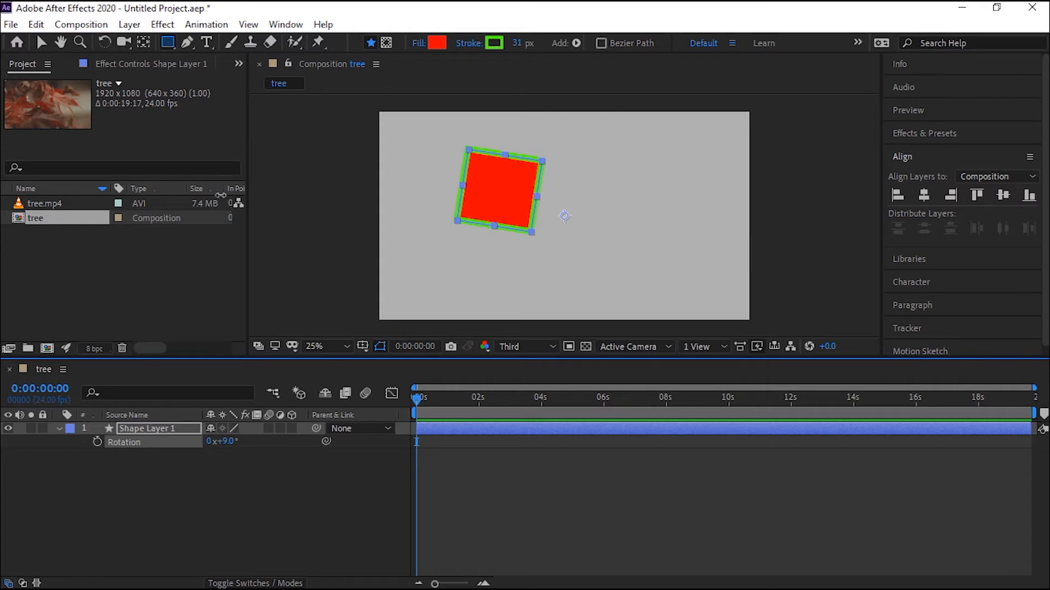
Move the anchor point to the middle of the square's upper edge and rotate the layer to 89°.
click(143, 42)
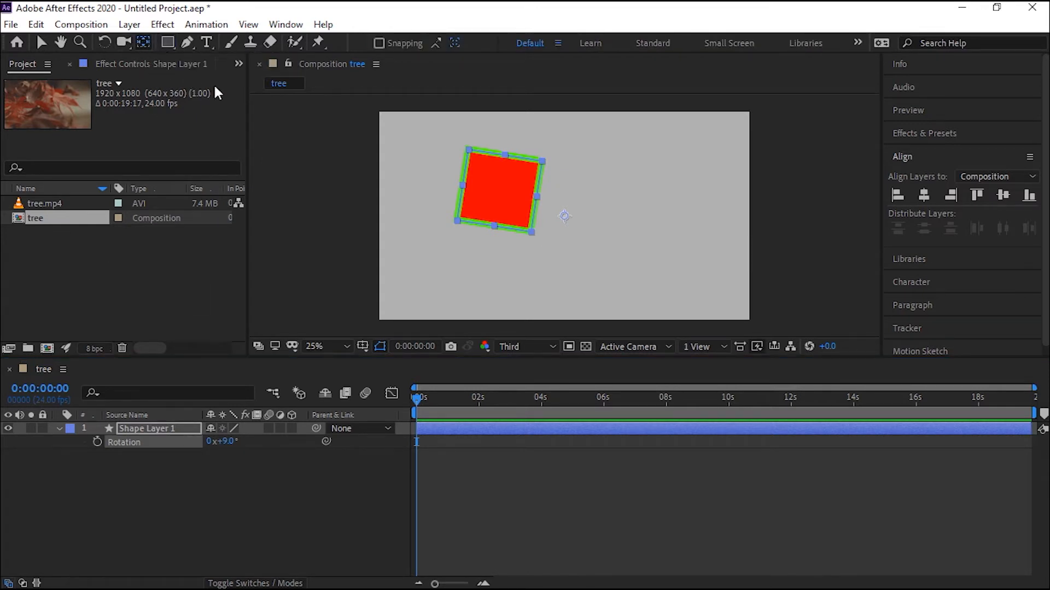
click(590, 232)
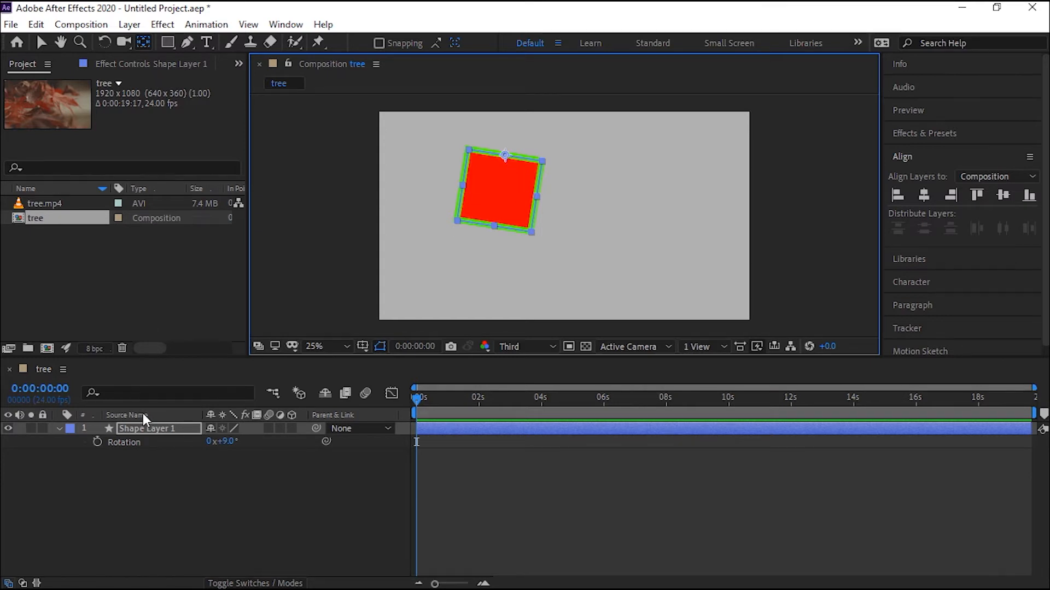
drag(226, 441, 346, 454)
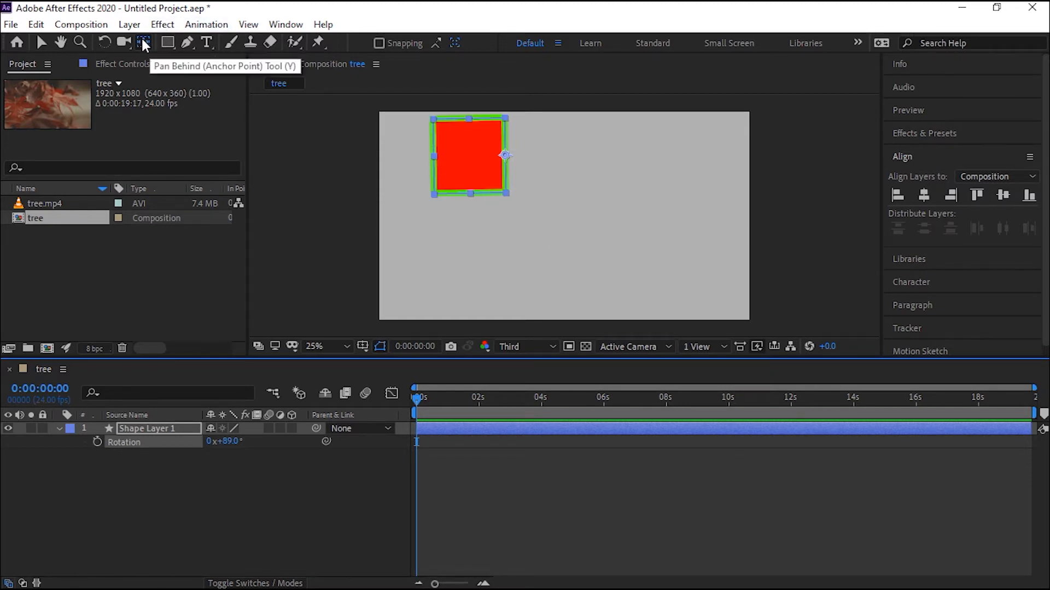
Centre the anchor point within the square and set Shape Layer 1's rotation to 180°.
key(ctrl+alt+Home)
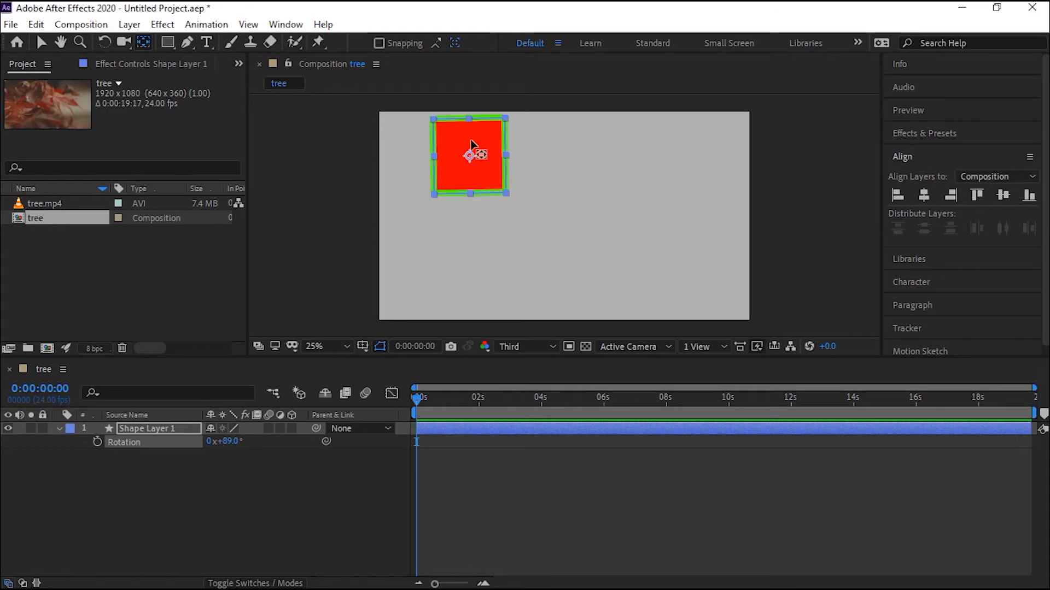
drag(230, 441, 318, 457)
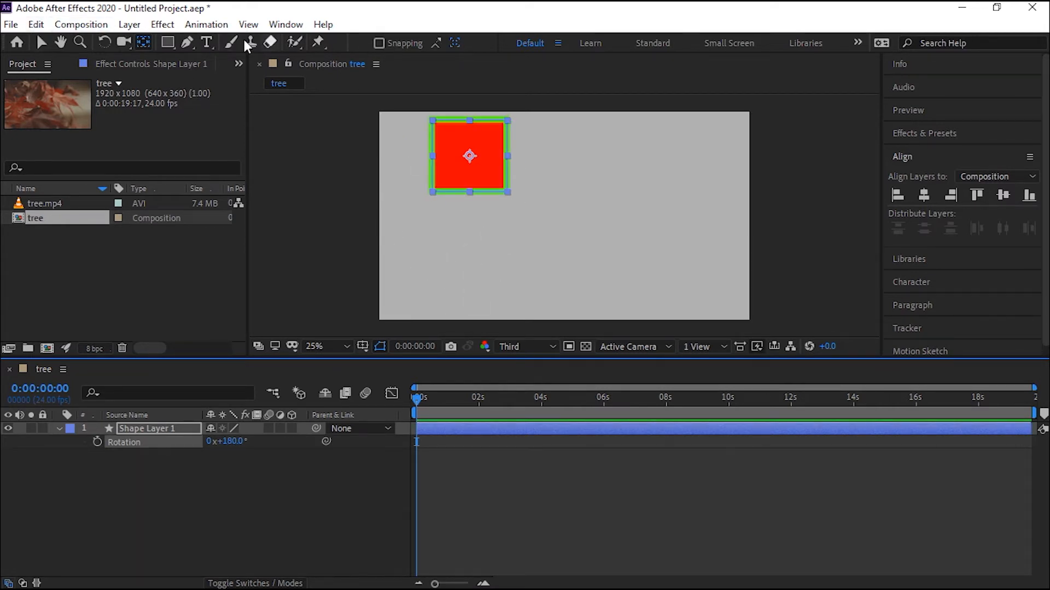
Move the square near the centre of the composition, at about 910, 535, and collapse Shape Layer 1's properties.
click(39, 43)
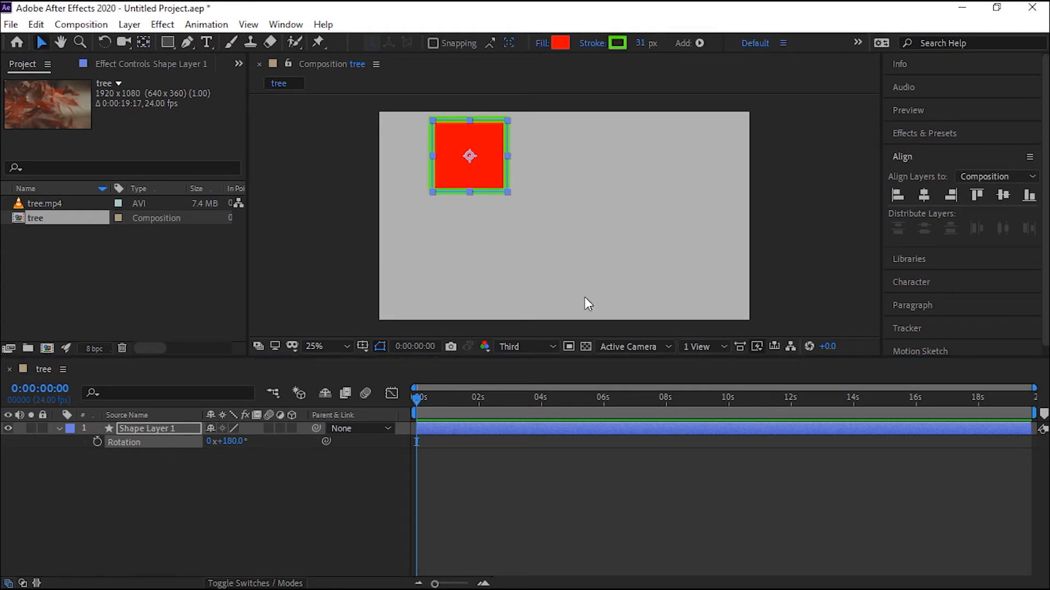
drag(467, 178, 553, 237)
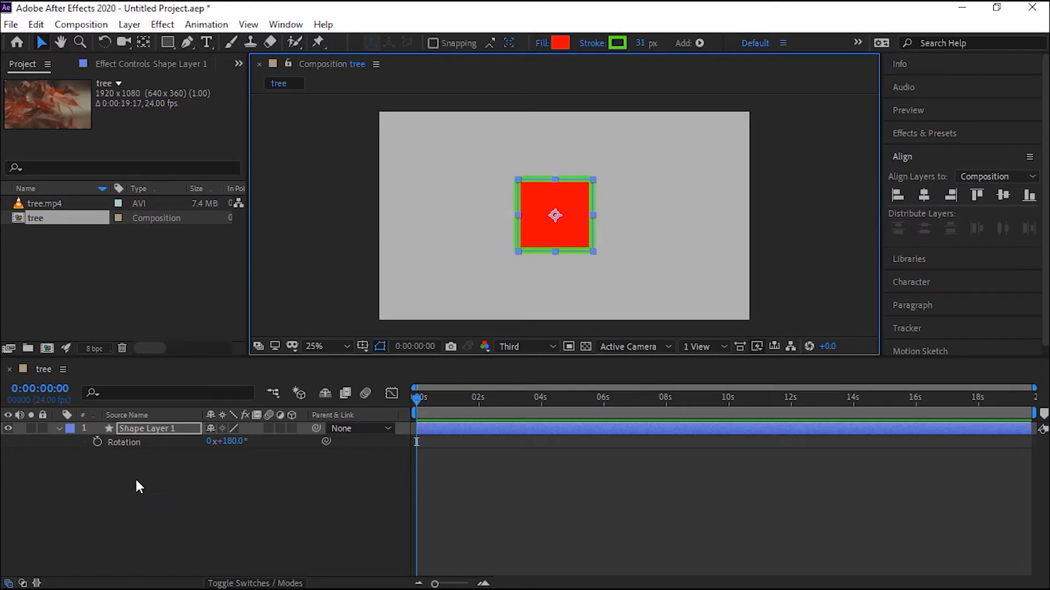
click(66, 435)
click(59, 428)
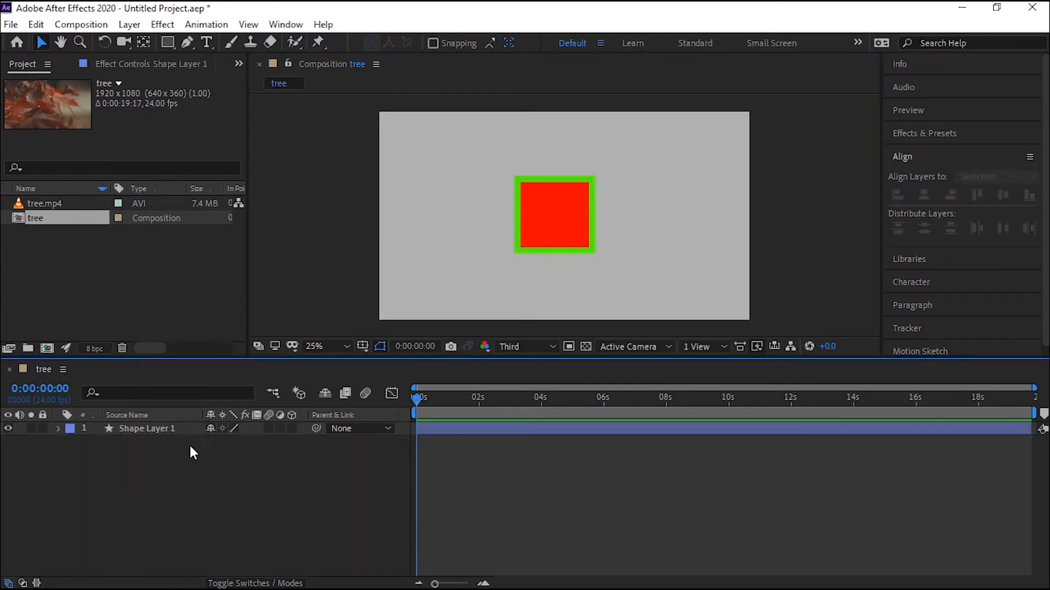
Expand Shape Layer 1 to review its Transform properties and the shapes listed in its Contents.
click(145, 428)
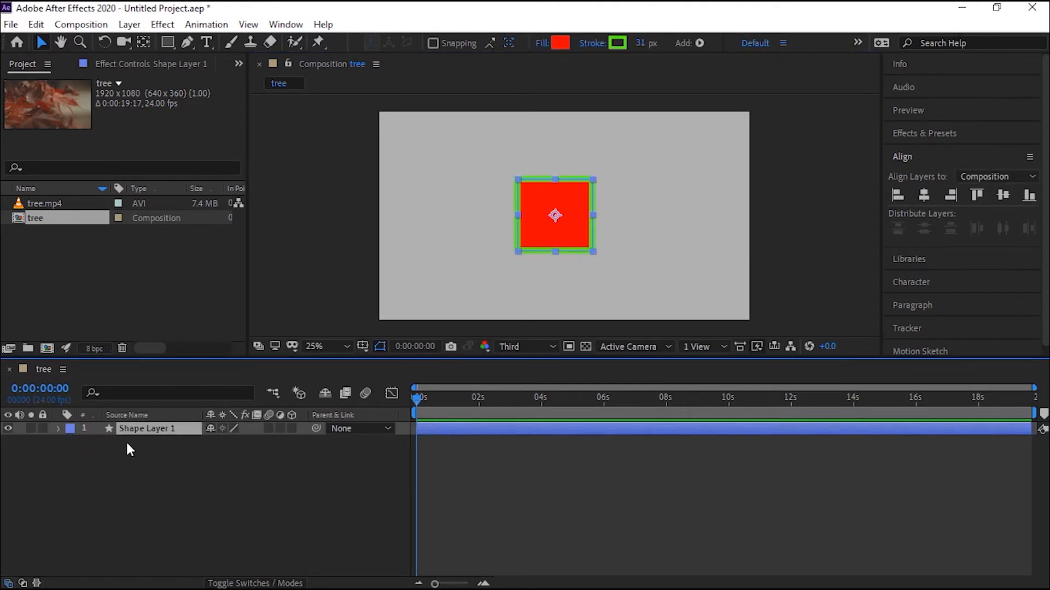
click(57, 428)
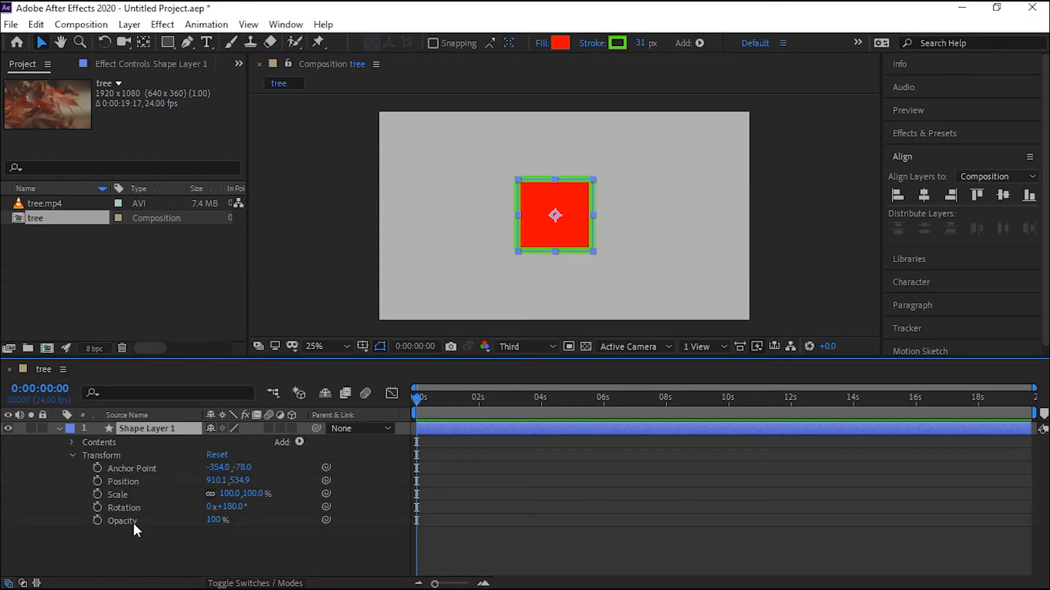
click(72, 455)
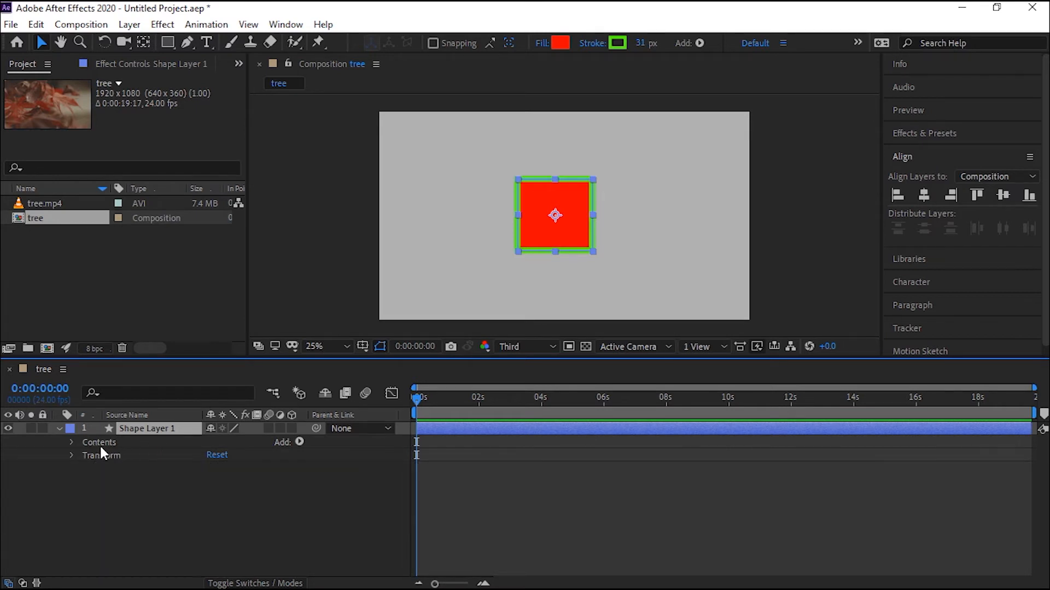
click(71, 442)
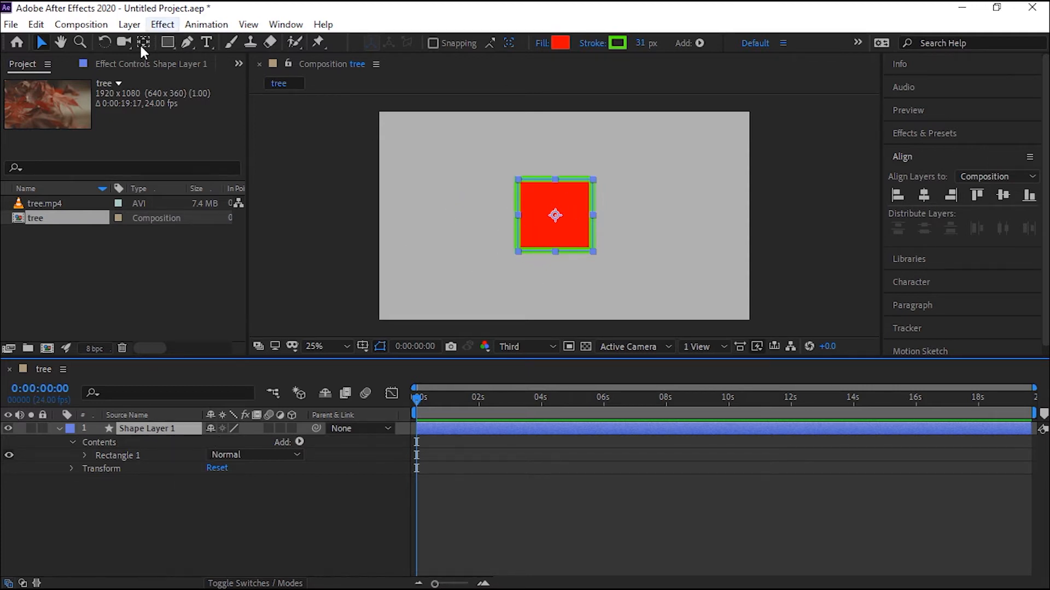
Draw a second rectangle inside Shape Layer 1 beside the square, and delete that second rectangle.
click(167, 42)
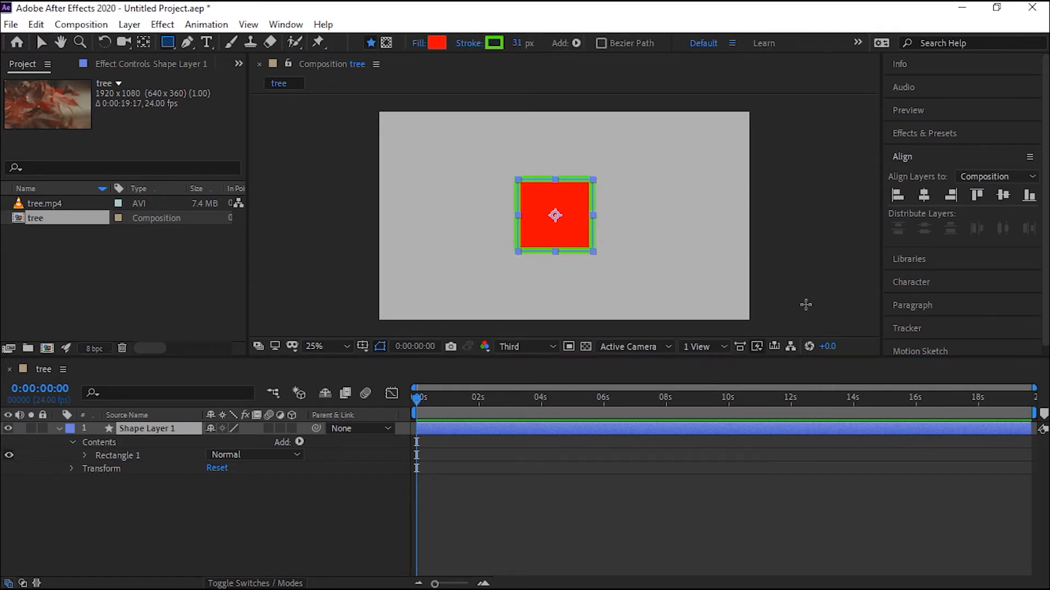
drag(430, 195, 471, 222)
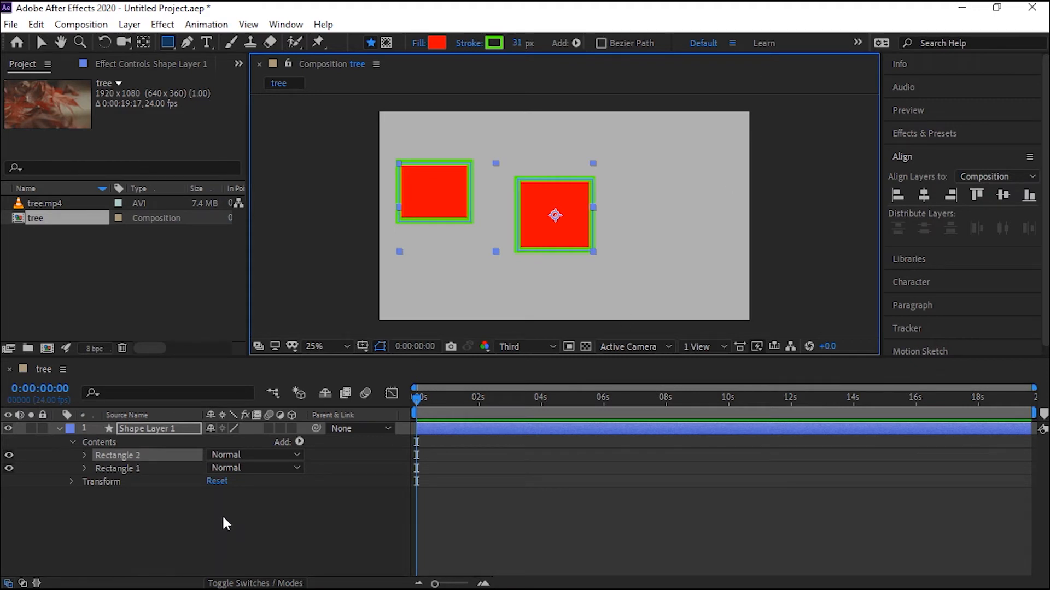
key(Delete)
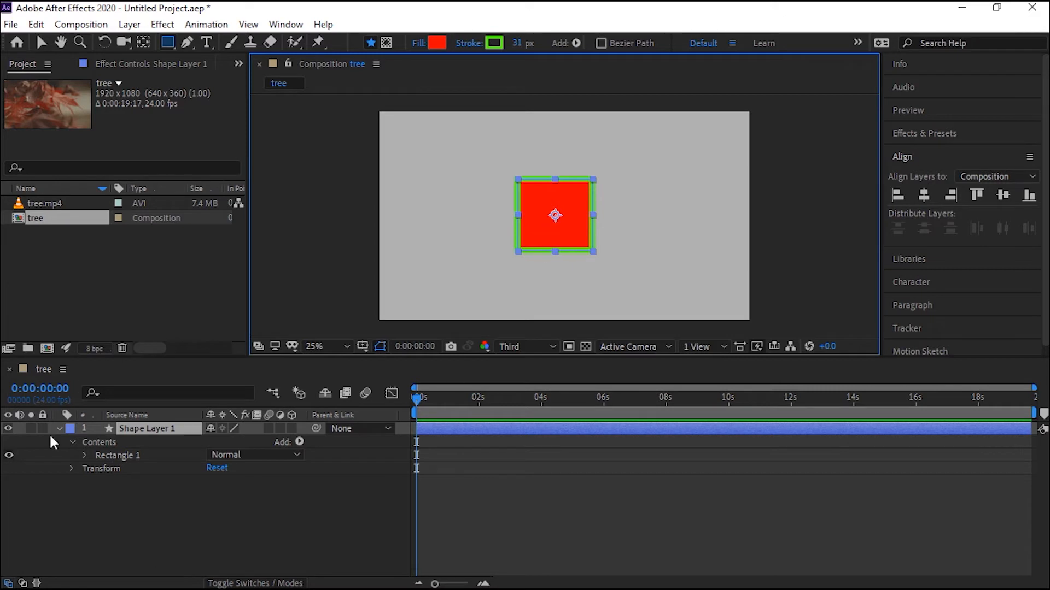
Expand Rectangle 1's path properties and enlarge the rectangle proportionally to a size of about 548 by 525.4.
click(85, 456)
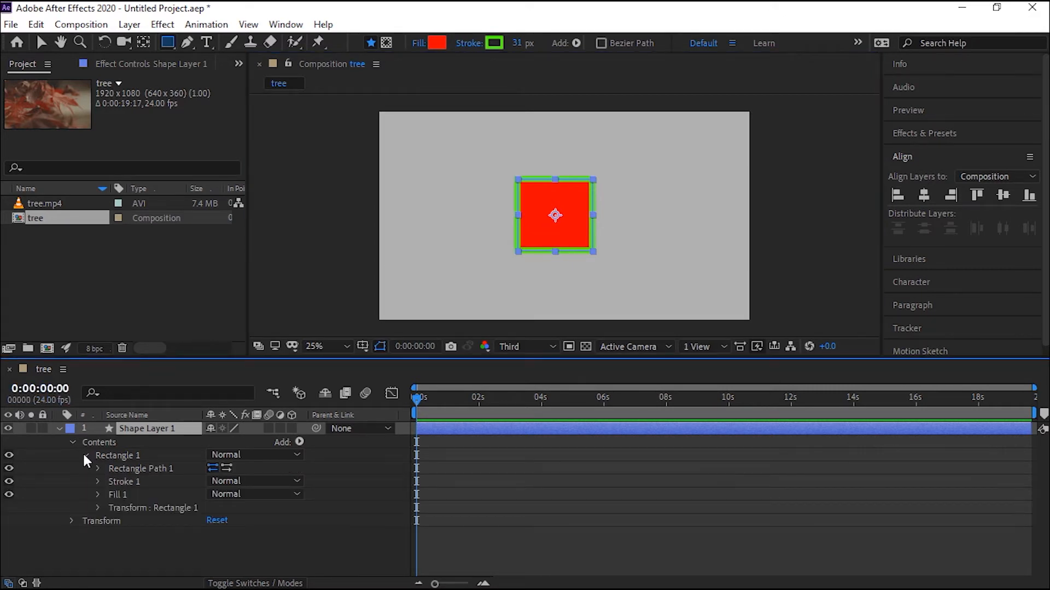
key(v)
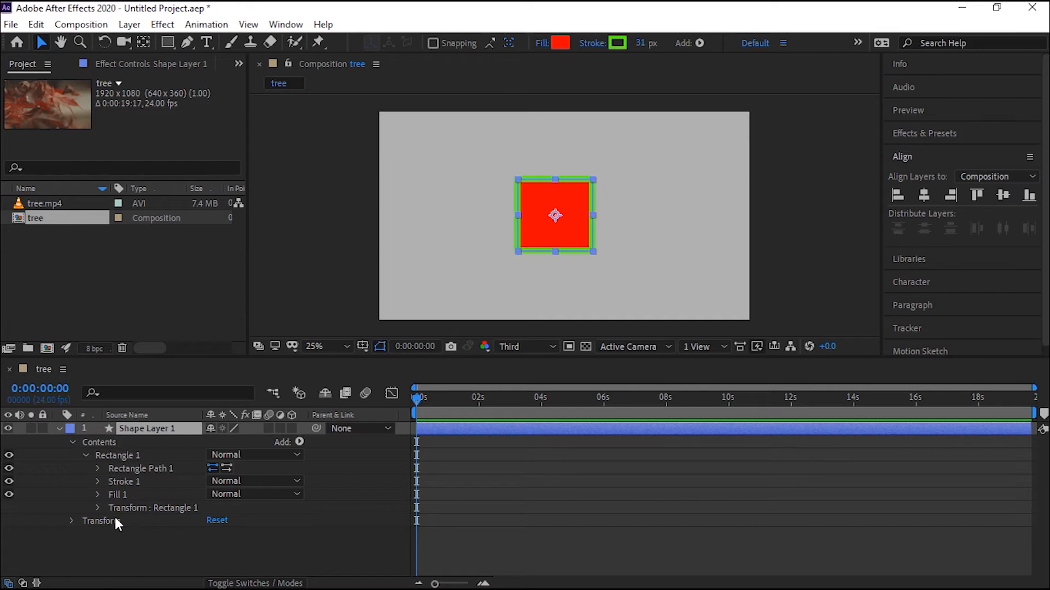
click(97, 470)
click(229, 480)
text(607)
key(Return)
drag(430, 453, 250, 487)
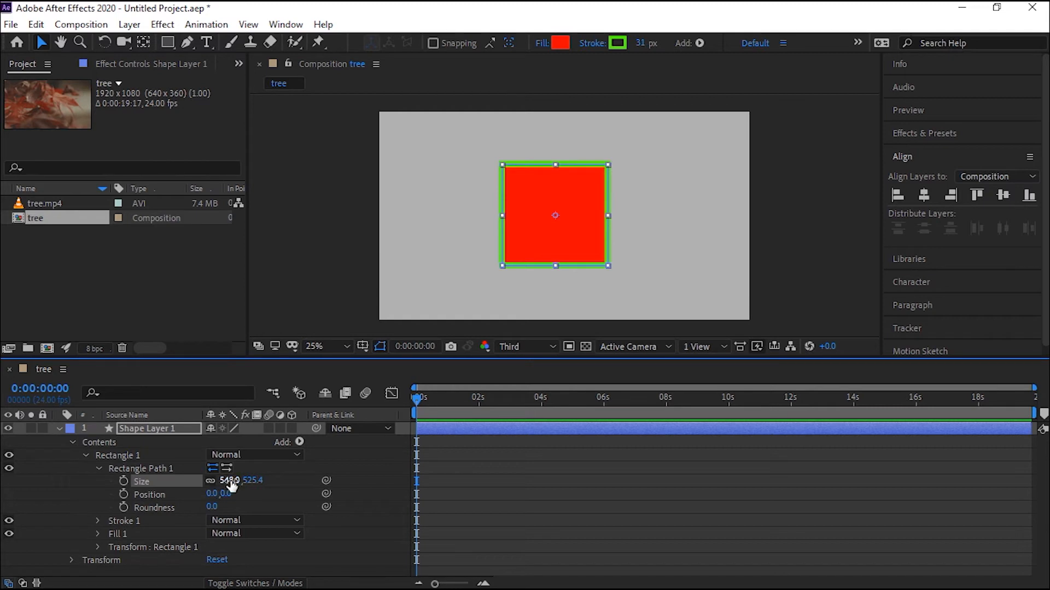
Resize Rectangle Path 1 to about 843 by 732.9 and move its position to 187, 83.
mouse_move(227, 480)
mouse_down()
mouse_move(427, 481)
mouse_move(234, 488)
mouse_move(404, 489)
mouse_move(218, 508)
mouse_move(262, 508)
mouse_move(225, 482)
mouse_up()
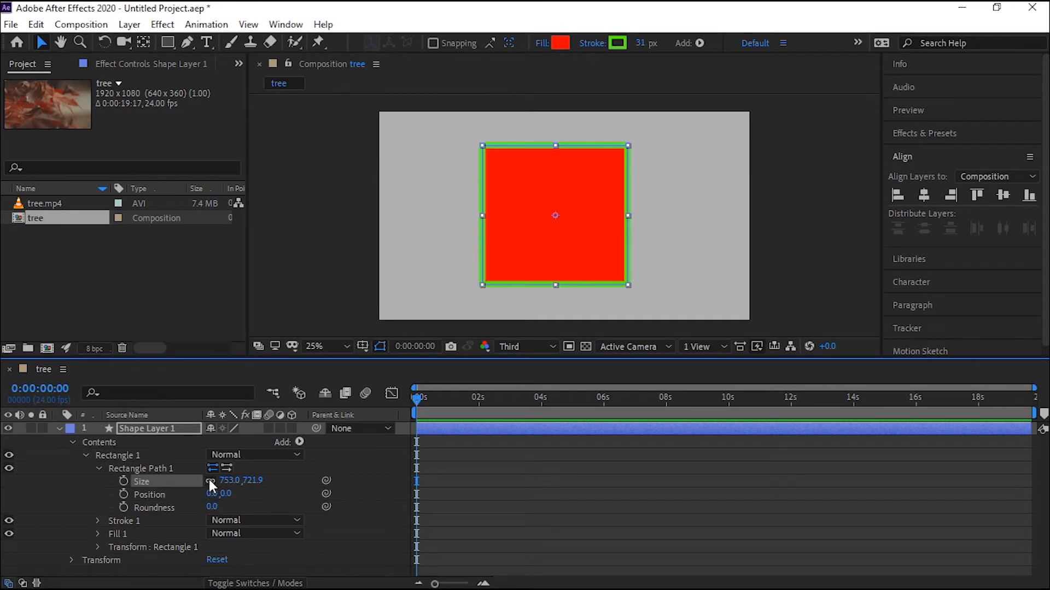
drag(229, 480, 265, 484)
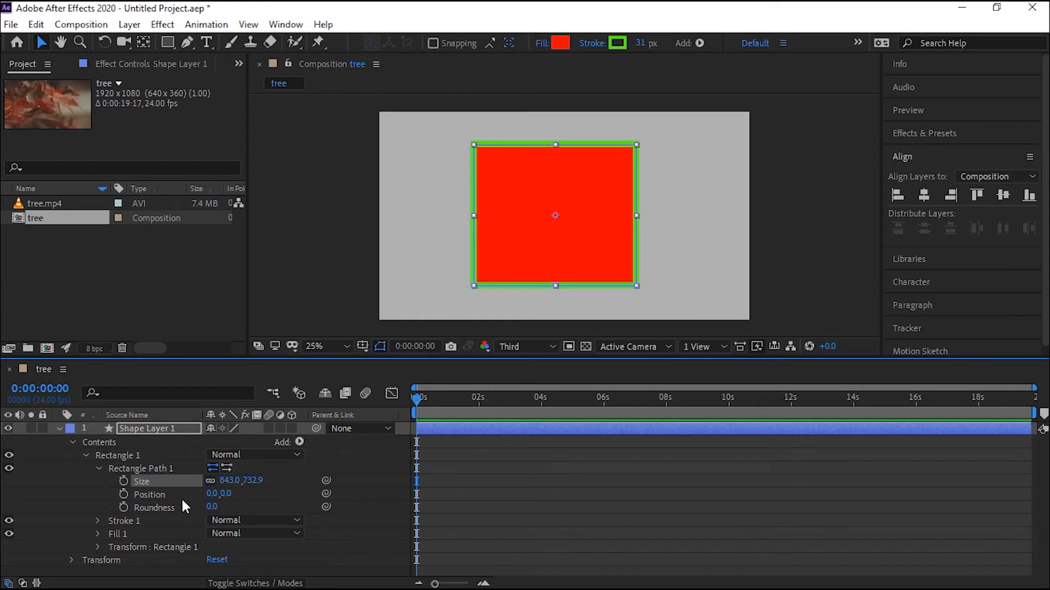
drag(212, 494, 354, 493)
drag(94, 502, 294, 511)
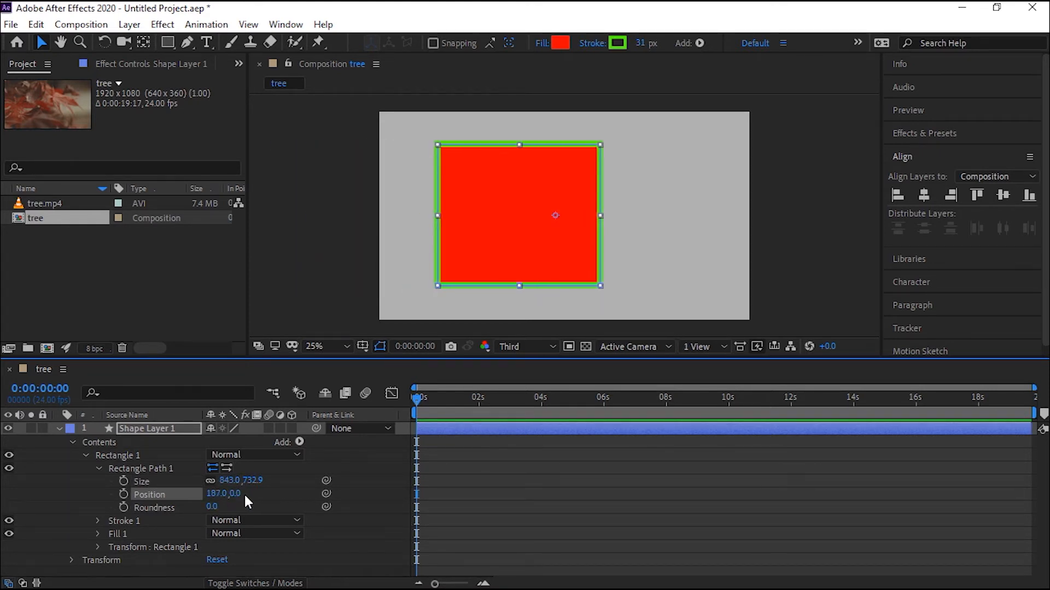
drag(234, 494, 273, 533)
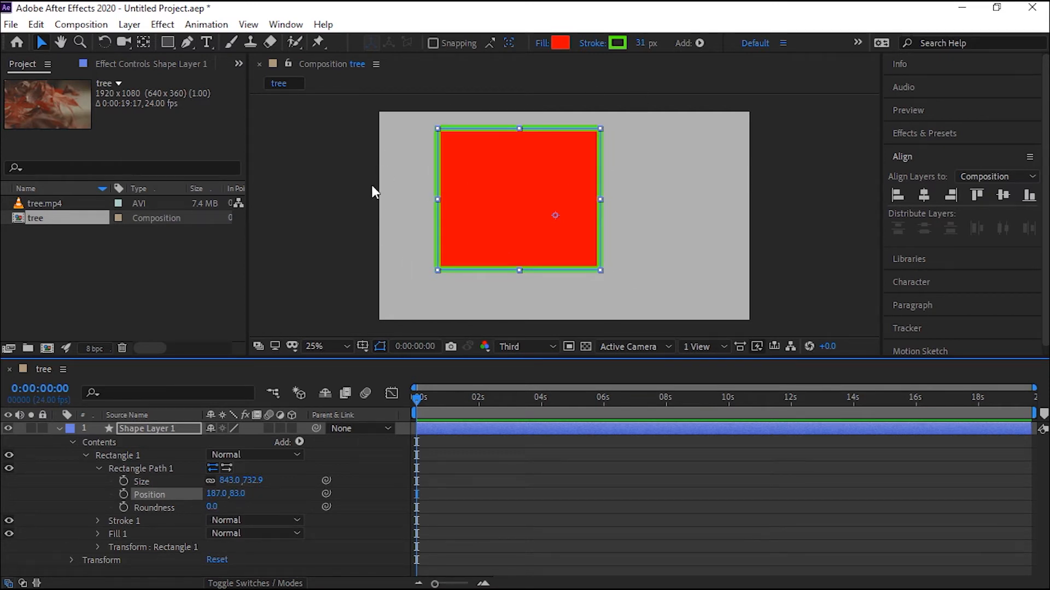
Animate the rectangle path's roundness from 0 at the timeline start to 519 at 0:00:03:23.
mouse_move(214, 508)
mouse_down()
mouse_move(481, 497)
mouse_move(218, 519)
mouse_up()
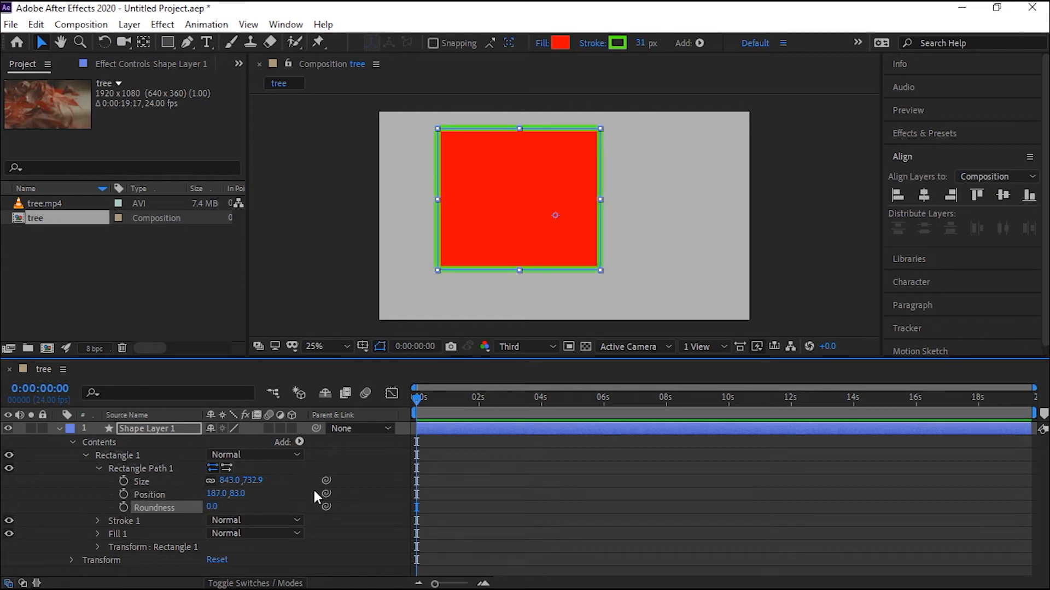
mouse_move(416, 396)
mouse_down()
mouse_move(432, 396)
mouse_move(406, 401)
mouse_up()
click(123, 507)
drag(417, 401, 540, 409)
drag(216, 507, 580, 452)
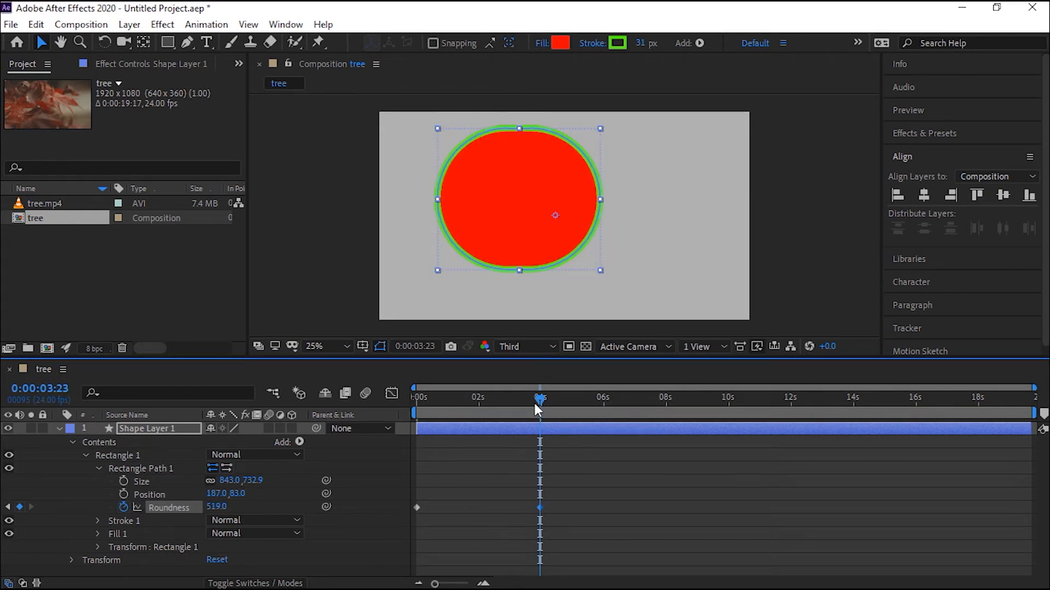
Play back the roundness animation from the start of the composition.
drag(539, 399, 387, 416)
key(space)
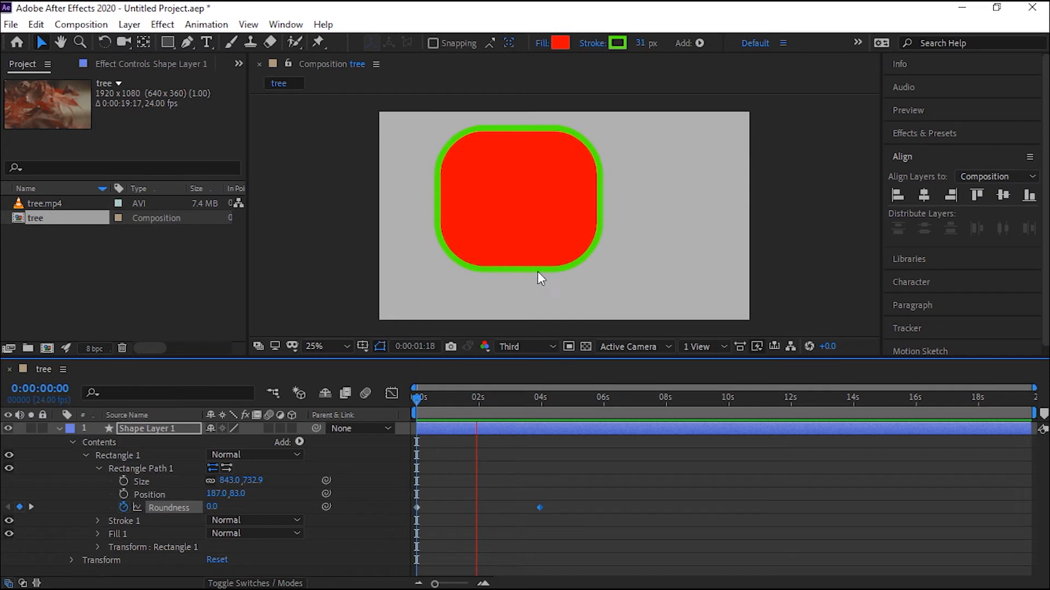
key(space)
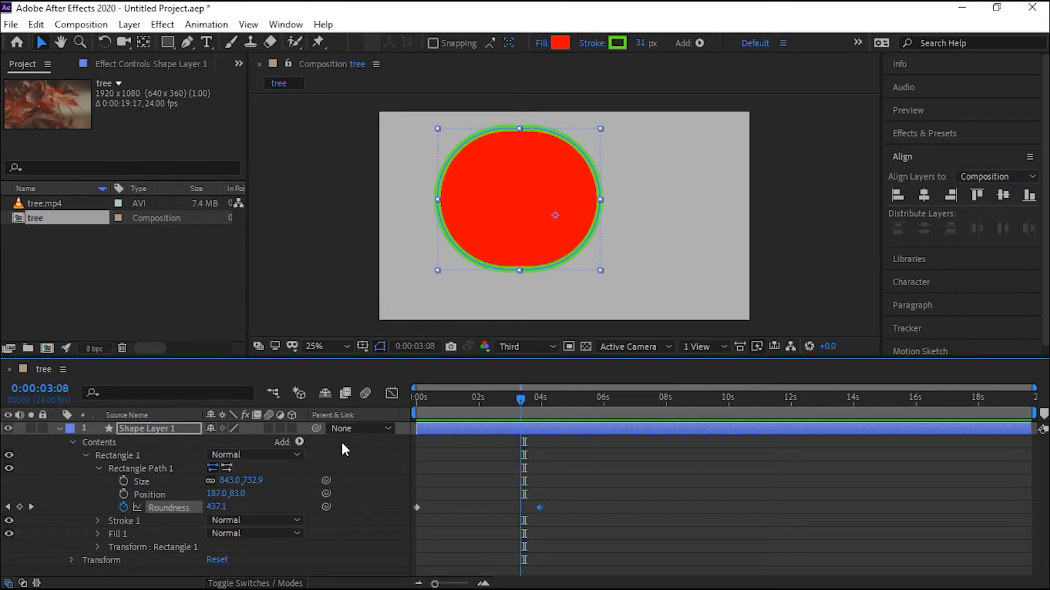
Keyframe the rectangle path's size at the timeline start and enlarge it proportionally to about 1055.8 by 917.9 near 0:00:02:01.
key(Home)
click(124, 481)
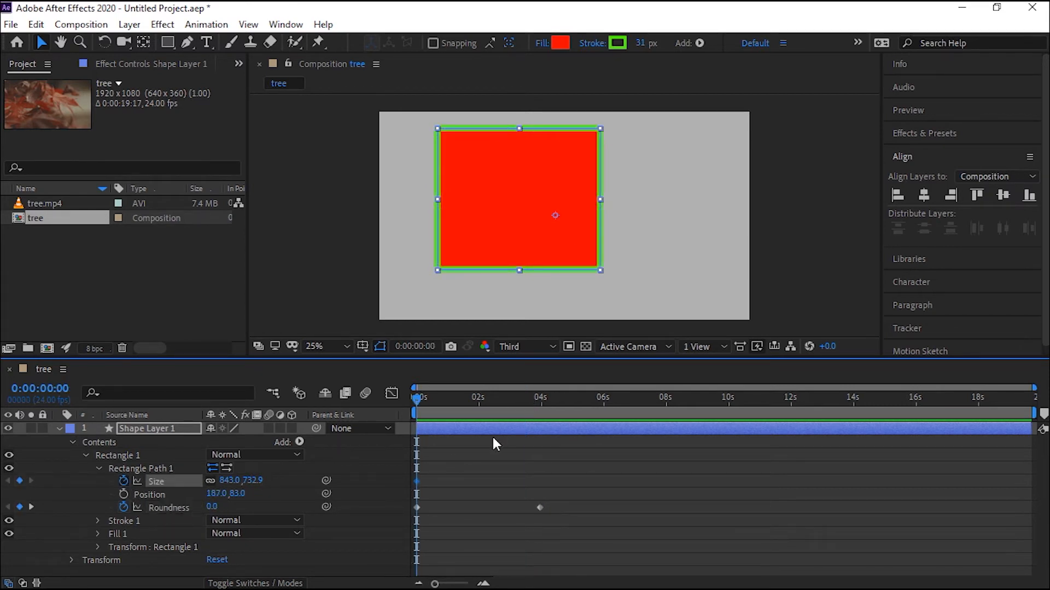
drag(480, 398, 480, 405)
drag(244, 477, 344, 477)
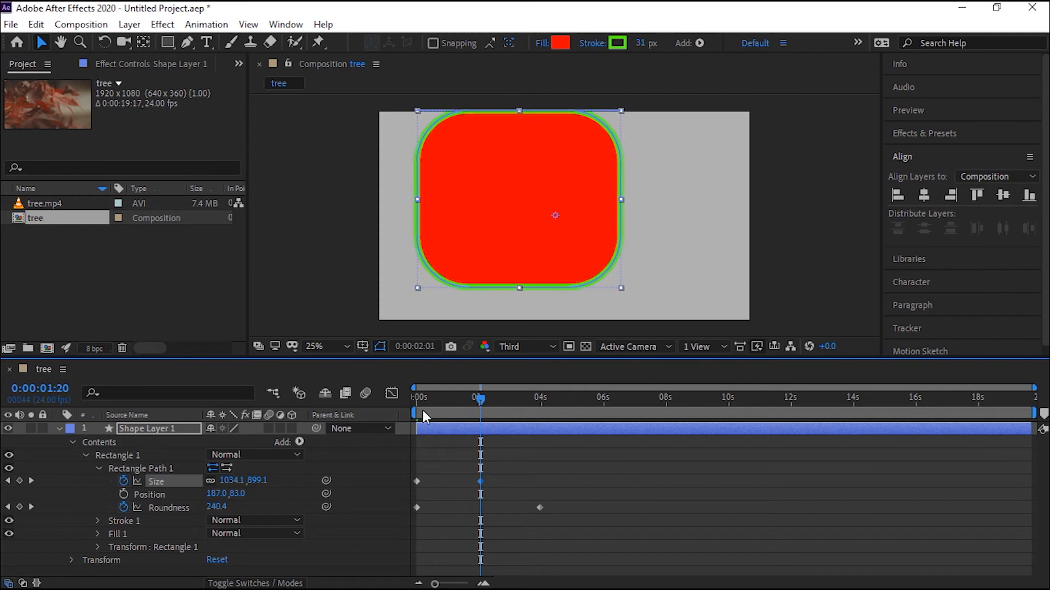
Play back the combined size and roundness animation from the start, stopping at 0:00:02:15.
key(Home)
key(space)
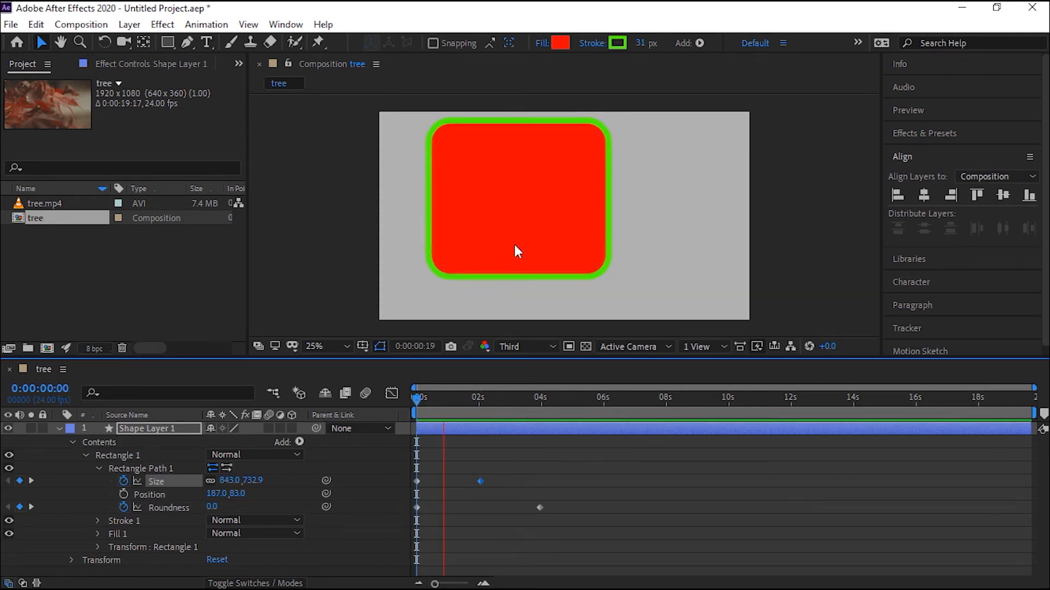
key(space)
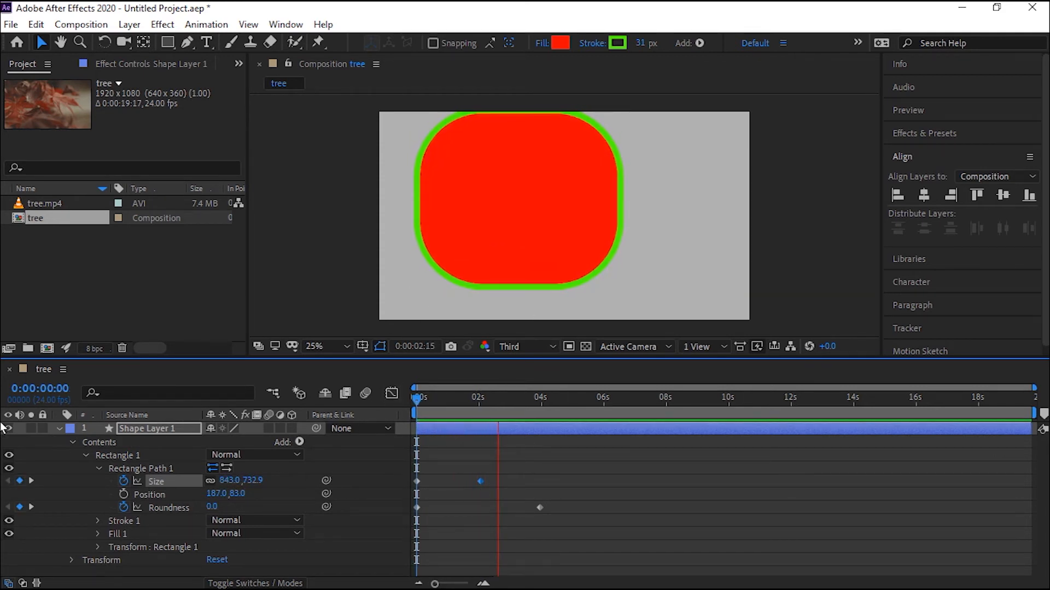
Remove all keyframes from the rectangle path's size and roundness, and collapse Rectangle Path 1.
click(123, 480)
click(123, 507)
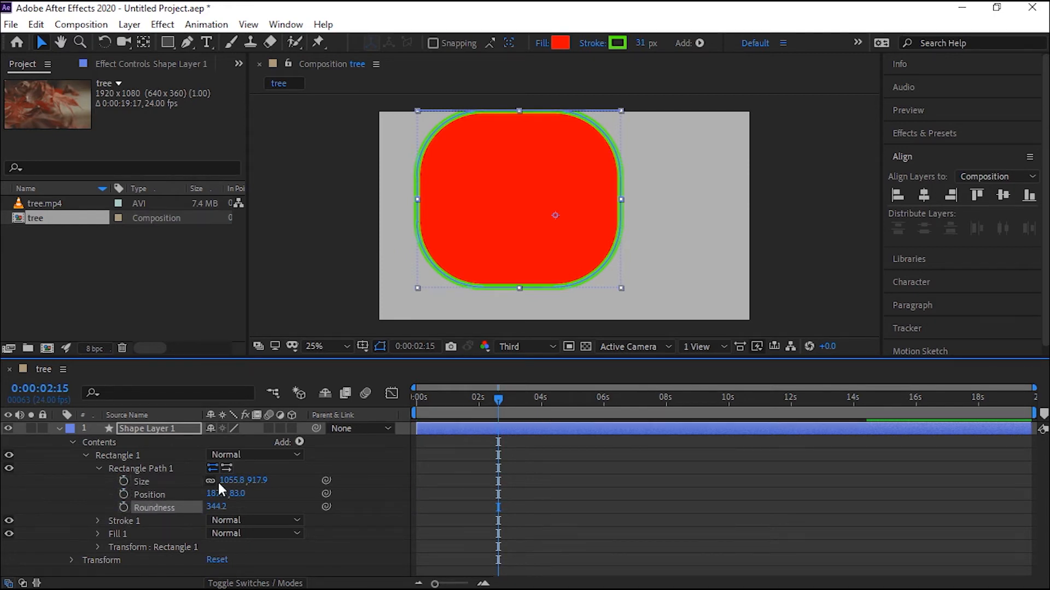
click(99, 469)
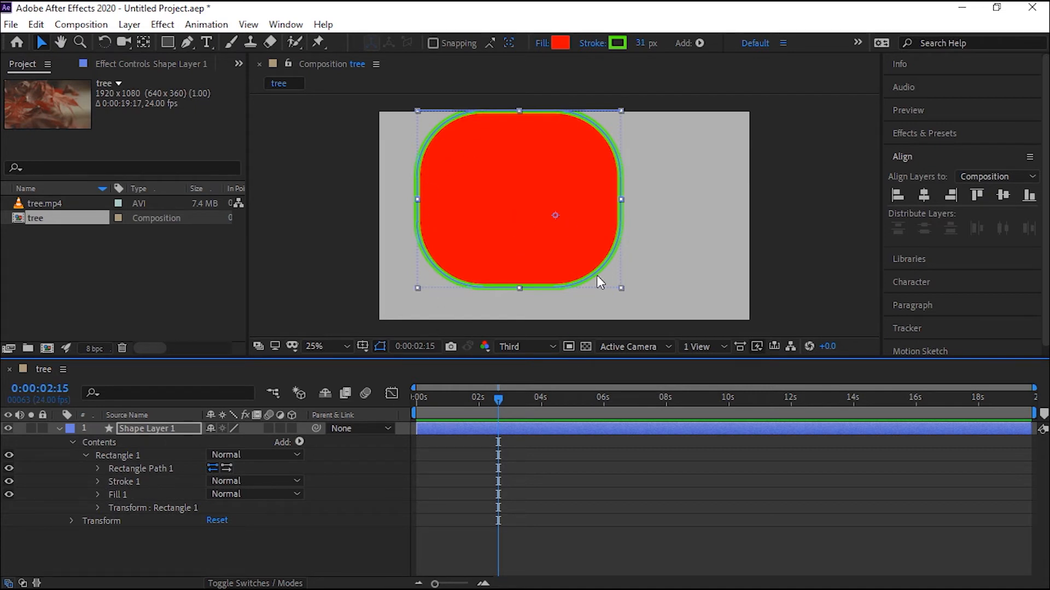
Change the rectangle's stroke color from green to magenta, FC00FF, leaving the stroke type as Solid Color.
click(593, 43)
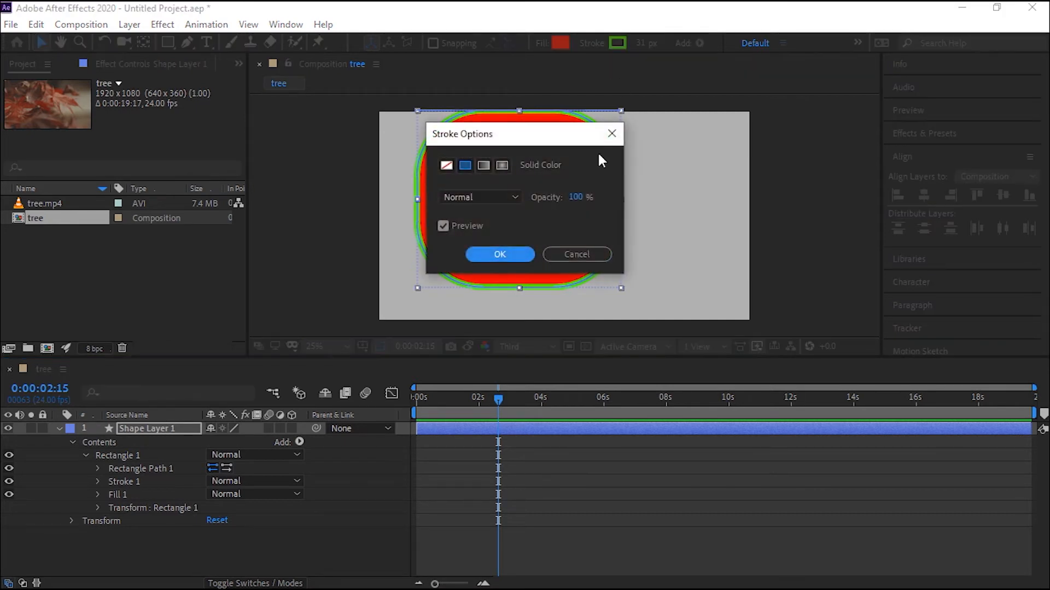
click(588, 253)
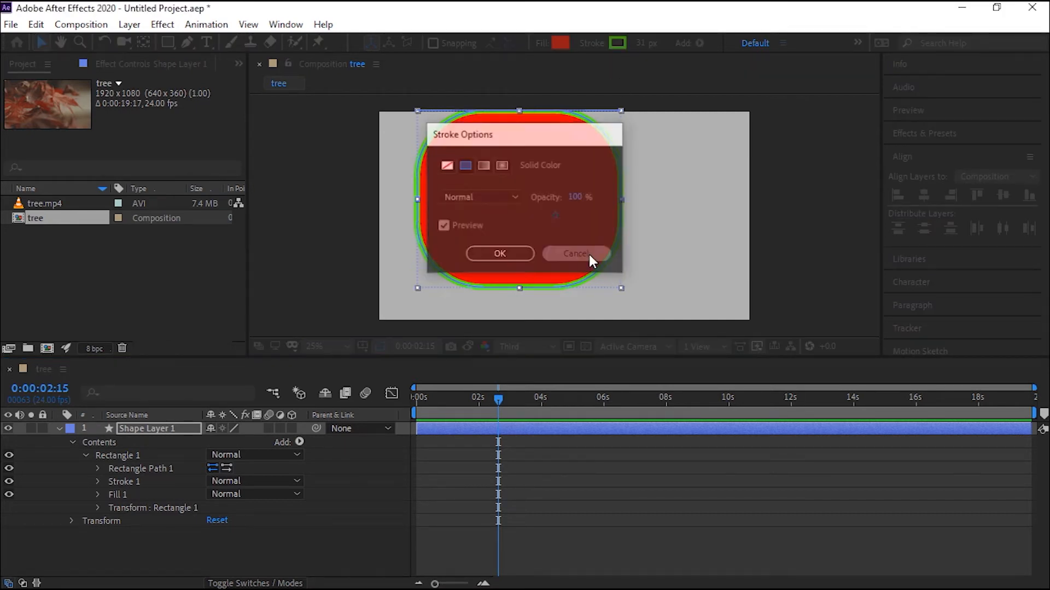
click(617, 43)
mouse_move(361, 306)
mouse_down()
mouse_move(376, 335)
mouse_move(391, 276)
mouse_move(385, 182)
mouse_move(382, 234)
mouse_move(384, 192)
mouse_up()
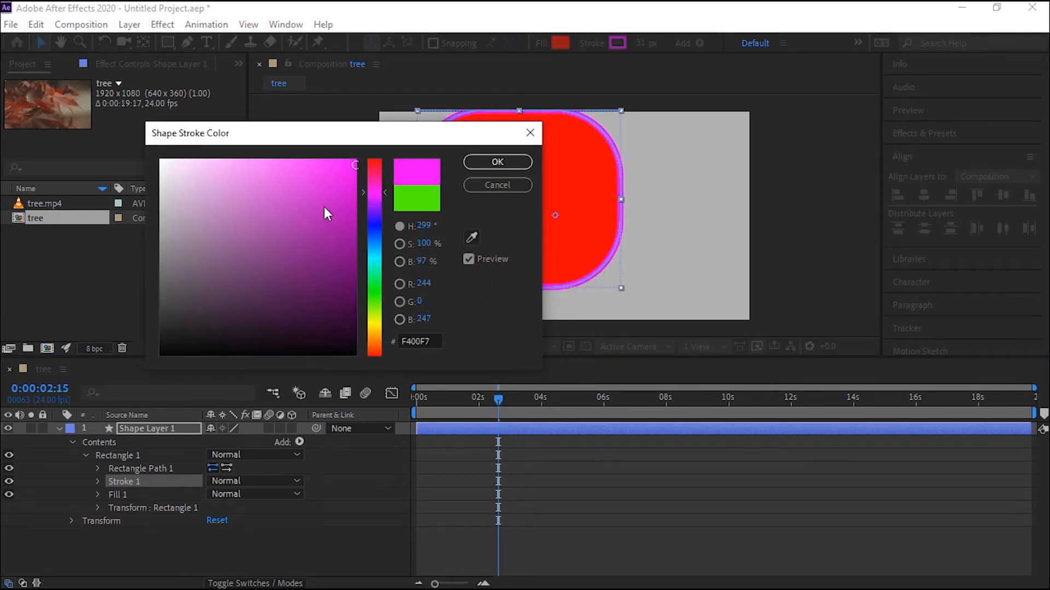
click(480, 163)
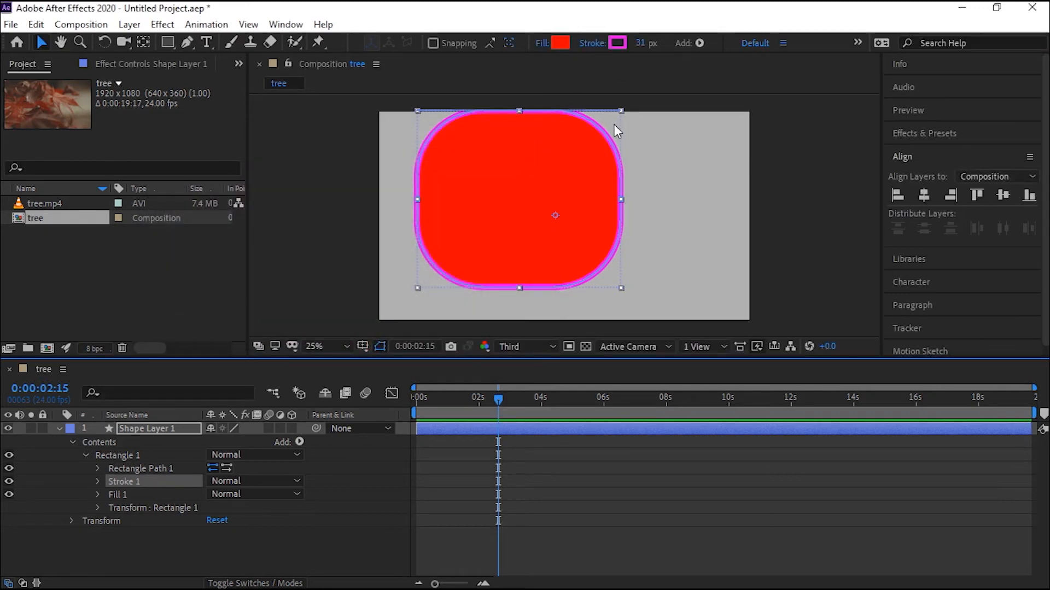
Set the rectangle's stroke type to None, and restore the stroke with the magenta color FC00FF.
click(589, 42)
click(444, 166)
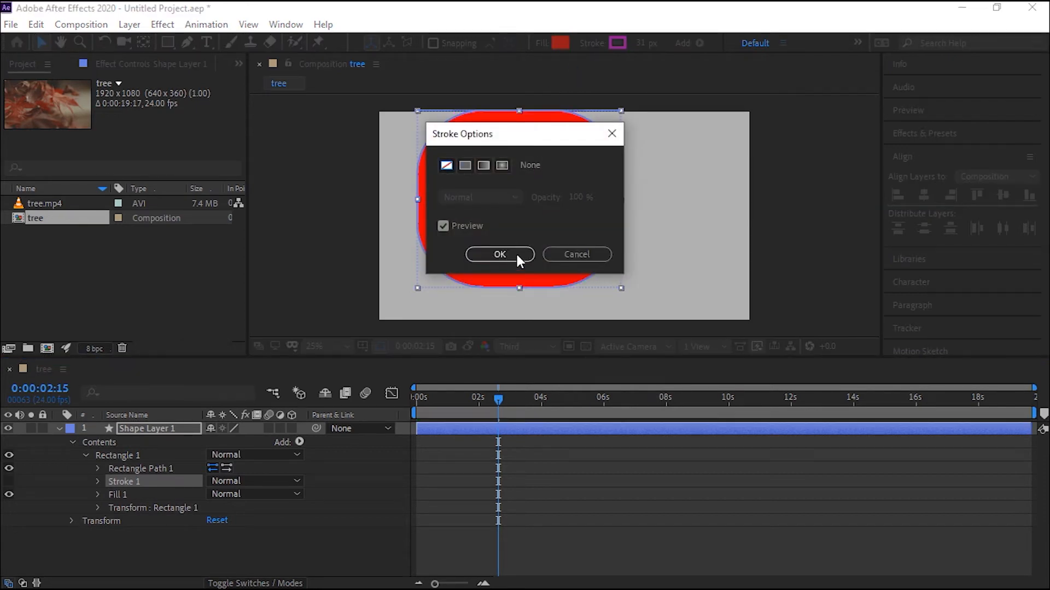
click(510, 255)
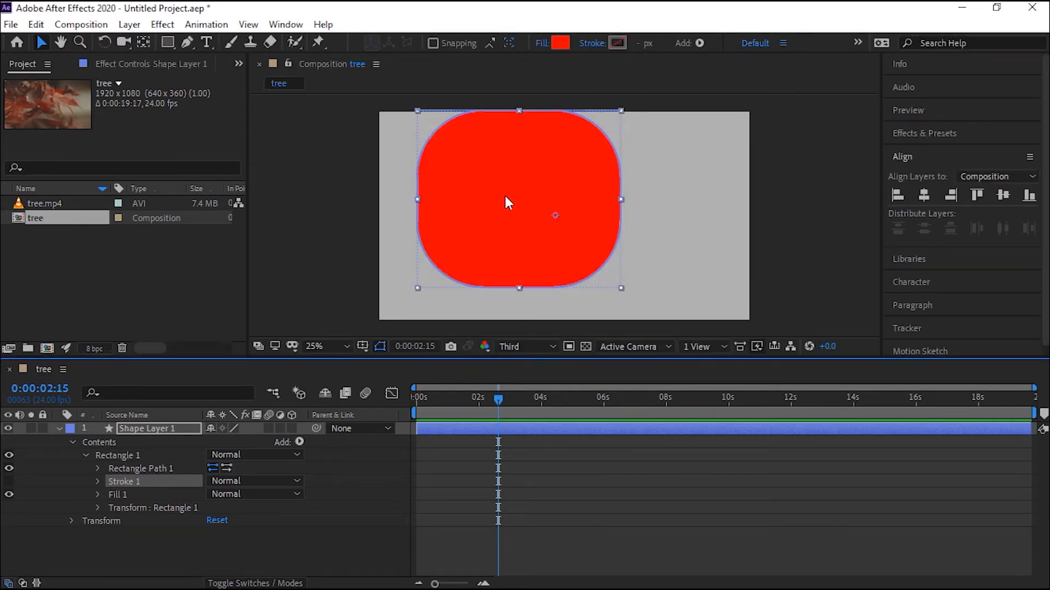
click(616, 43)
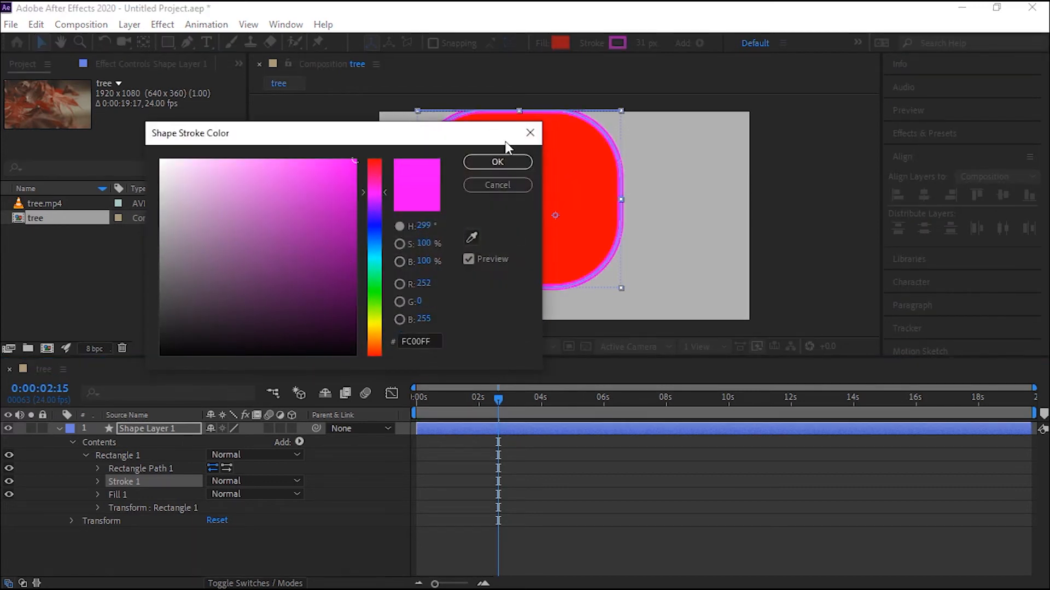
click(507, 164)
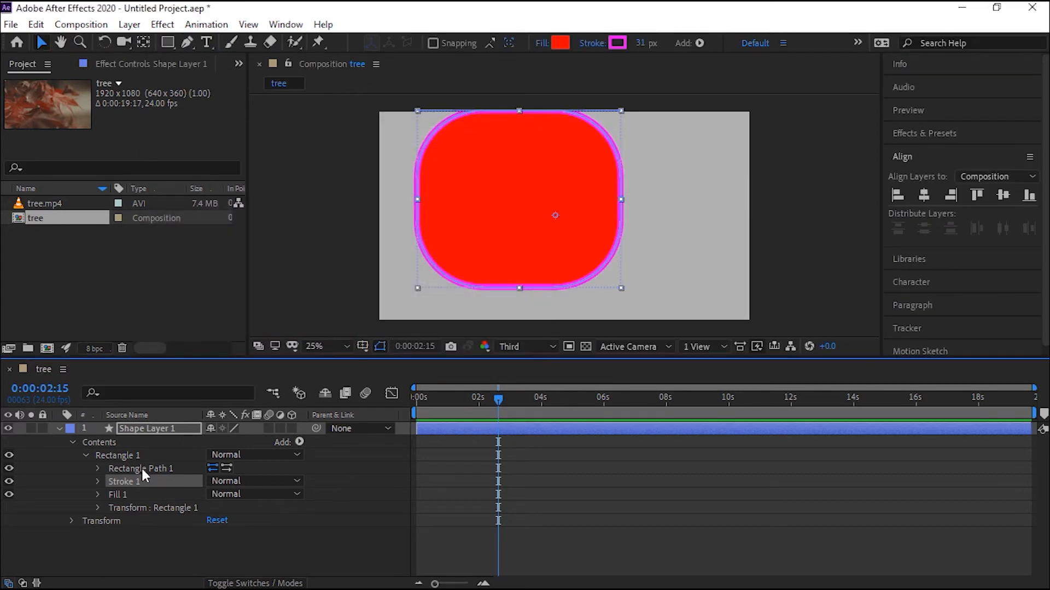
Expand Stroke 1, change its color to dark purple and set its stroke width to 87.
click(98, 482)
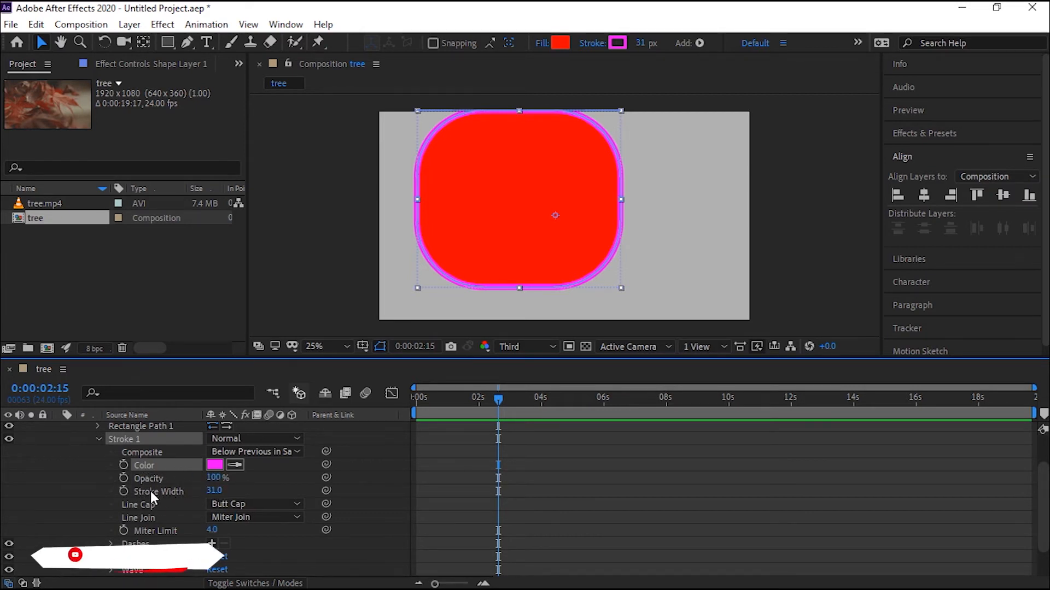
click(215, 466)
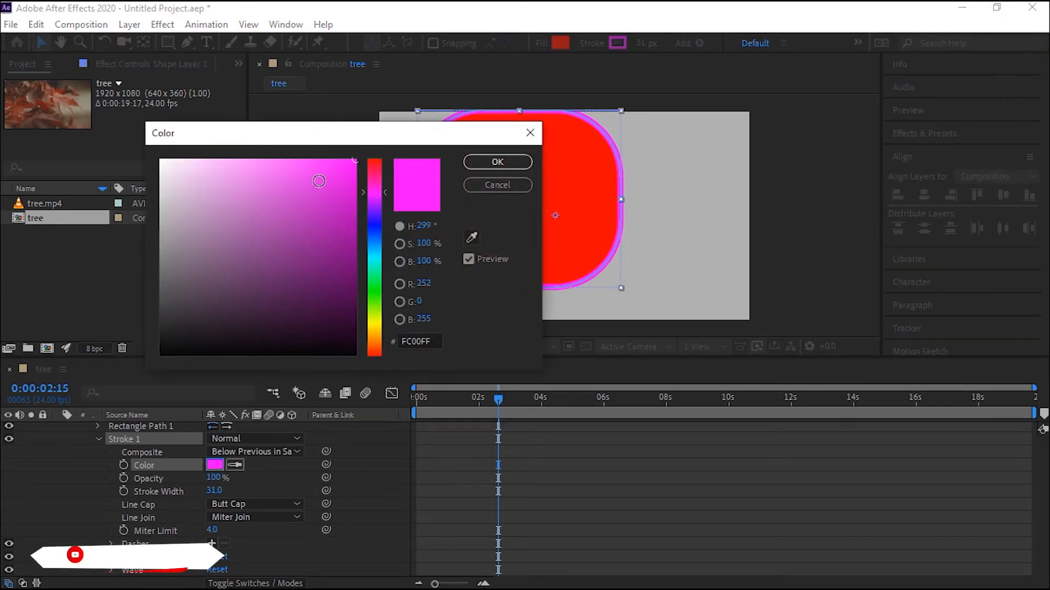
click(355, 280)
click(489, 162)
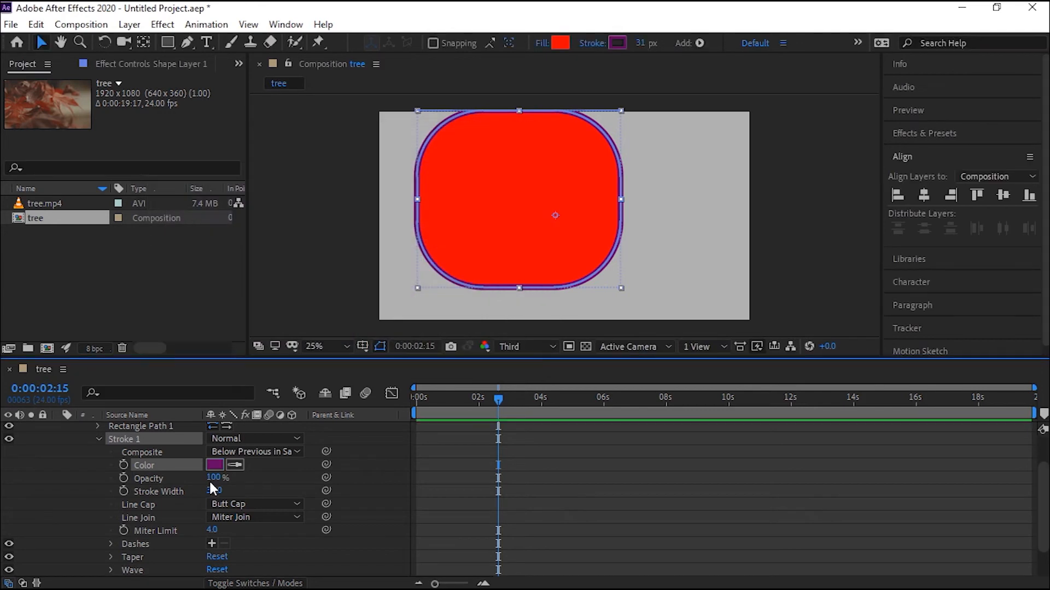
mouse_move(213, 478)
mouse_down()
mouse_move(136, 489)
mouse_move(220, 489)
mouse_move(322, 469)
mouse_move(170, 494)
mouse_move(234, 492)
mouse_up()
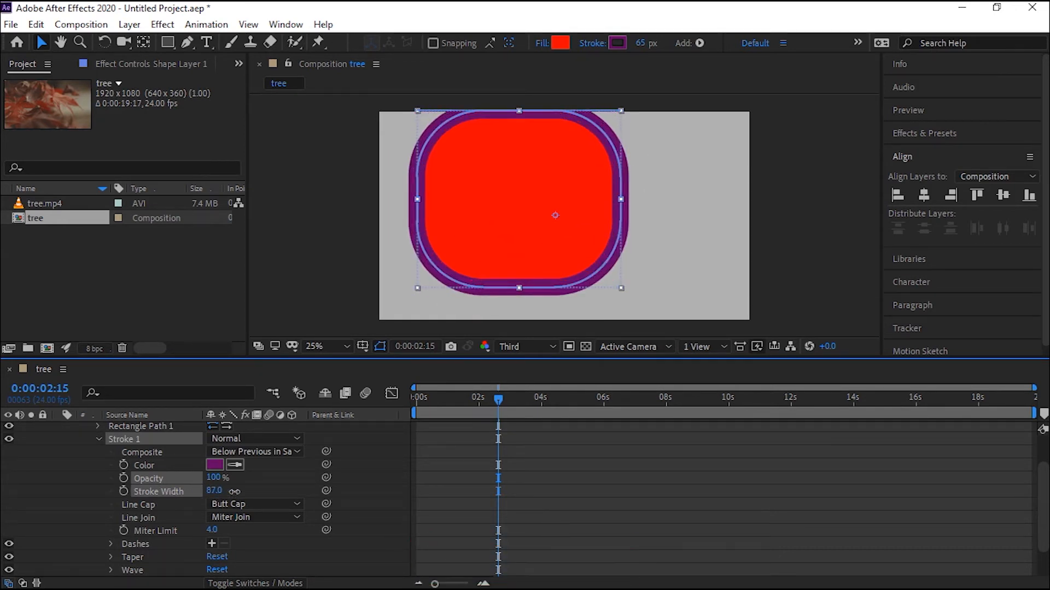
Add dashes with a gap to Stroke 1, and set the gap to 0 and the offset to 9.
click(212, 544)
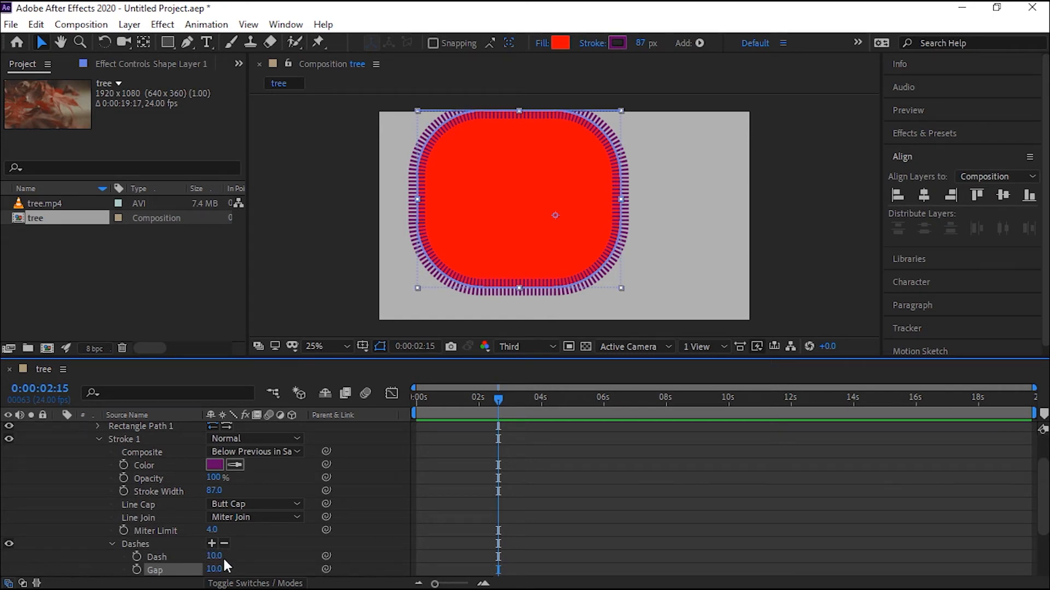
scroll(239, 538, down, 3)
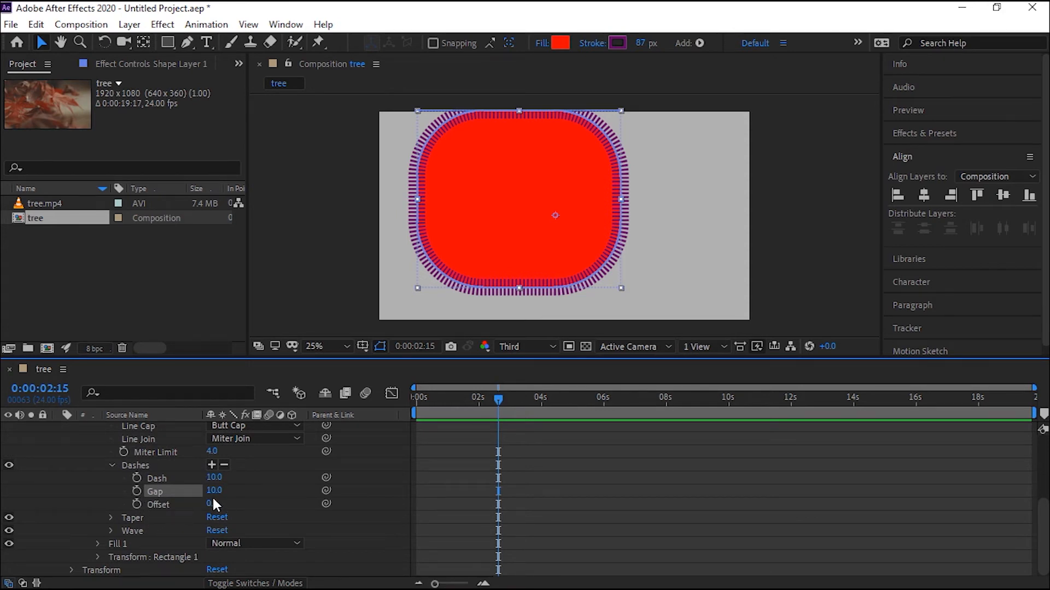
mouse_move(215, 491)
mouse_down()
mouse_move(253, 496)
mouse_move(216, 495)
mouse_move(251, 505)
mouse_move(216, 504)
mouse_up()
click(155, 504)
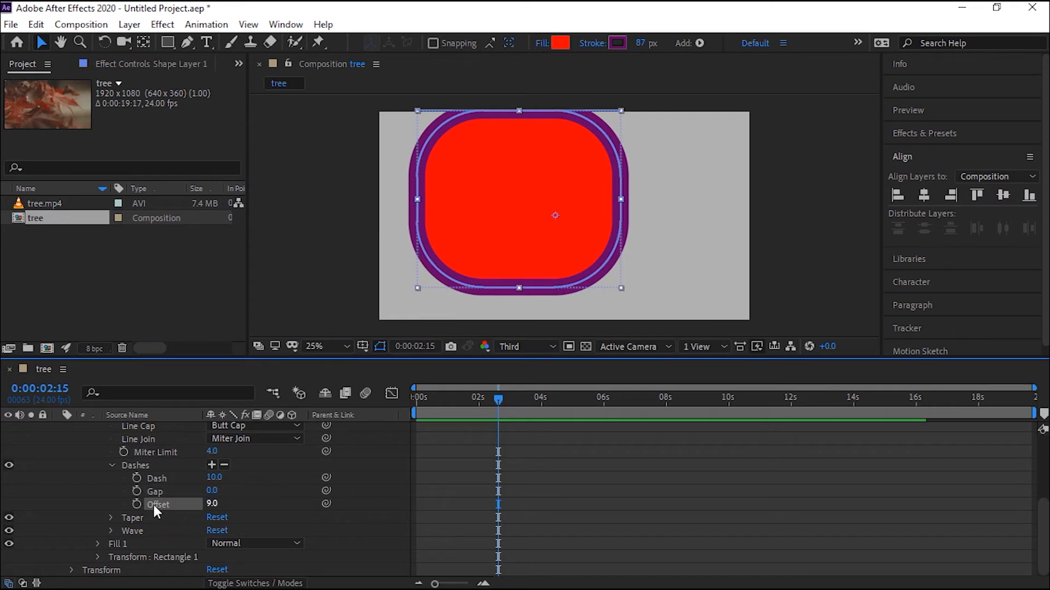
Collapse the dash and stroke properties and delete Stroke 1 from Rectangle 1.
click(111, 465)
scroll(100, 474, up, 3)
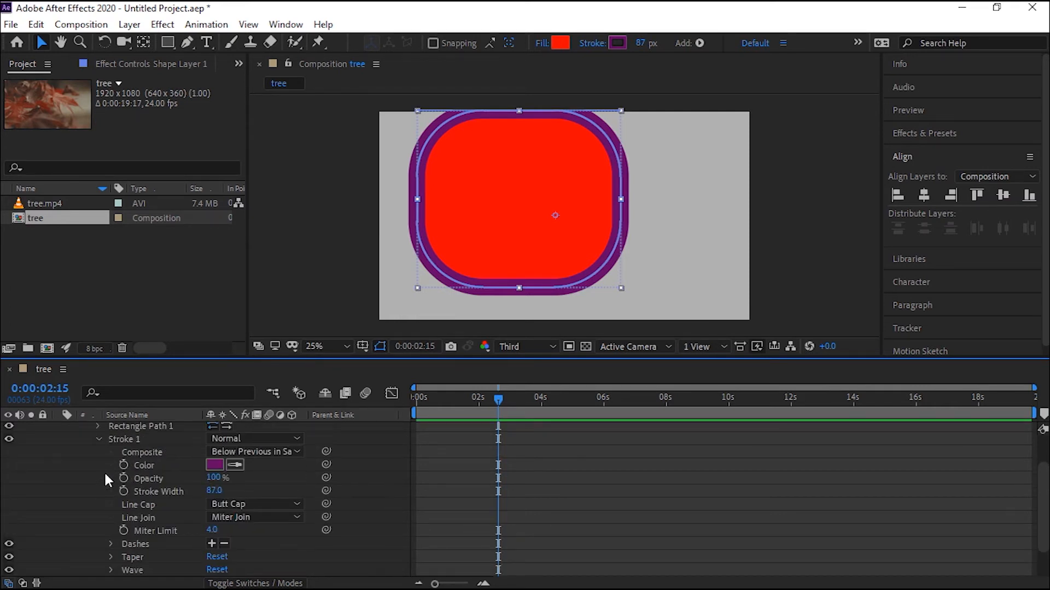
click(99, 479)
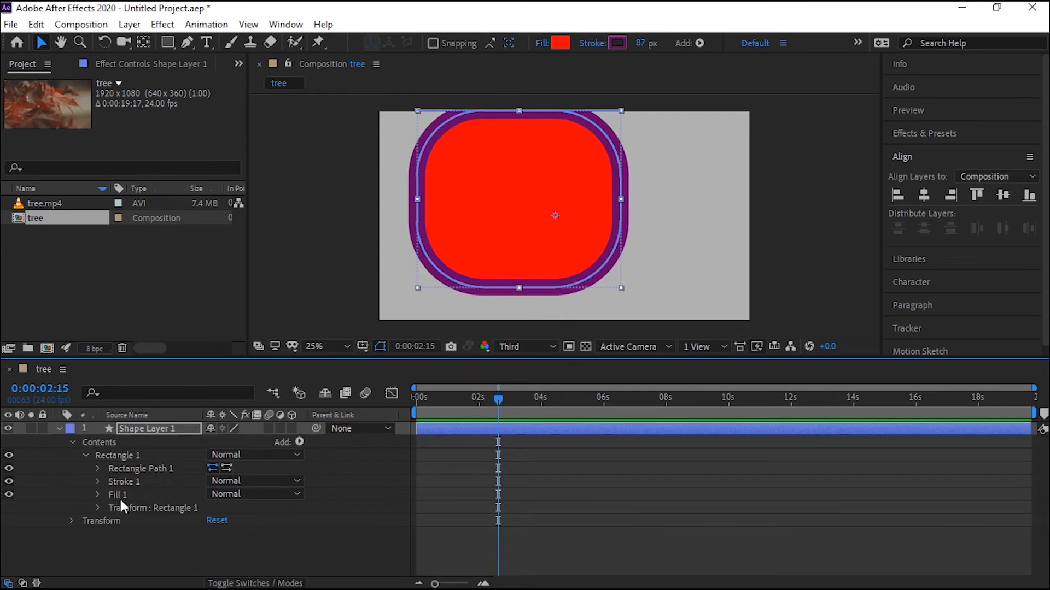
click(126, 479)
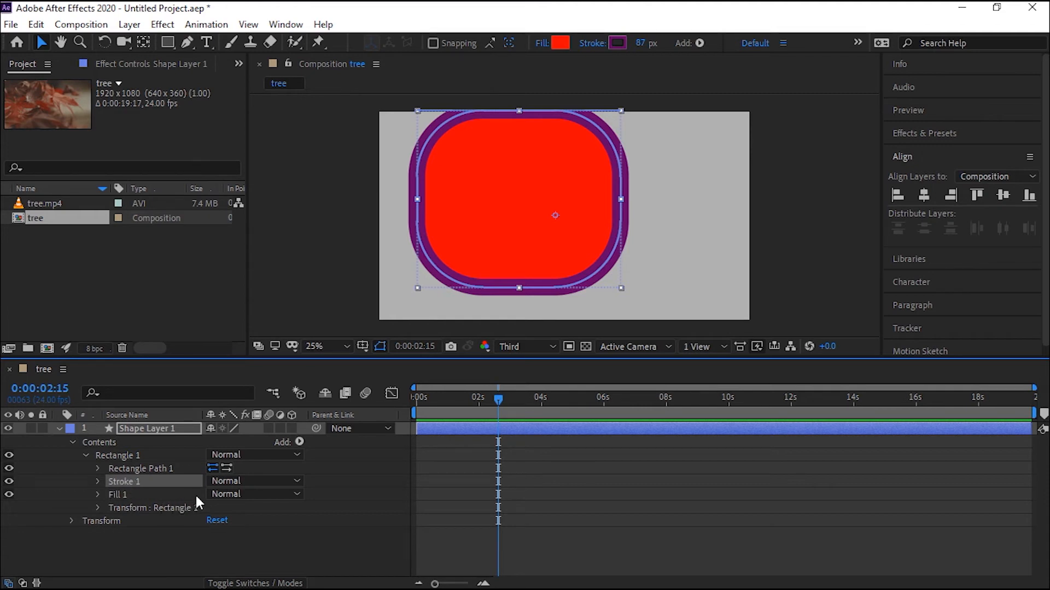
key(Delete)
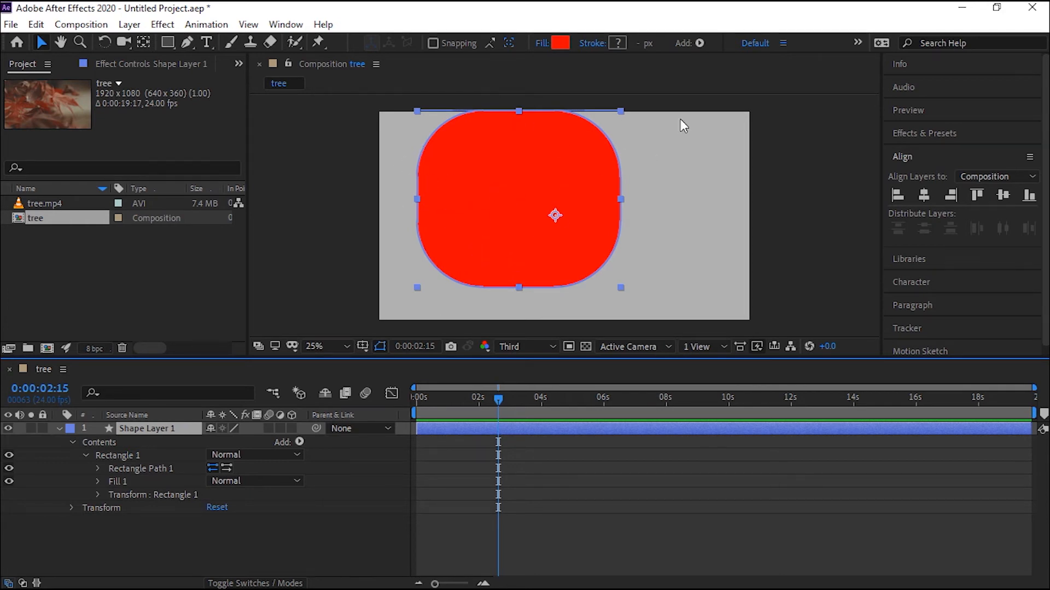
Set the shape stroke color to dark purple 4D004E.
click(619, 42)
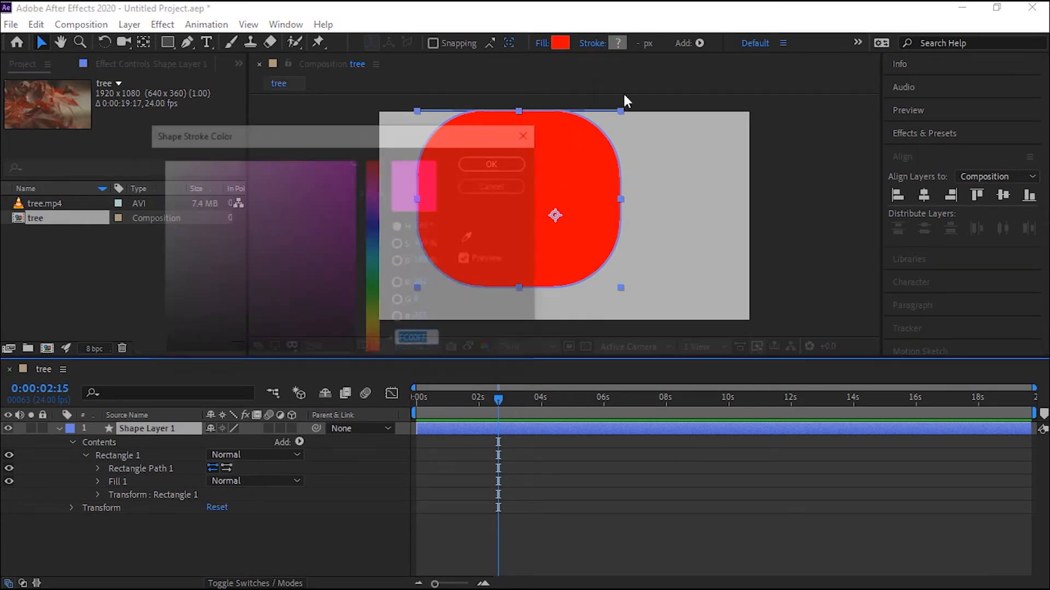
mouse_move(342, 280)
mouse_down()
mouse_move(356, 241)
mouse_move(355, 290)
mouse_up()
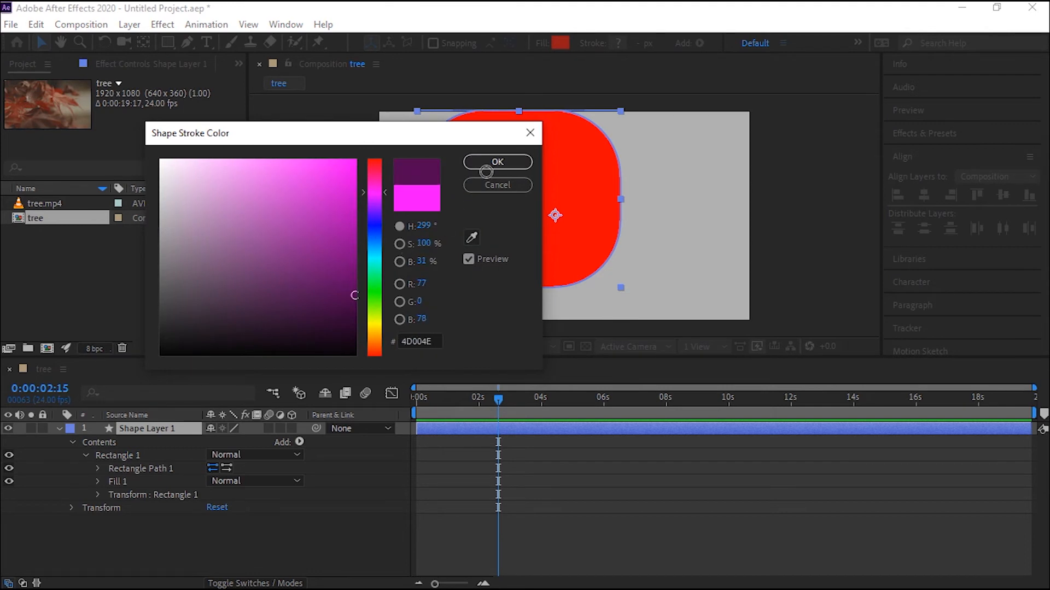
click(489, 162)
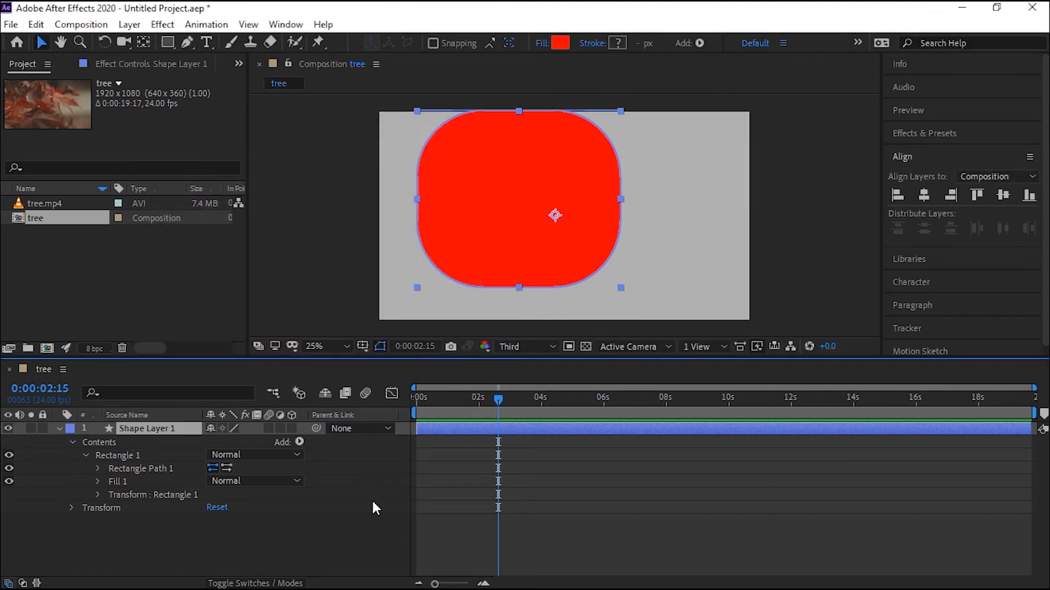
Add a stroke to Shape Layer 1's contents, then expand and collapse its properties.
click(299, 442)
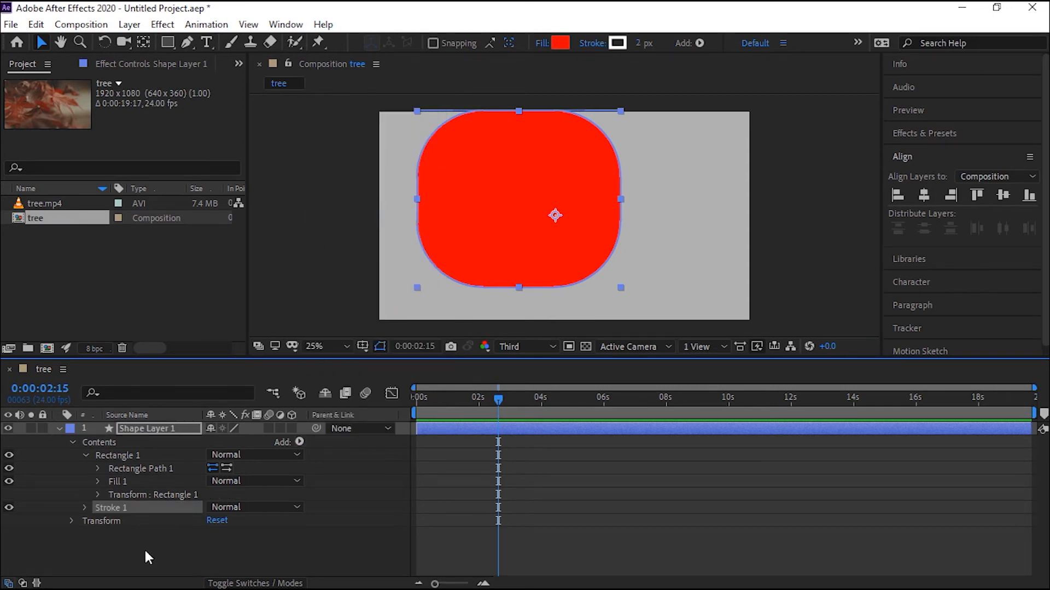
click(84, 507)
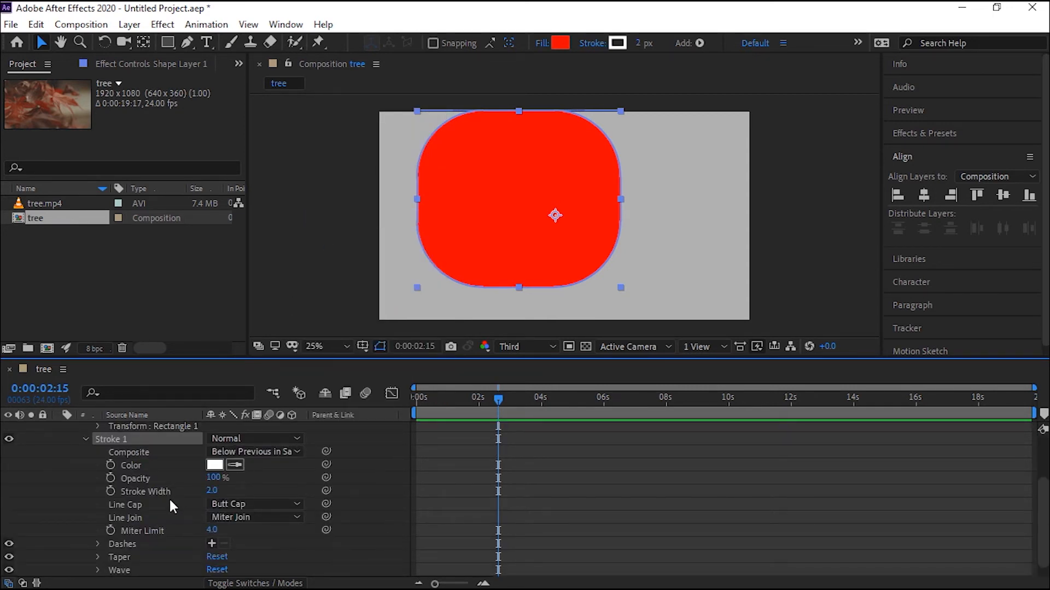
click(85, 439)
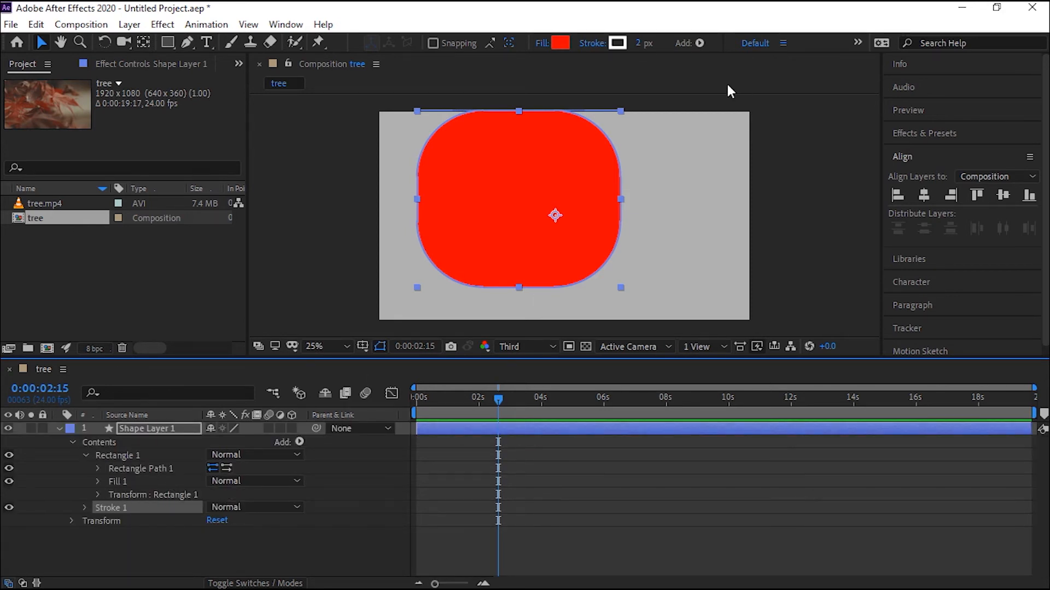
Change the rectangle's fill to the dark brown color 270C0C.
click(561, 44)
drag(211, 340, 295, 322)
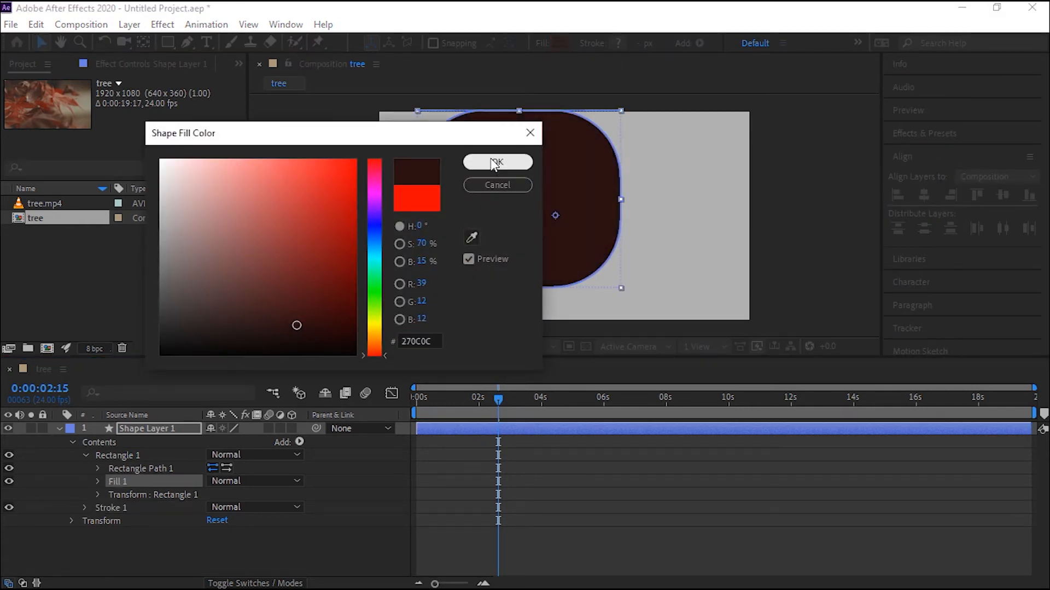
click(497, 162)
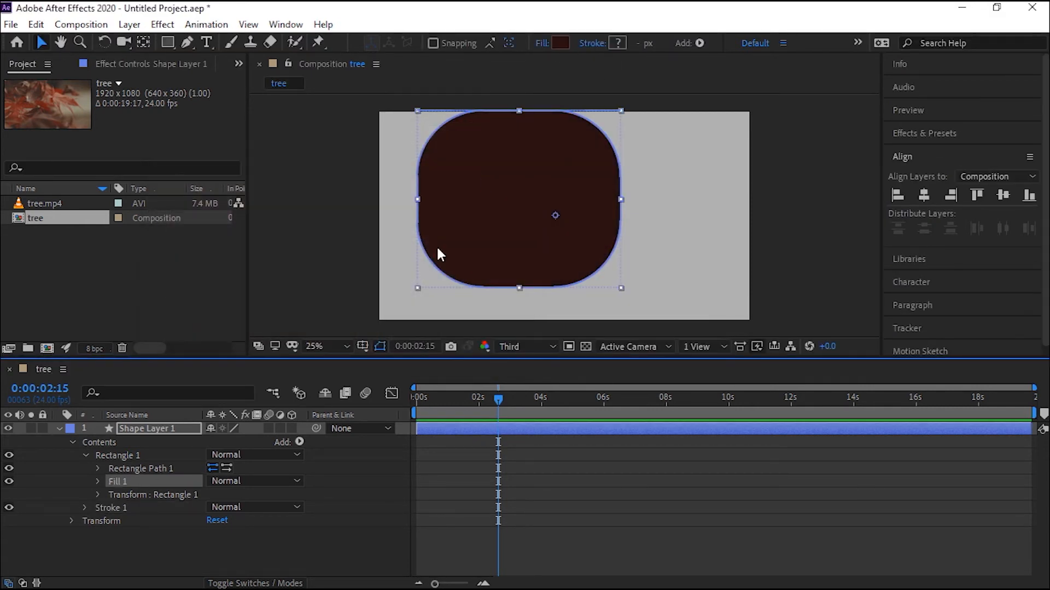
Expand Fill 1, set its color property to red AB0000 and collapse the fill properties.
click(97, 481)
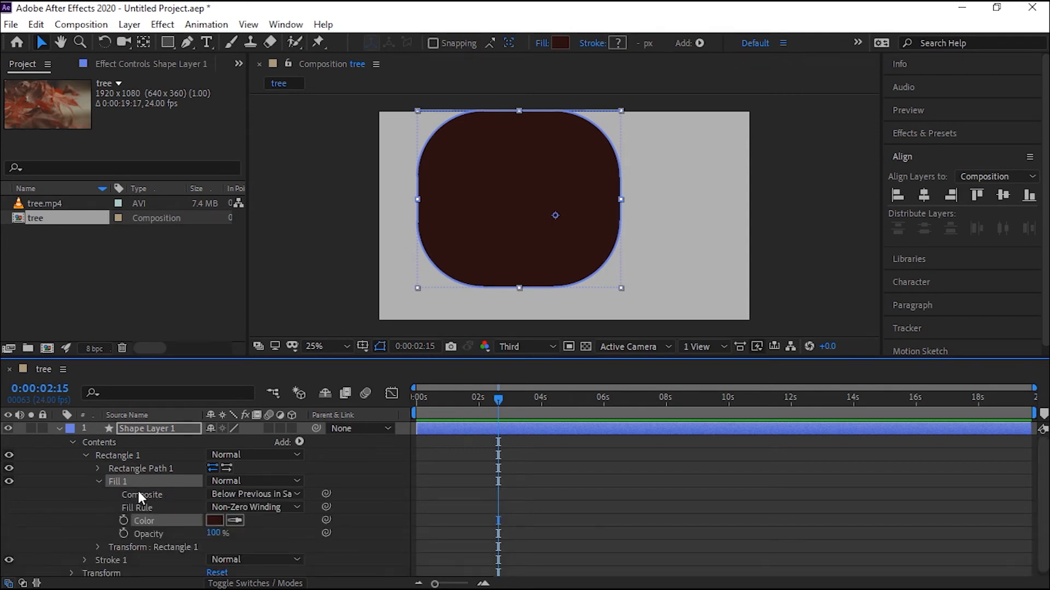
click(214, 520)
drag(328, 298, 355, 223)
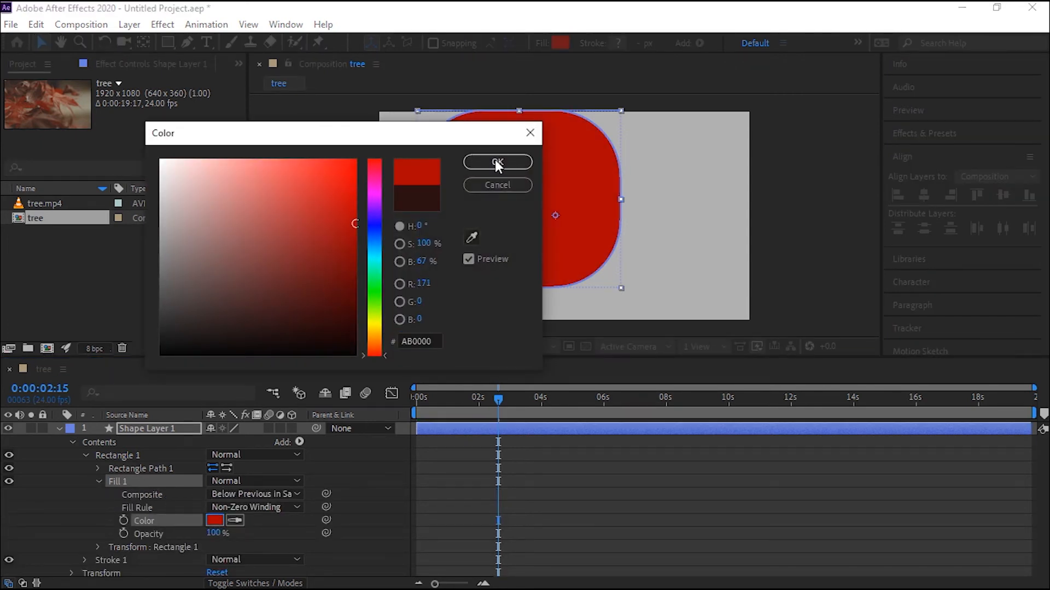
click(496, 162)
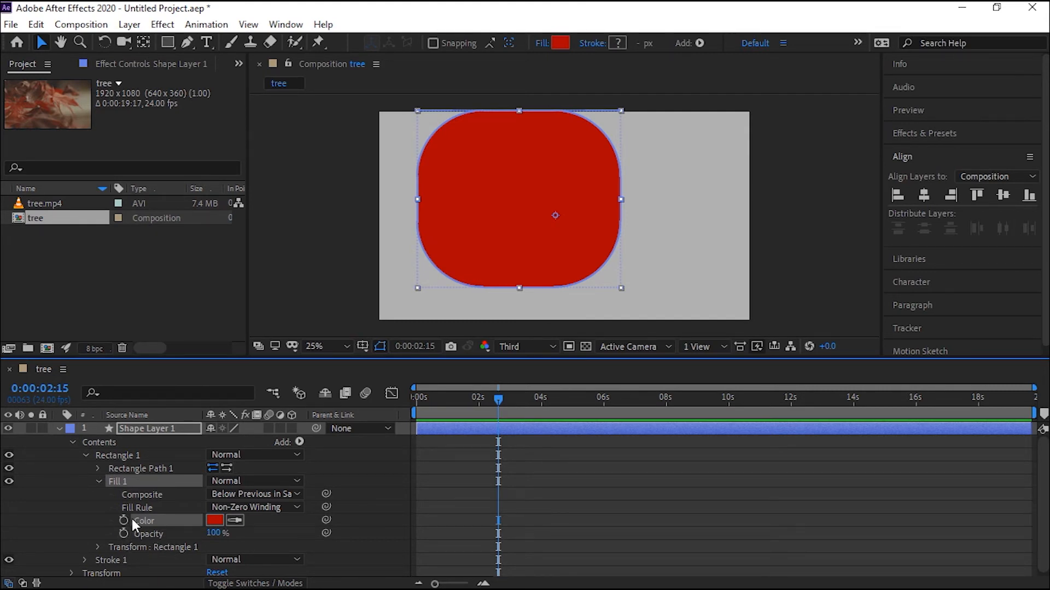
click(97, 481)
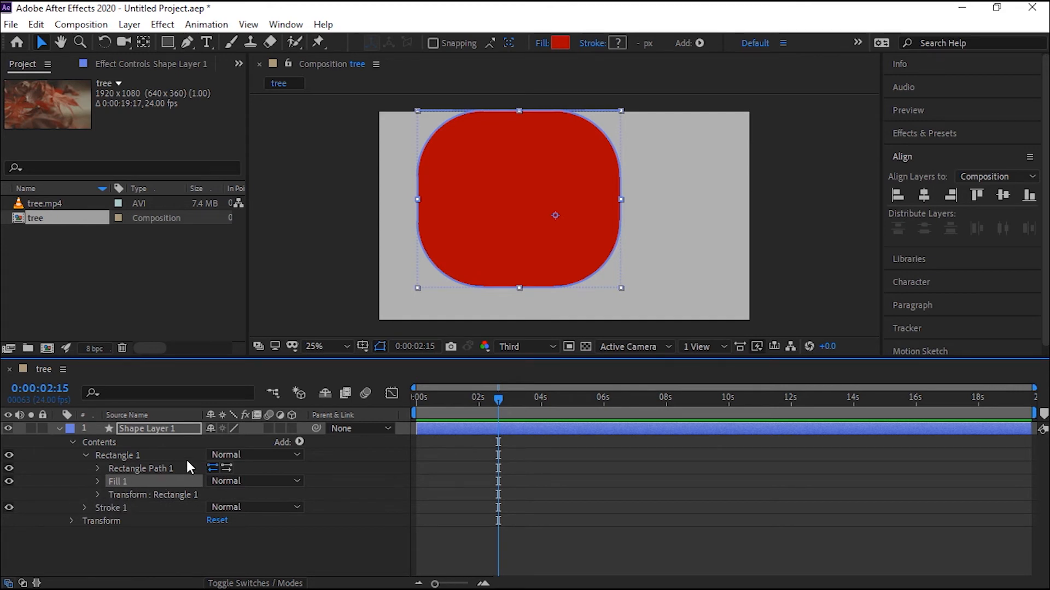
Delete Fill 1 from Rectangle 1 and undo the deletion.
key(Delete)
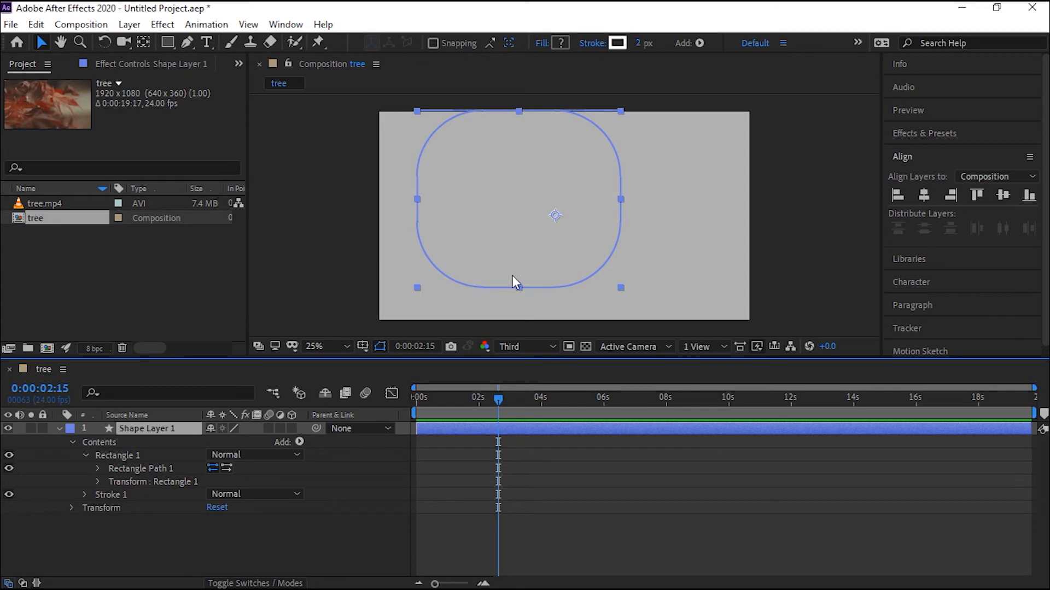
key(ctrl+z)
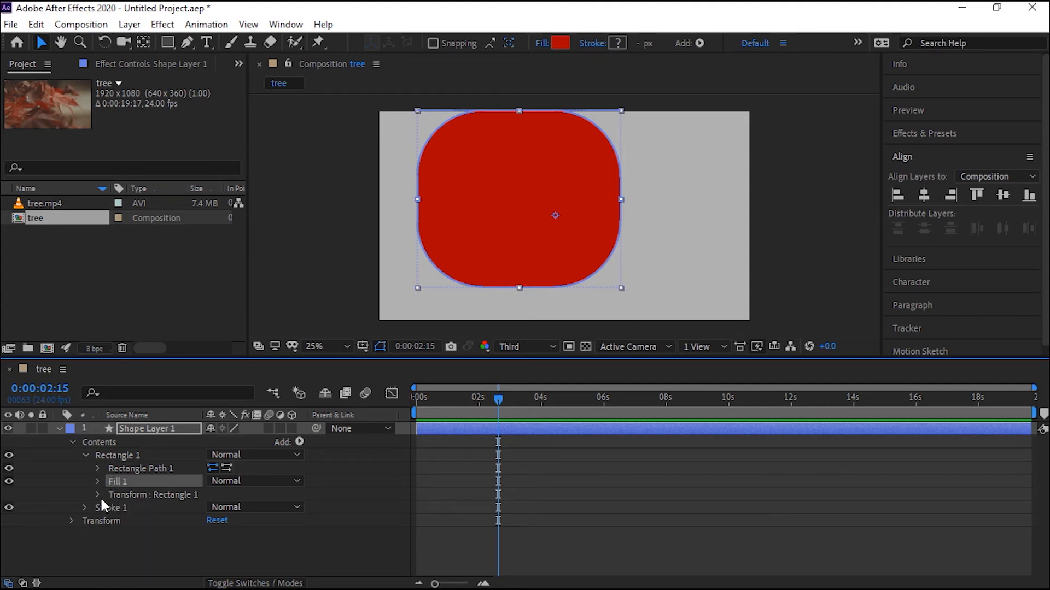
Examine how Shape Layer 1 is organized, including its contents and the layer-level Transform properties.
click(71, 442)
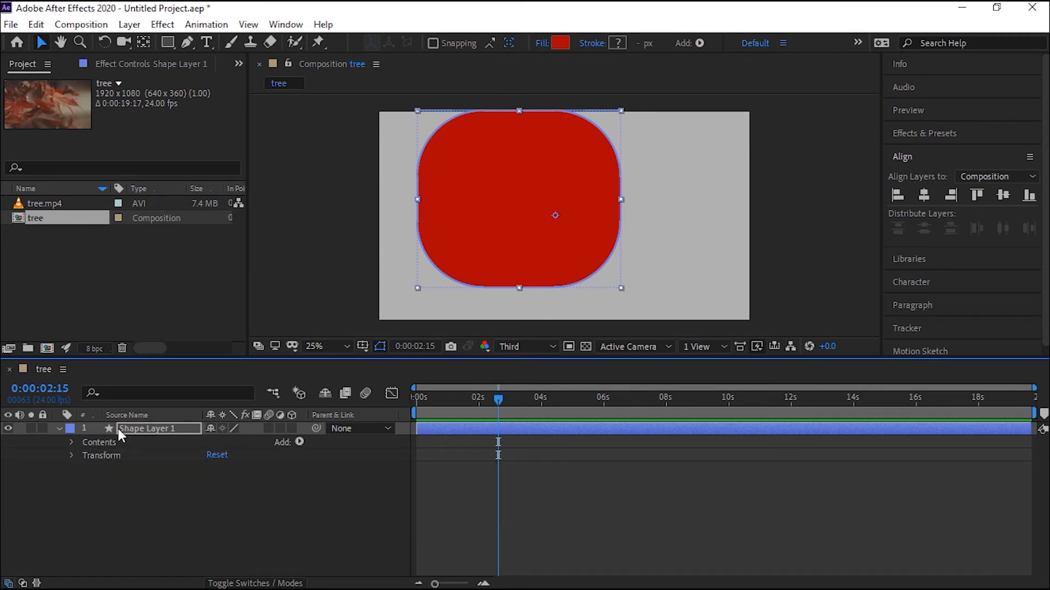
click(158, 429)
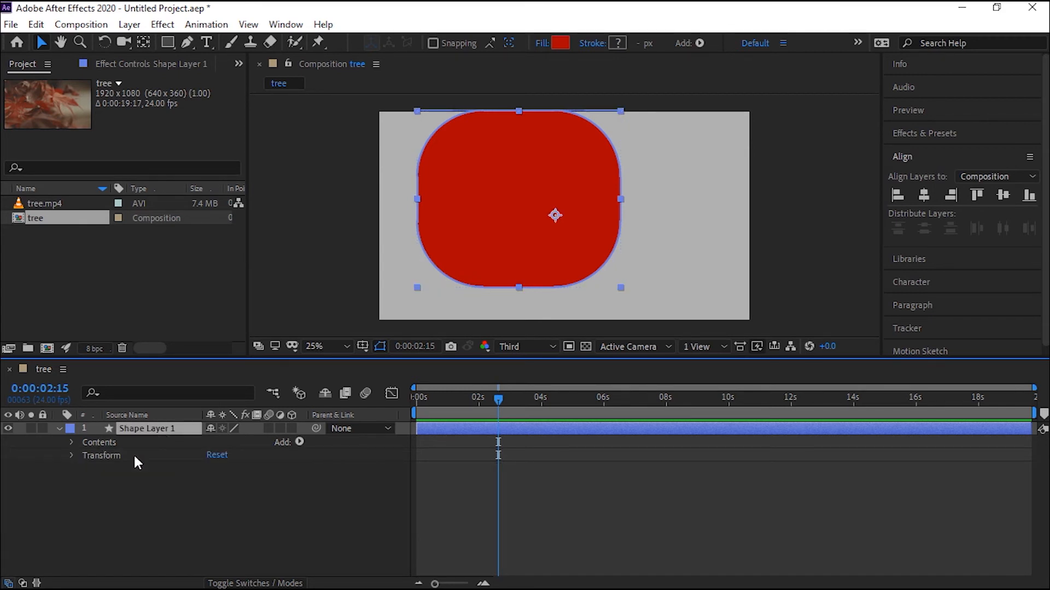
click(71, 442)
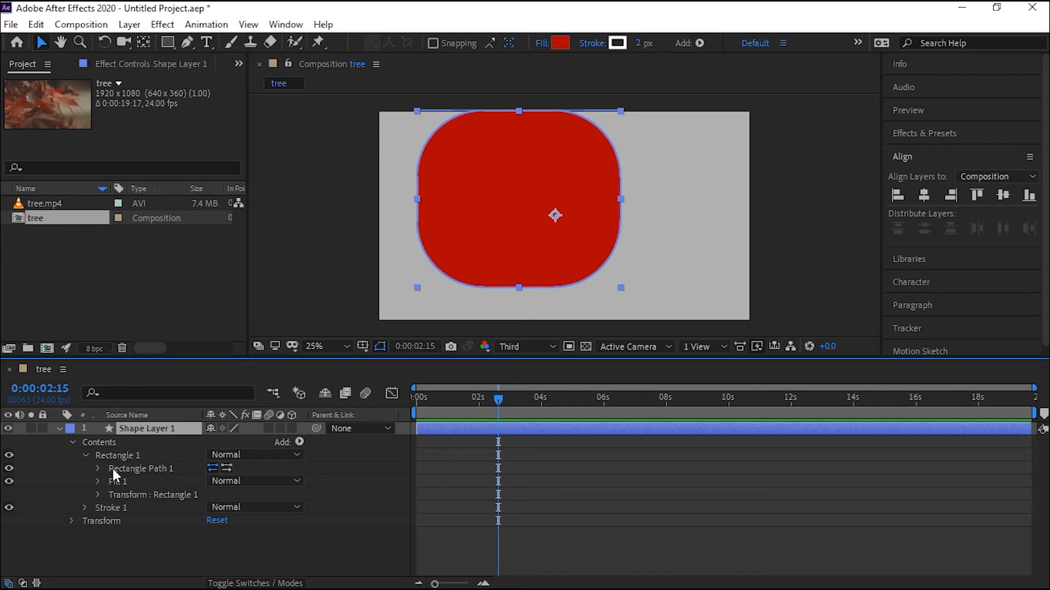
click(87, 454)
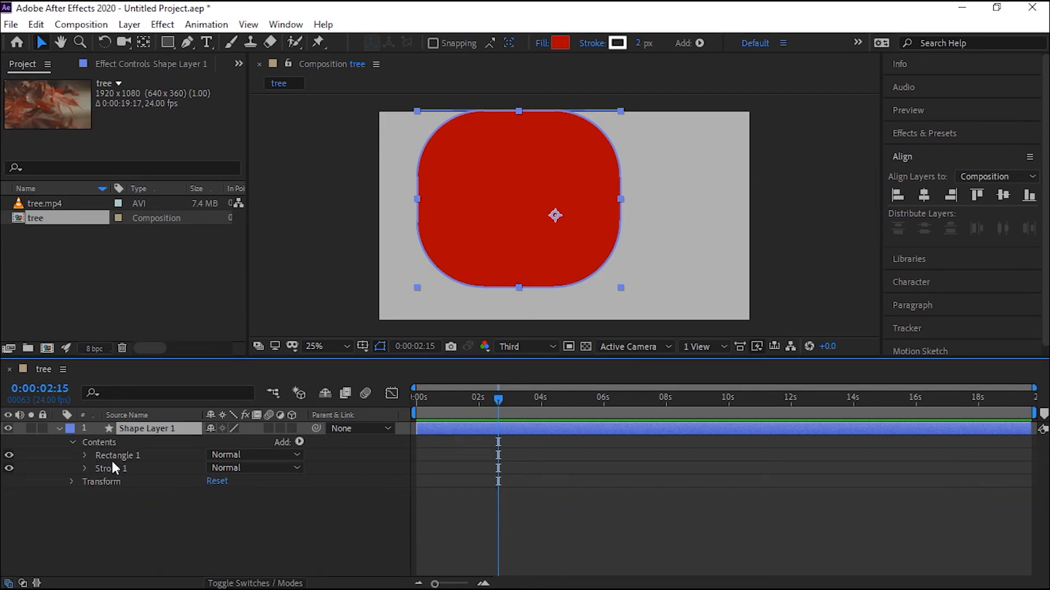
click(71, 482)
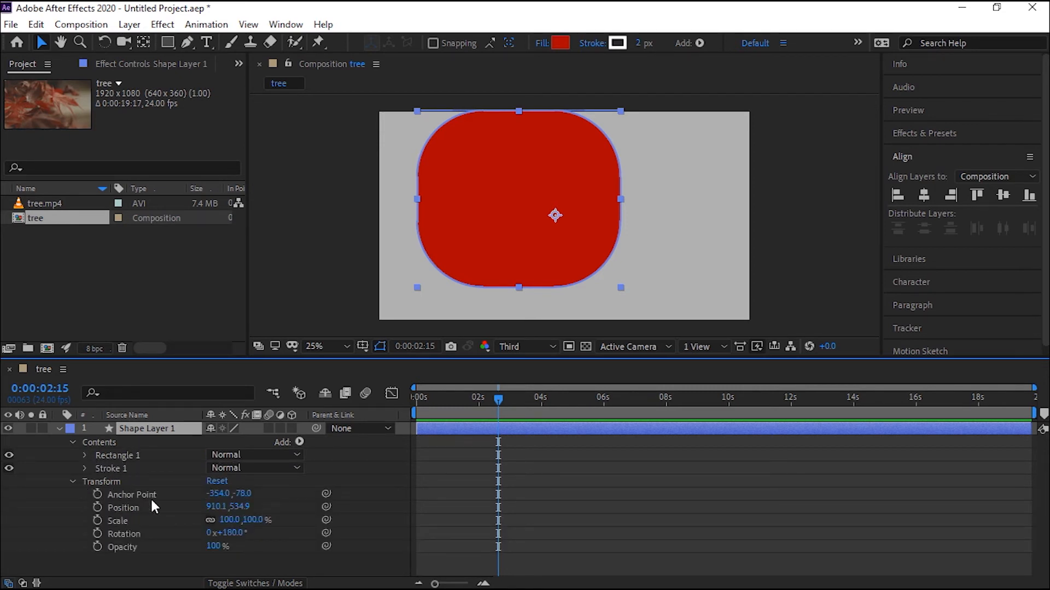
click(73, 481)
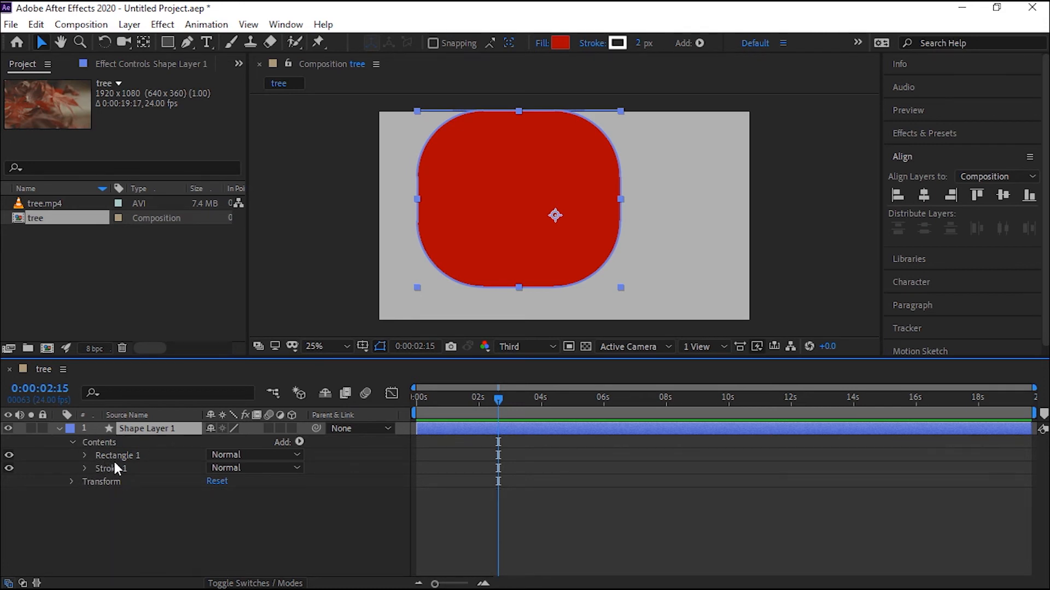
In Rectangle 1's own transform properties, set the skew to -7 and the skew axis to 16°.
click(85, 455)
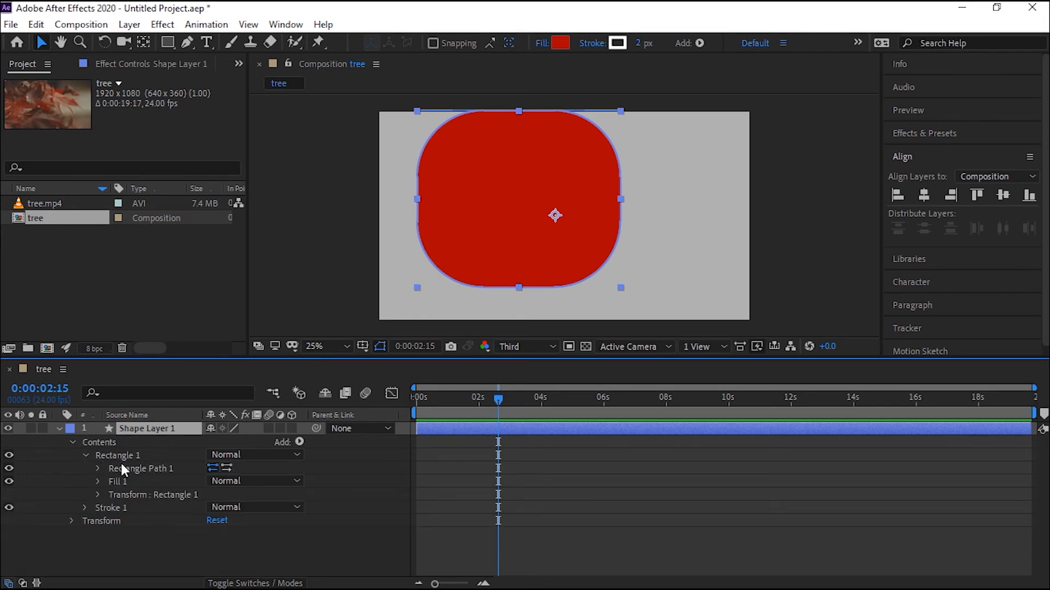
click(96, 494)
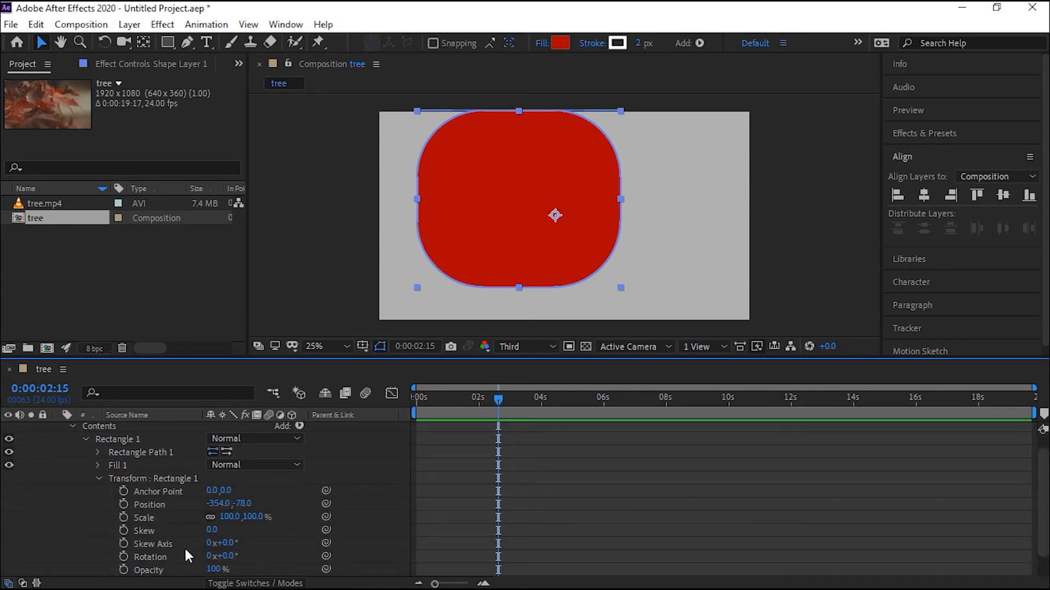
scroll(228, 567, down, 2)
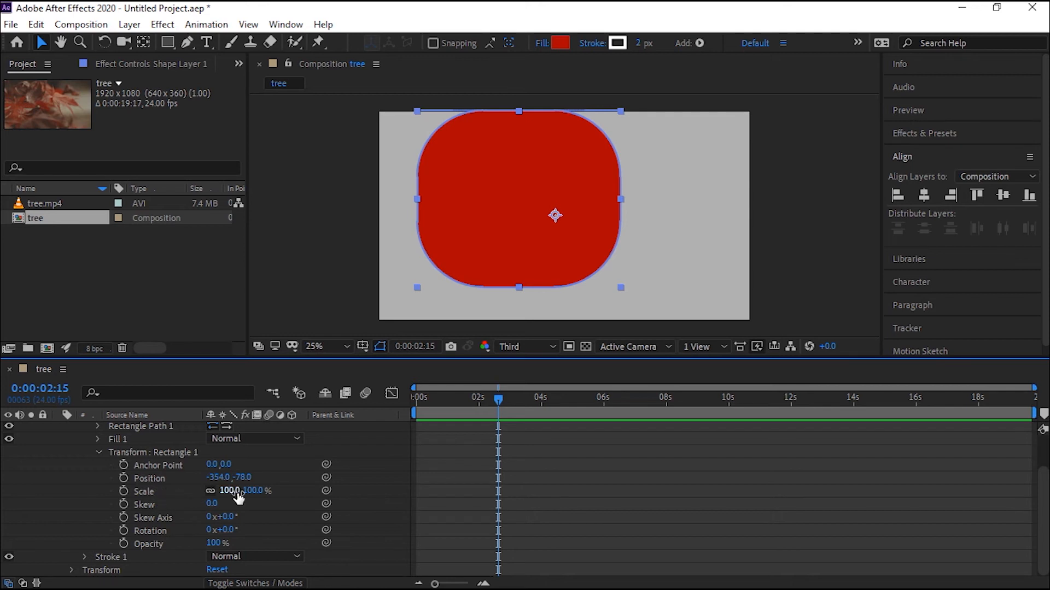
drag(216, 506, 249, 514)
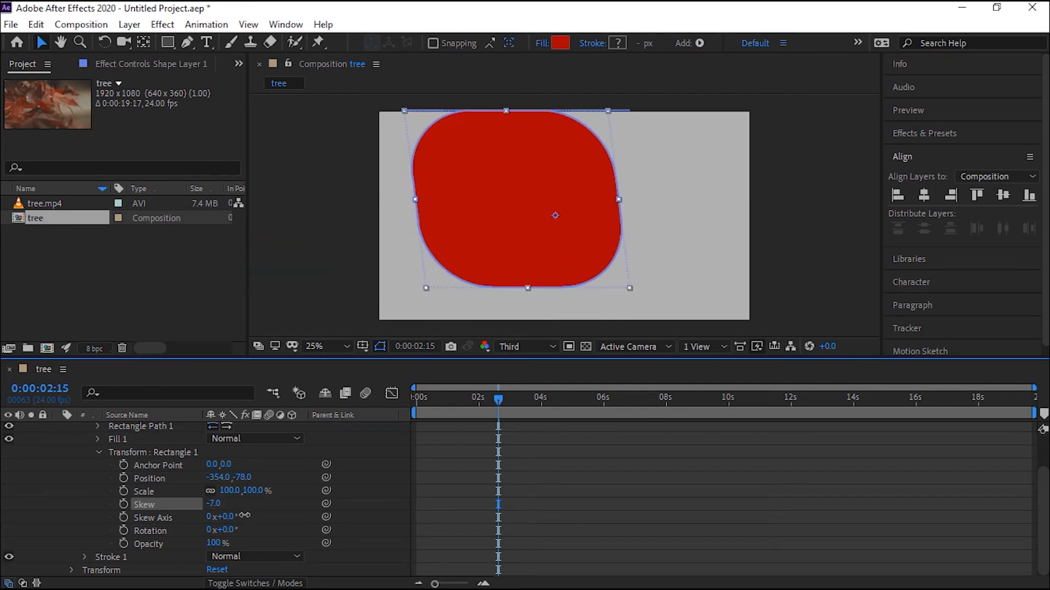
mouse_move(224, 516)
mouse_down()
mouse_move(464, 443)
mouse_move(173, 527)
mouse_move(238, 520)
mouse_up()
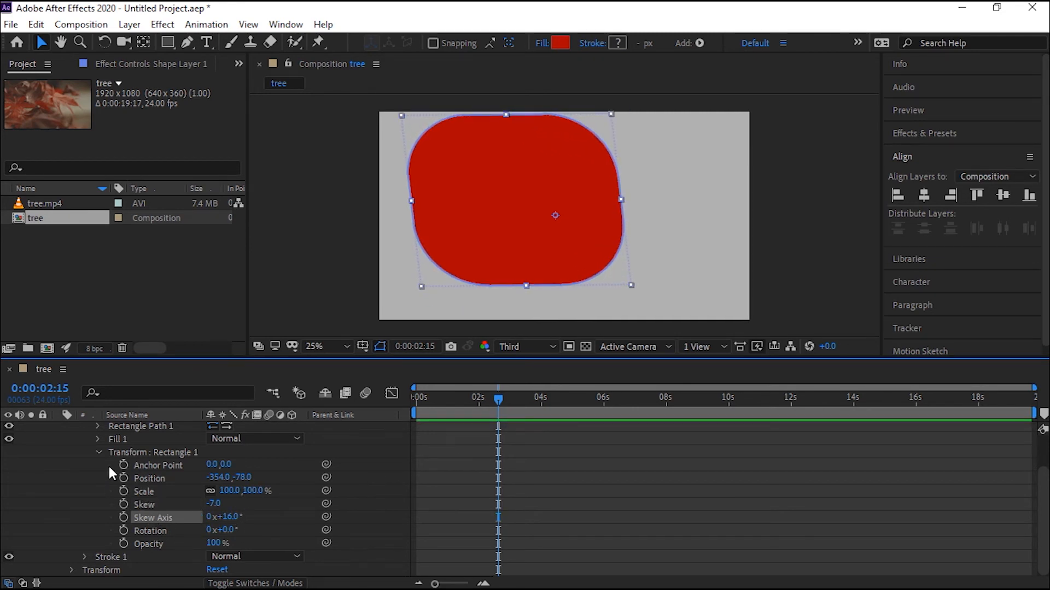
Collapse the properties of Shape Layer 1 and delete the layer from the composition.
scroll(77, 474, up, 3)
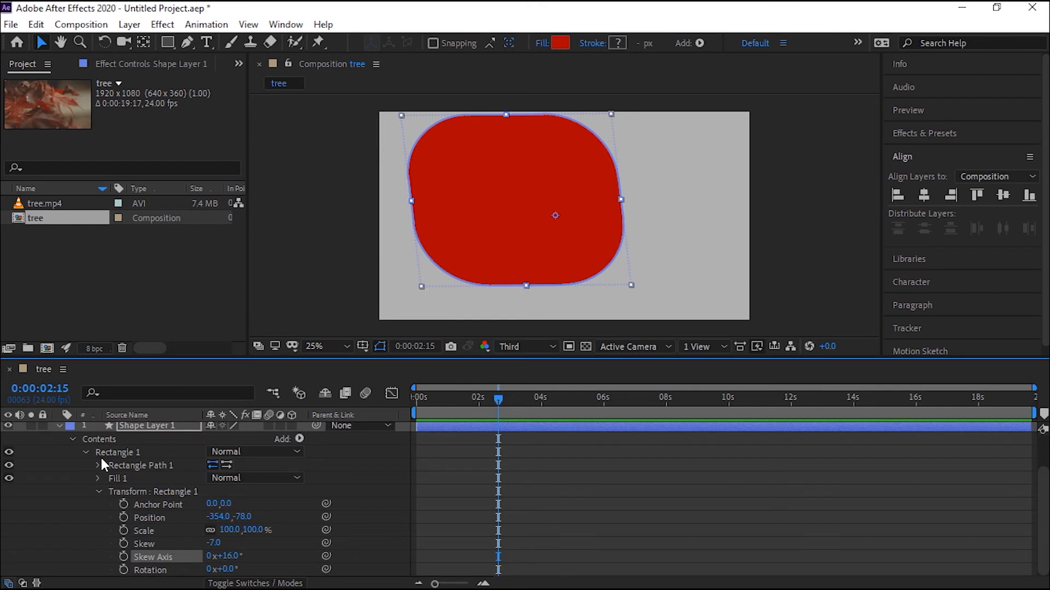
click(72, 442)
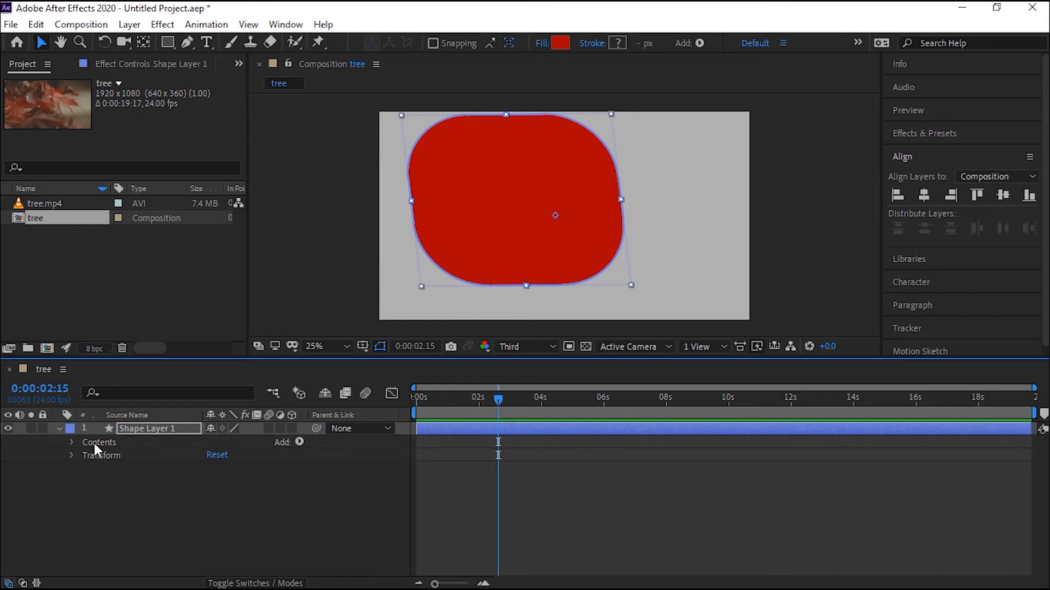
click(59, 430)
click(146, 432)
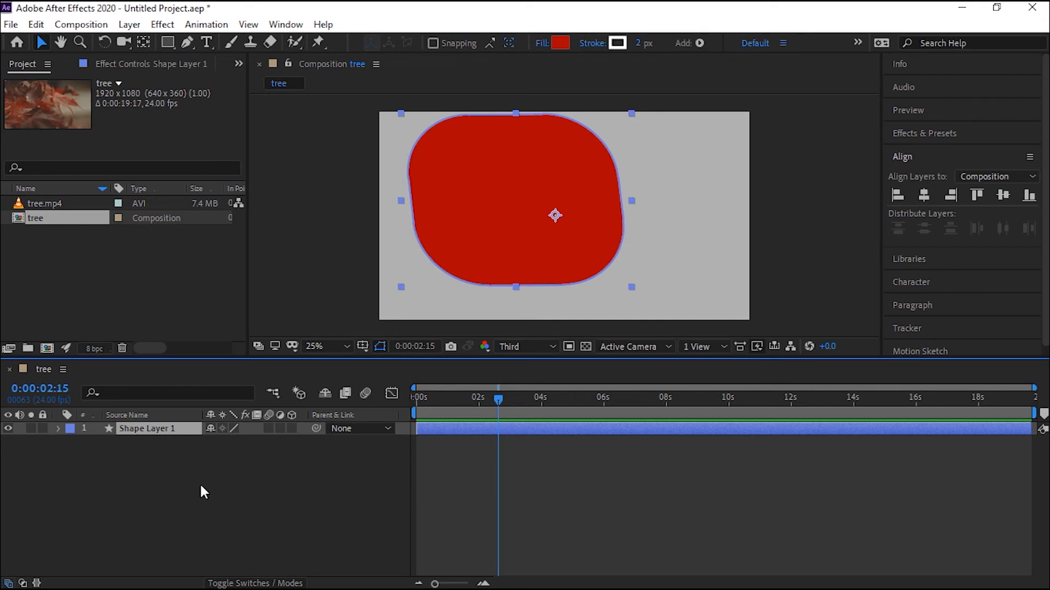
key(Delete)
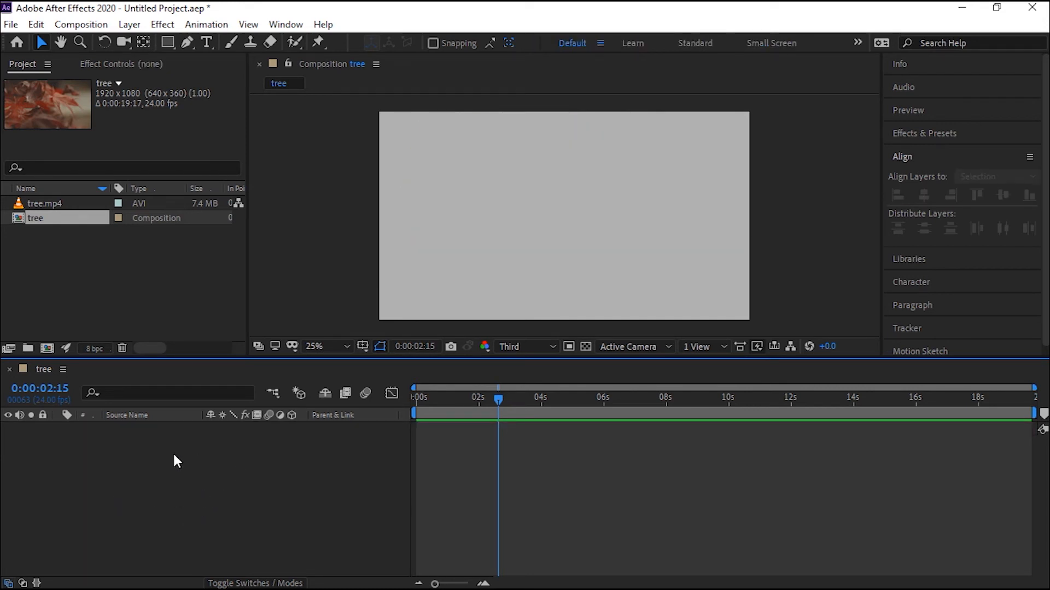
Create a new empty shape layer in the tree composition.
right_click(147, 486)
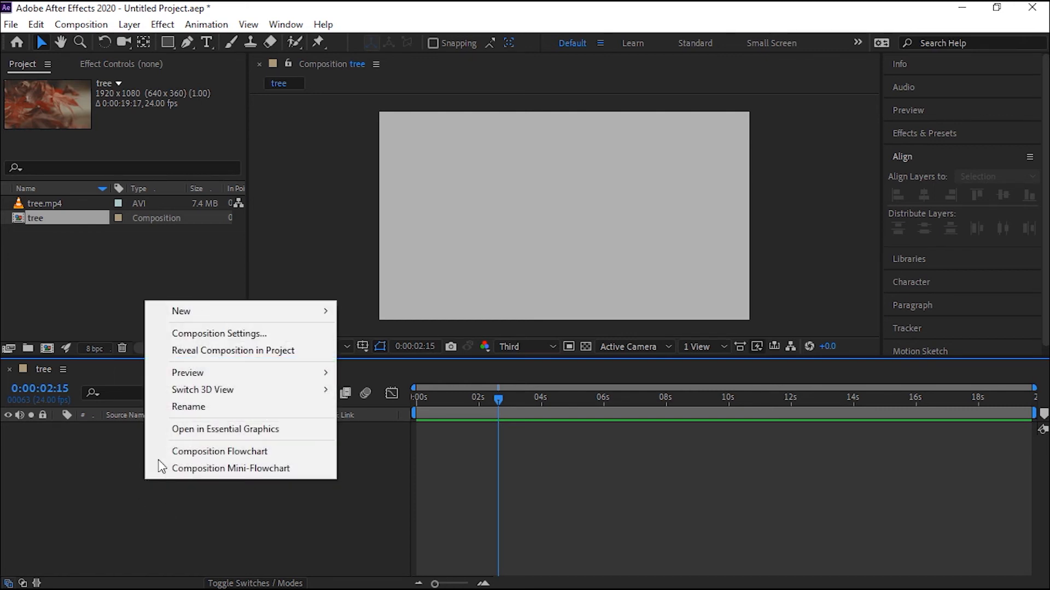
mouse_move(207, 317)
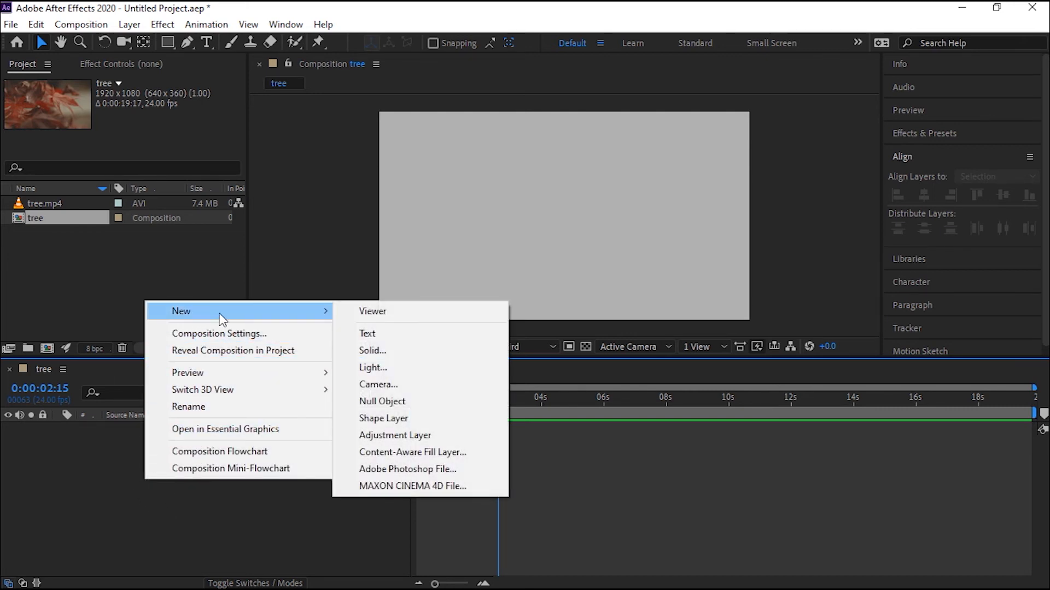
click(403, 422)
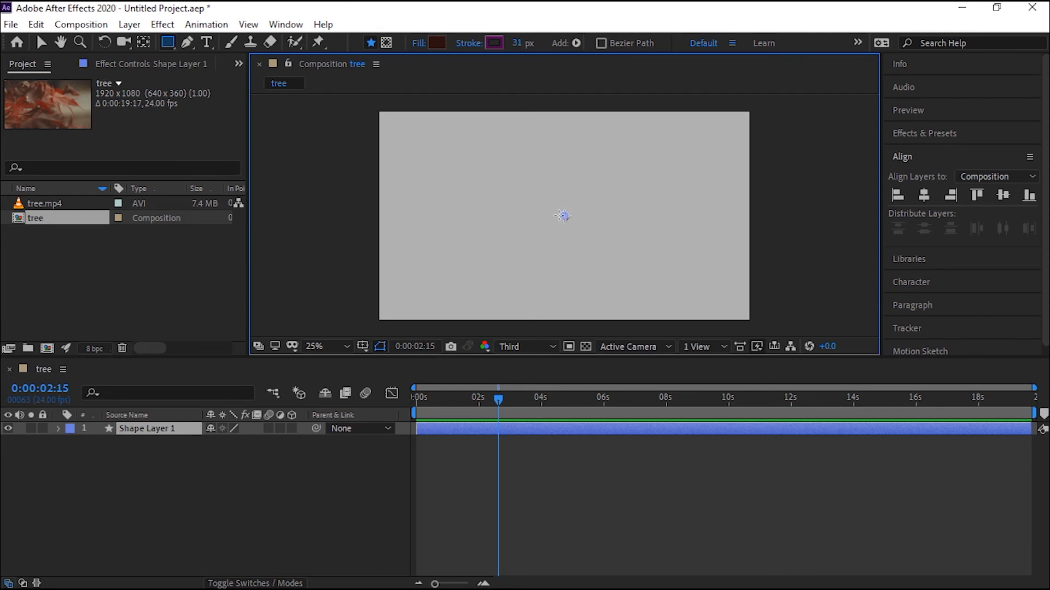
Add an ellipse path to the contents of Shape Layer 1 and set its size to 376.
click(57, 433)
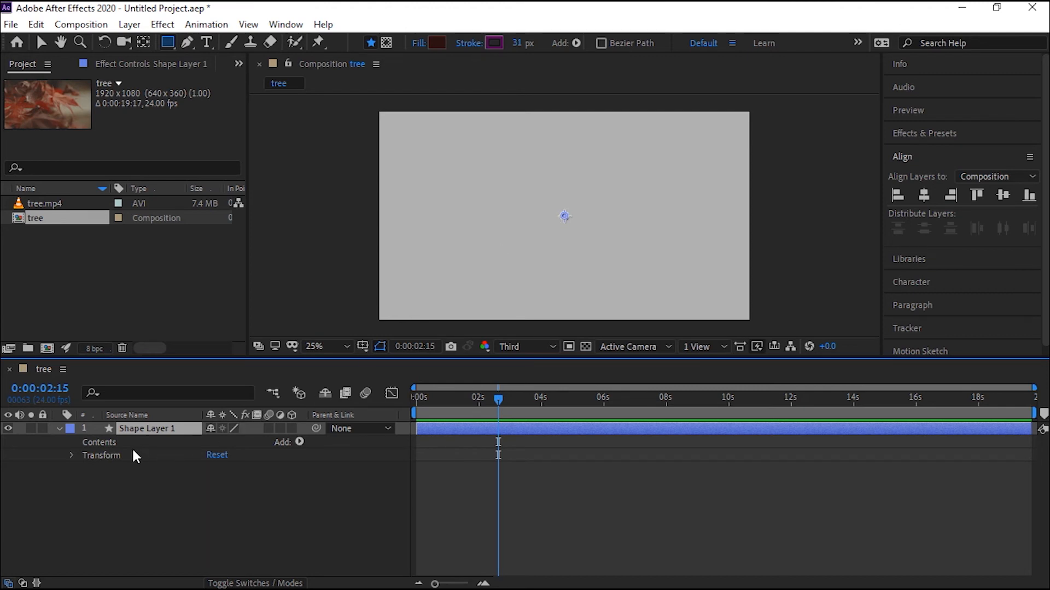
click(300, 442)
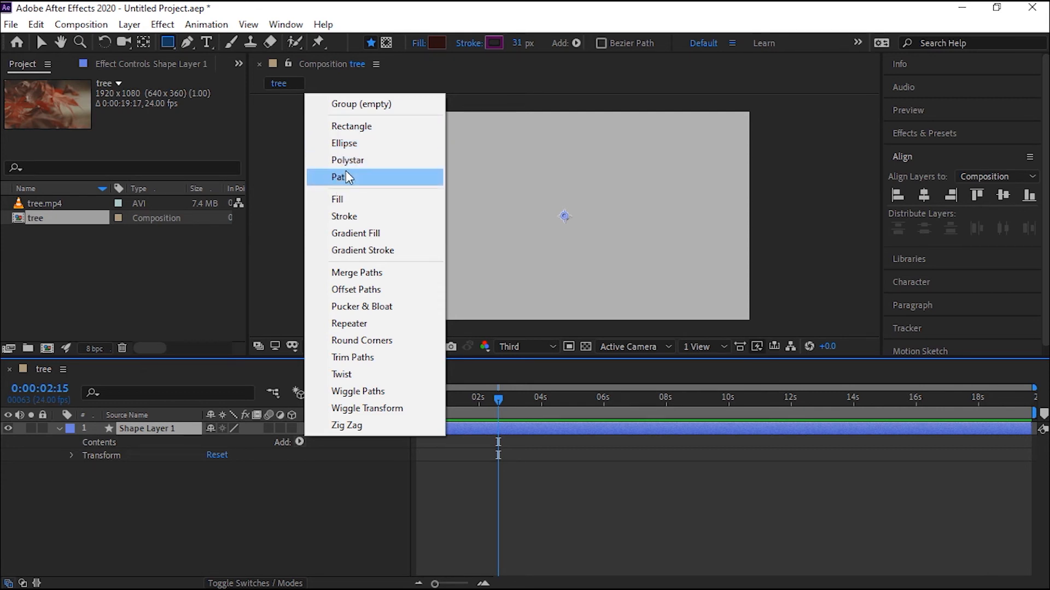
click(341, 143)
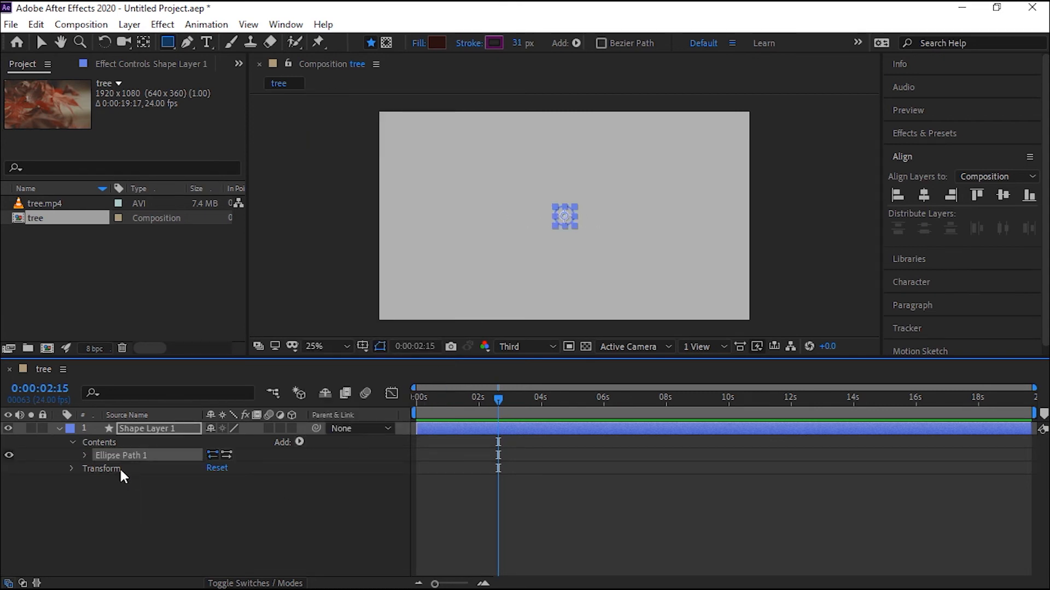
click(85, 456)
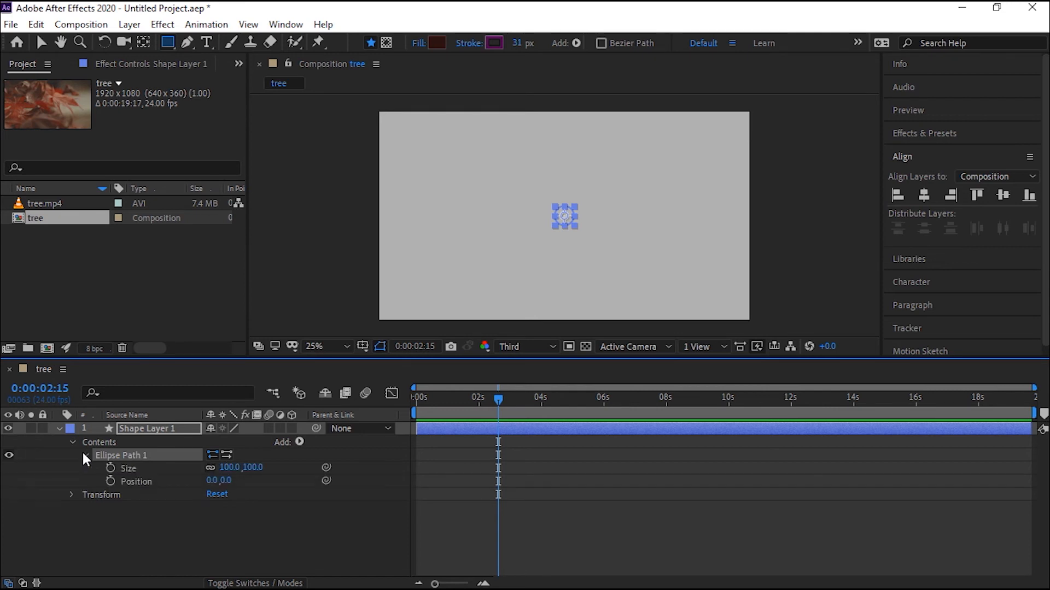
drag(249, 468, 450, 457)
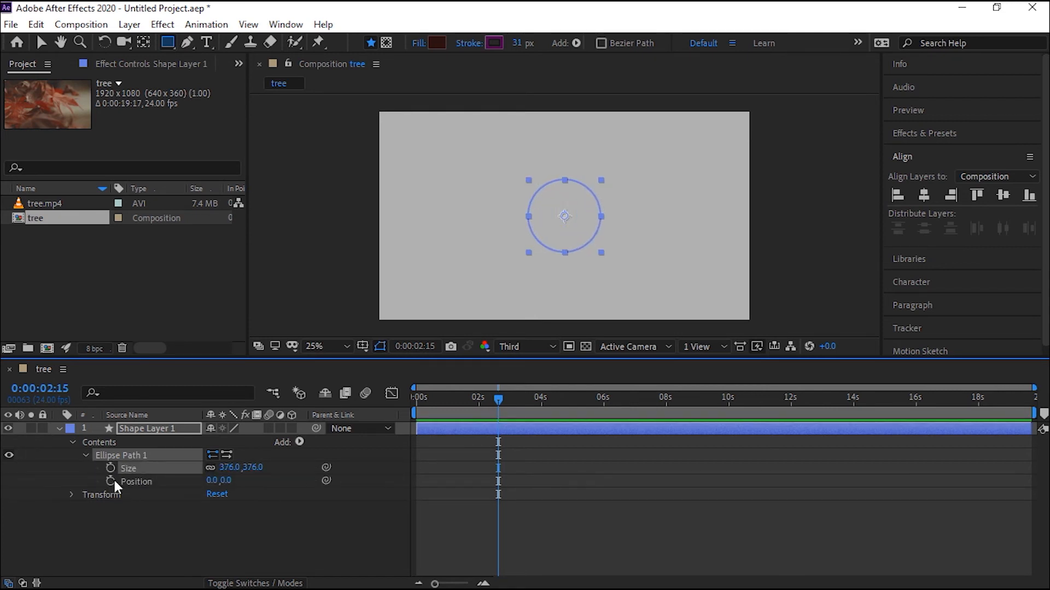
Add a fill and a stroke to the contents of Shape Layer 1 for the ellipse.
click(300, 443)
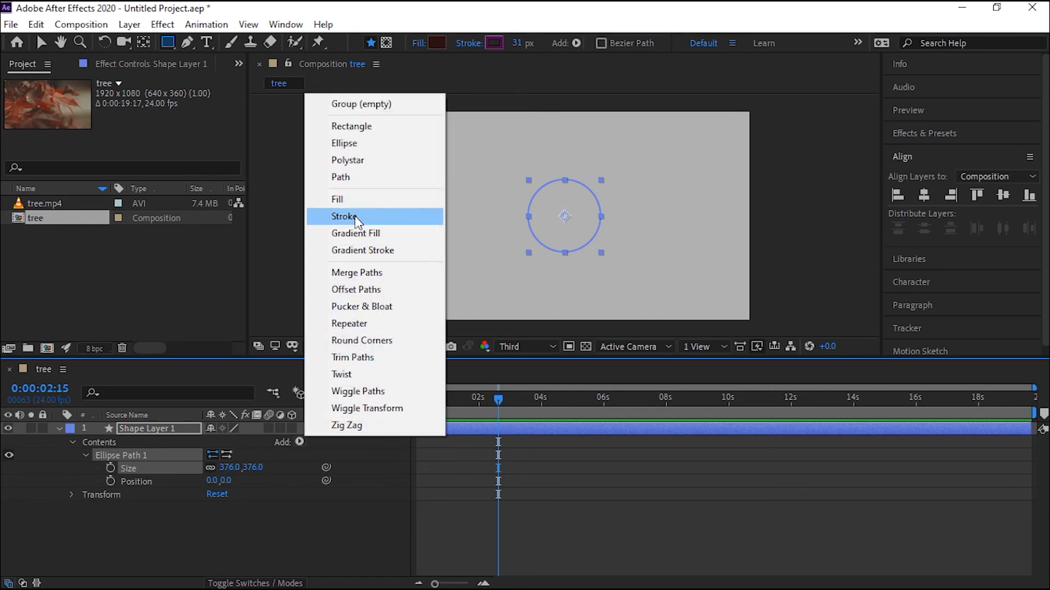
click(350, 201)
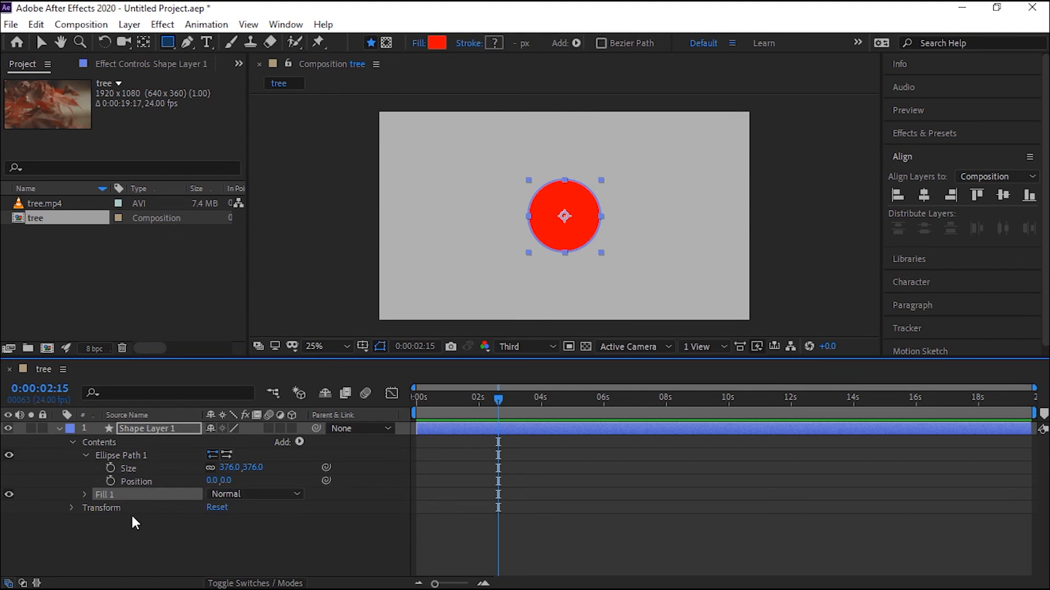
click(300, 442)
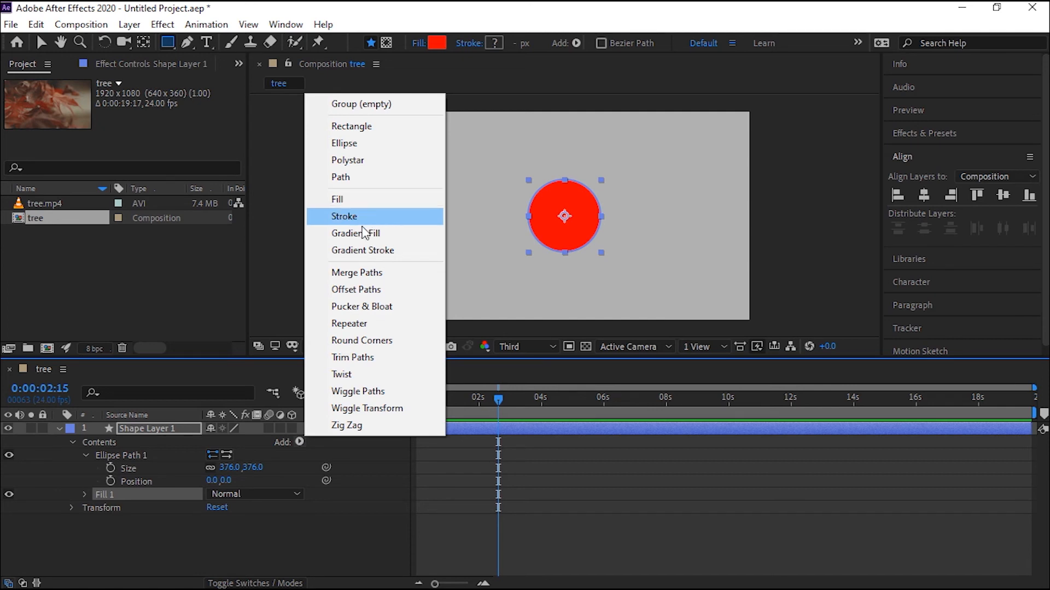
click(350, 217)
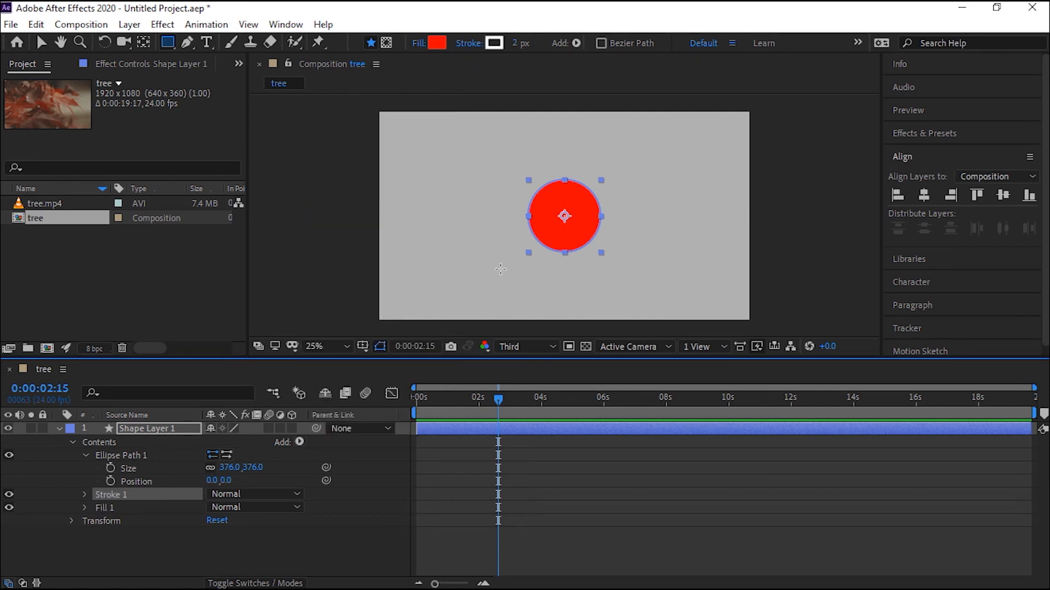
Set the ellipse stroke's color to black (000000) and its width to 36, and collapse the stroke's properties.
click(84, 495)
scroll(164, 492, down, 2)
click(215, 465)
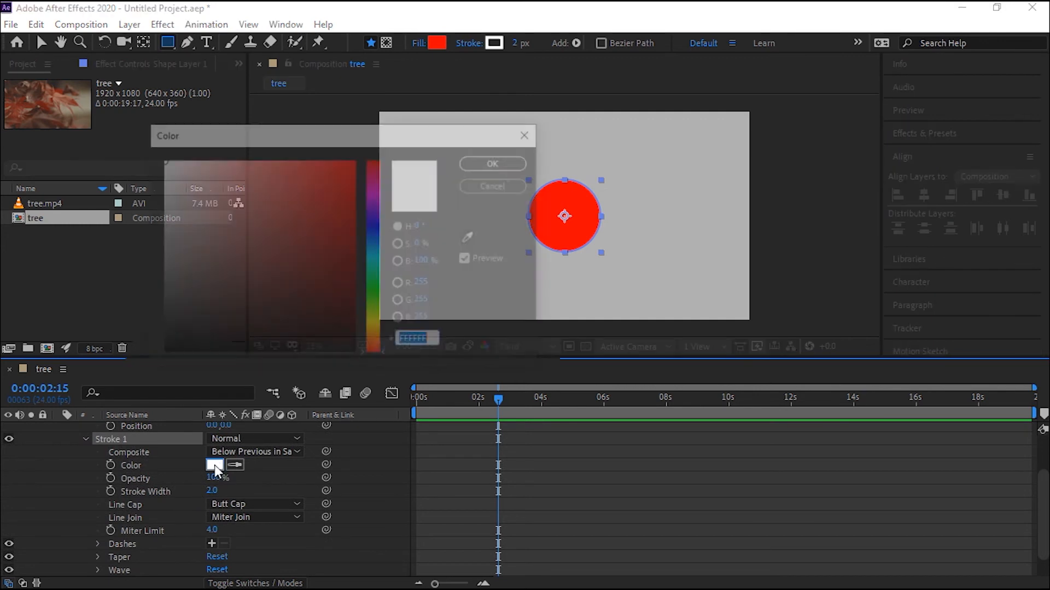
text(000000)
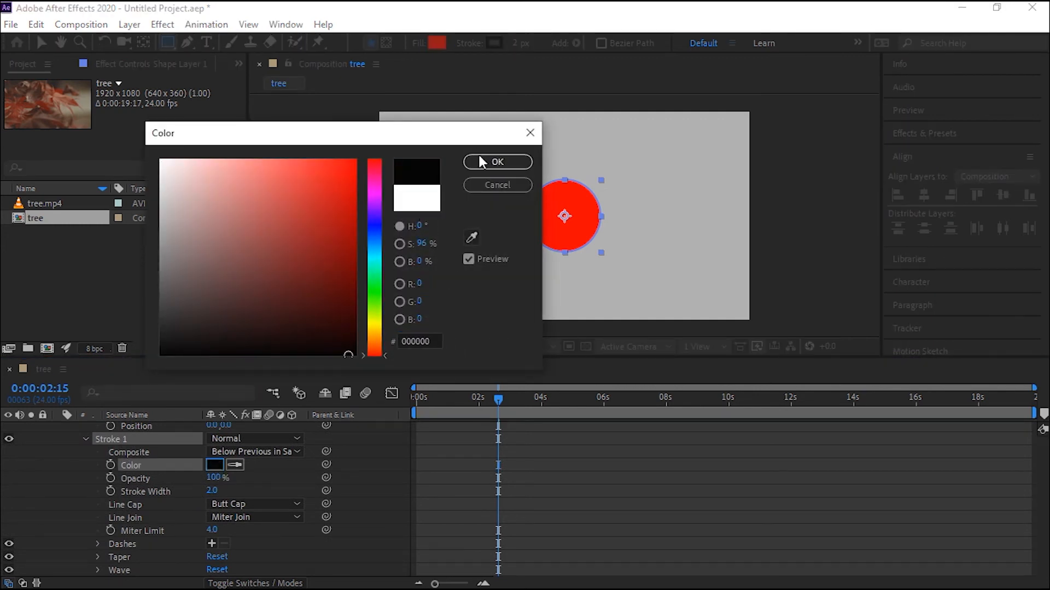
click(477, 160)
drag(213, 491, 260, 495)
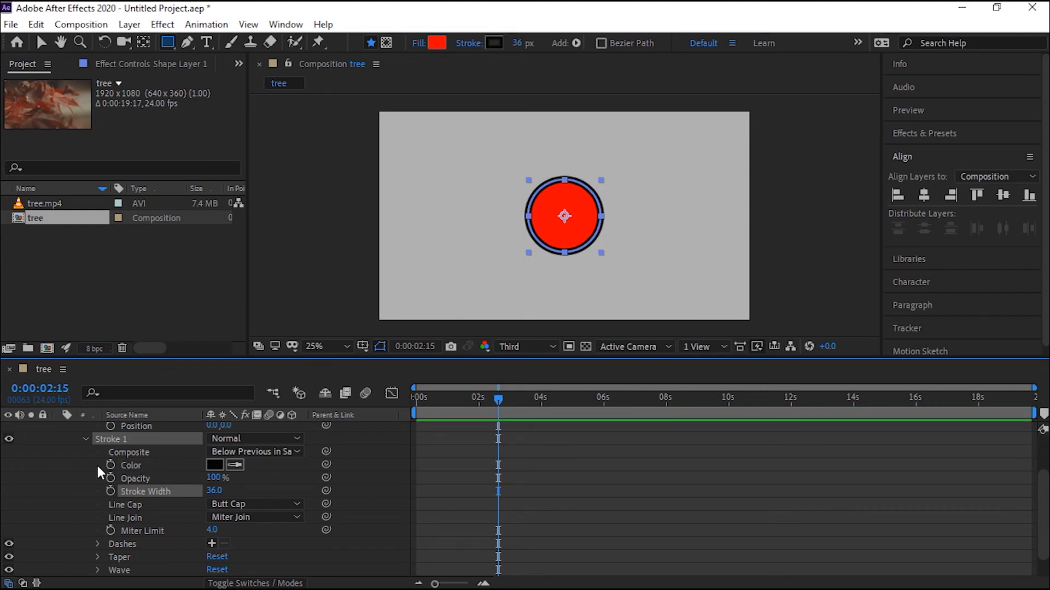
click(85, 438)
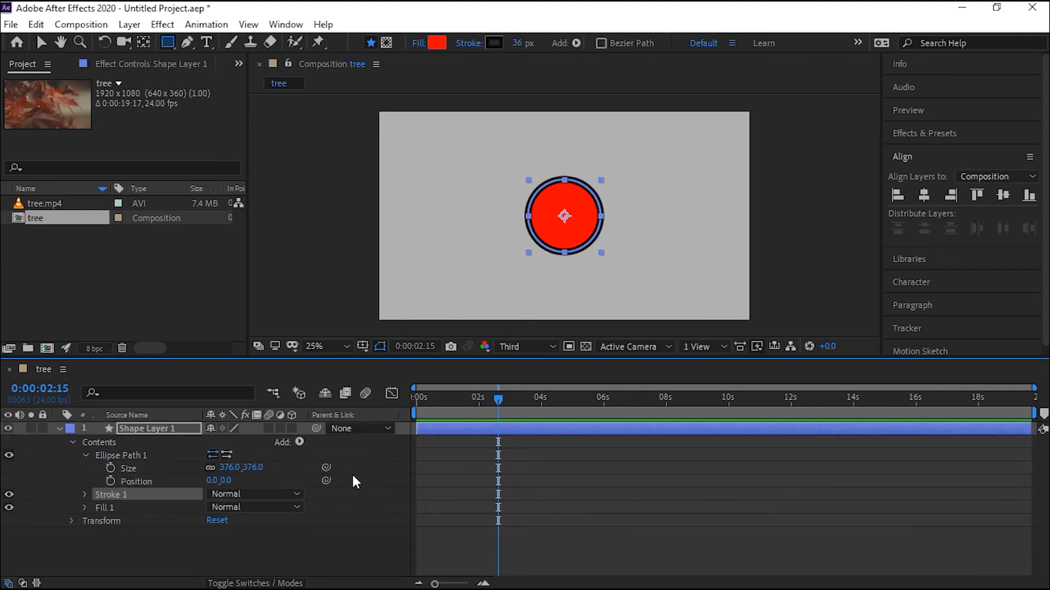
Add a gradient fill to the ellipse and change the gradient's starting color from white to red (FF0000).
click(300, 440)
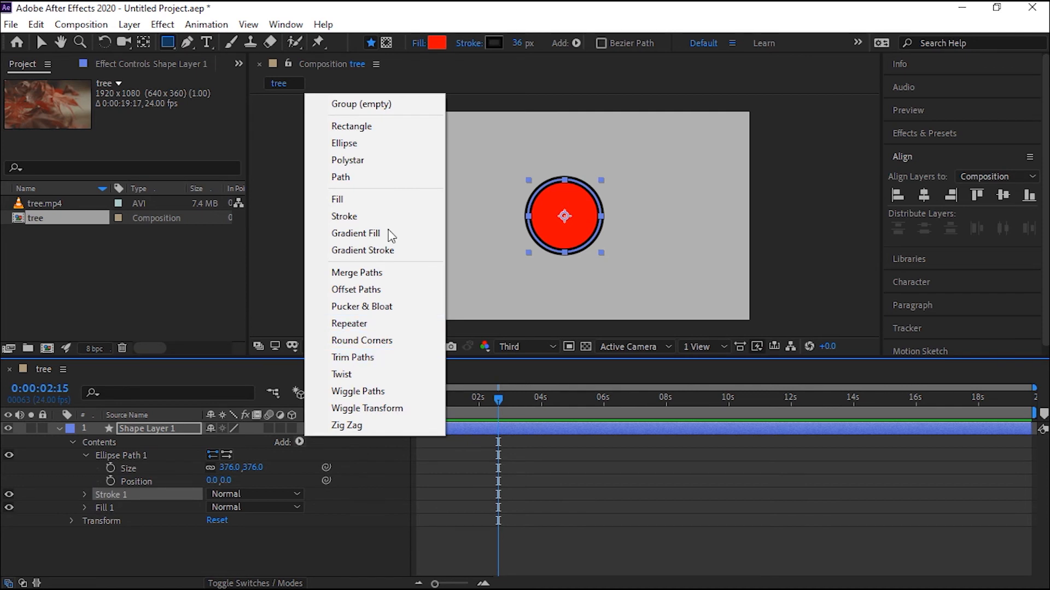
click(365, 235)
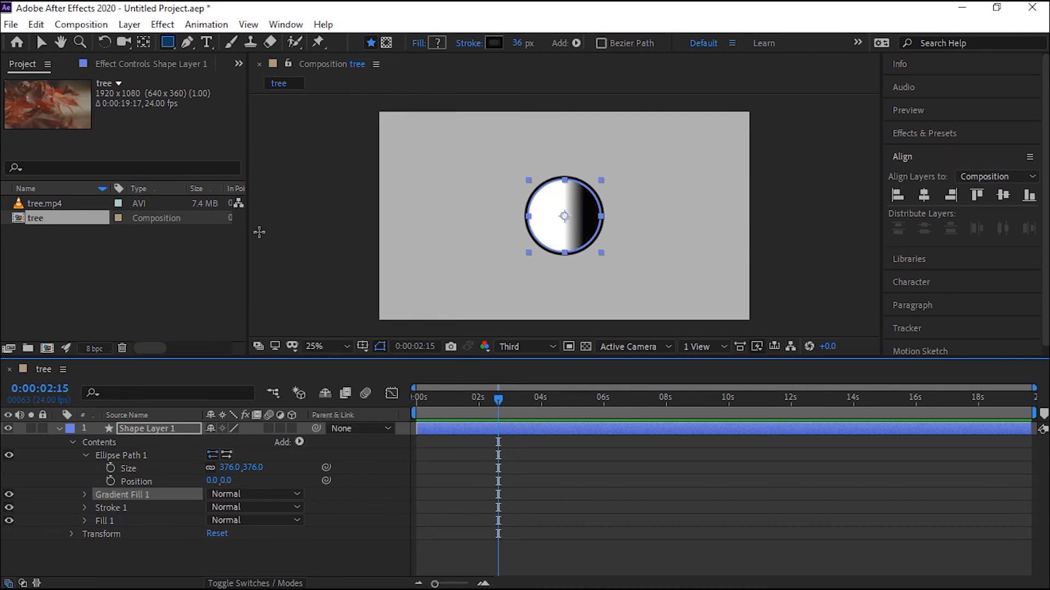
click(84, 494)
scroll(235, 514, down, 1)
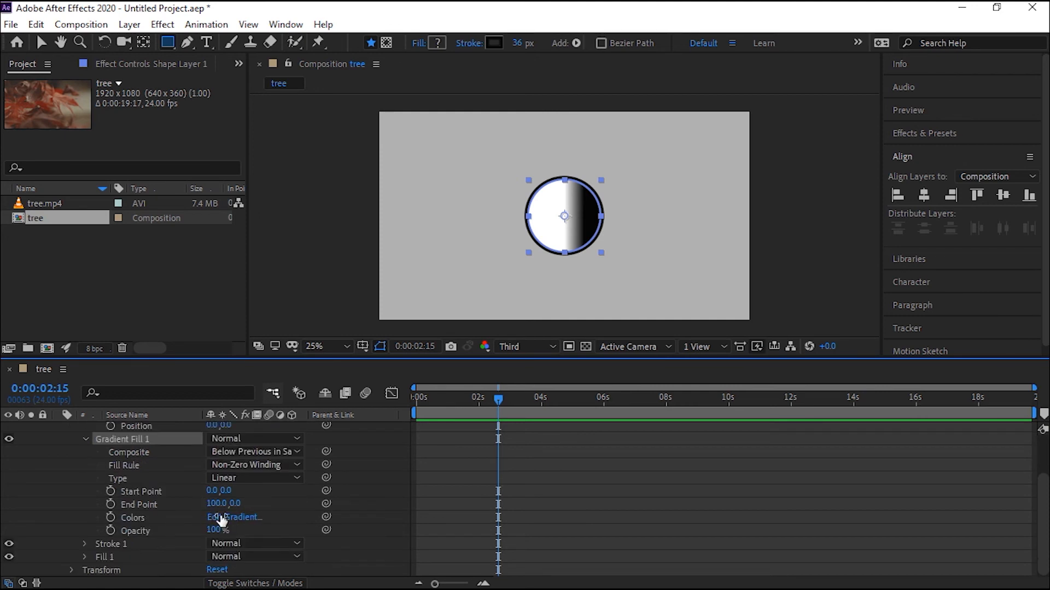
click(233, 517)
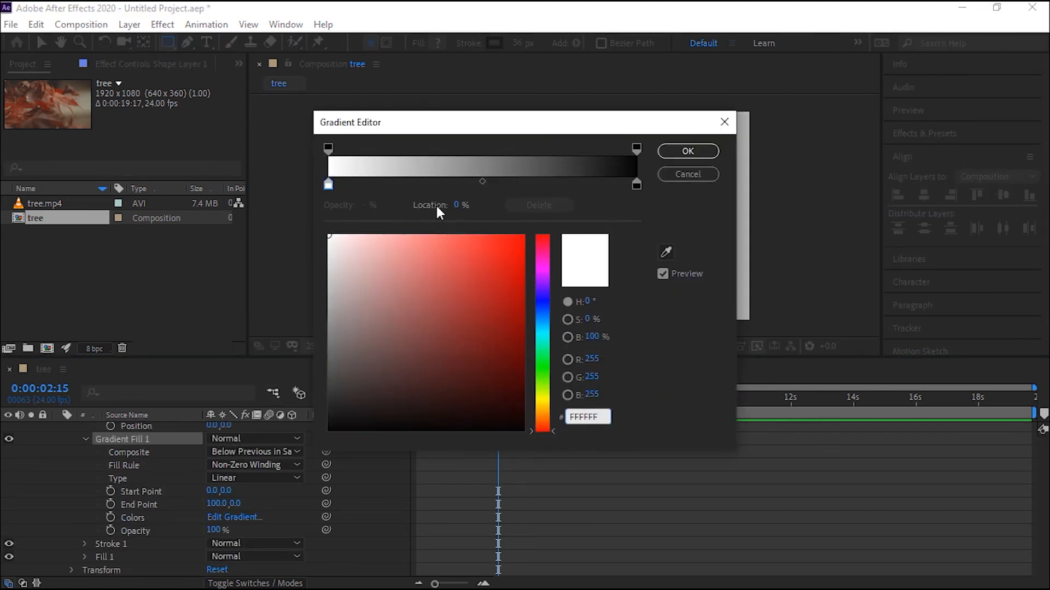
mouse_move(487, 290)
mouse_down()
mouse_move(529, 199)
mouse_move(642, 184)
mouse_up()
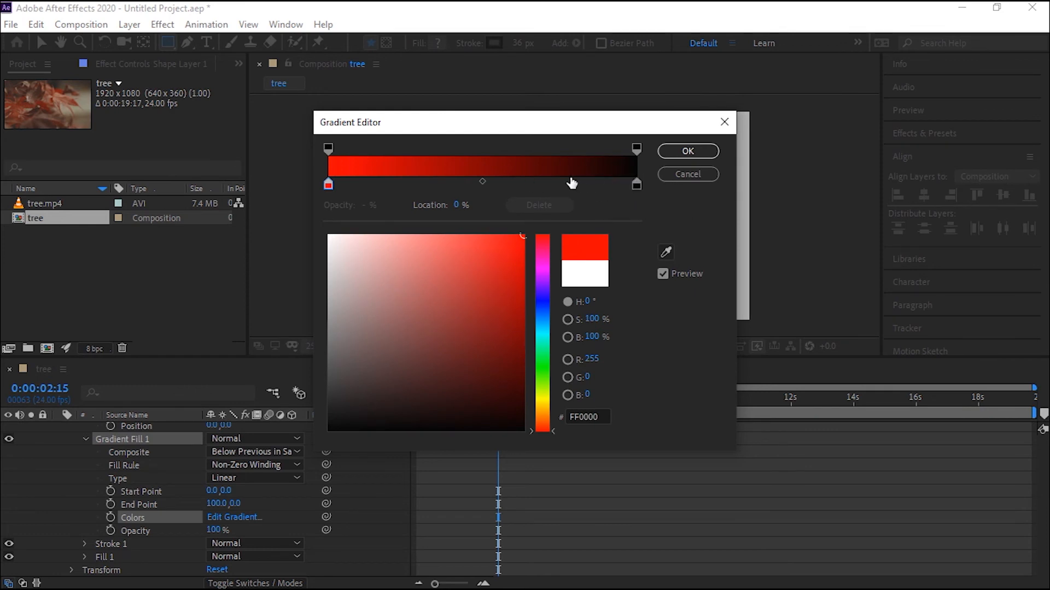
click(688, 151)
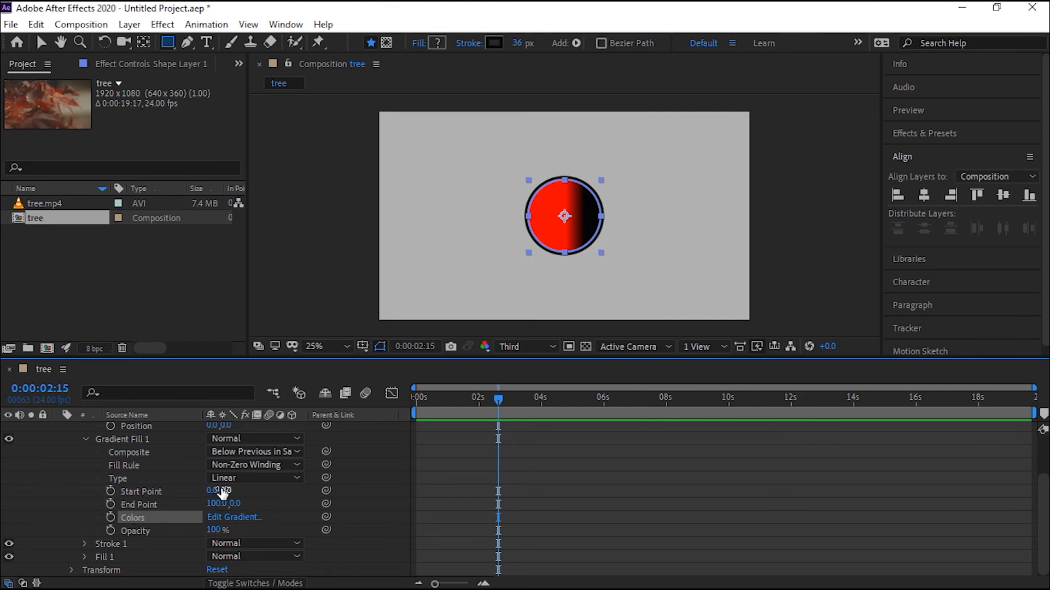
Animate the gradient fill's start point vertically with keyframes at 0:00:00:00 and 0:00:01:22, and preview the animation.
drag(498, 393, 245, 462)
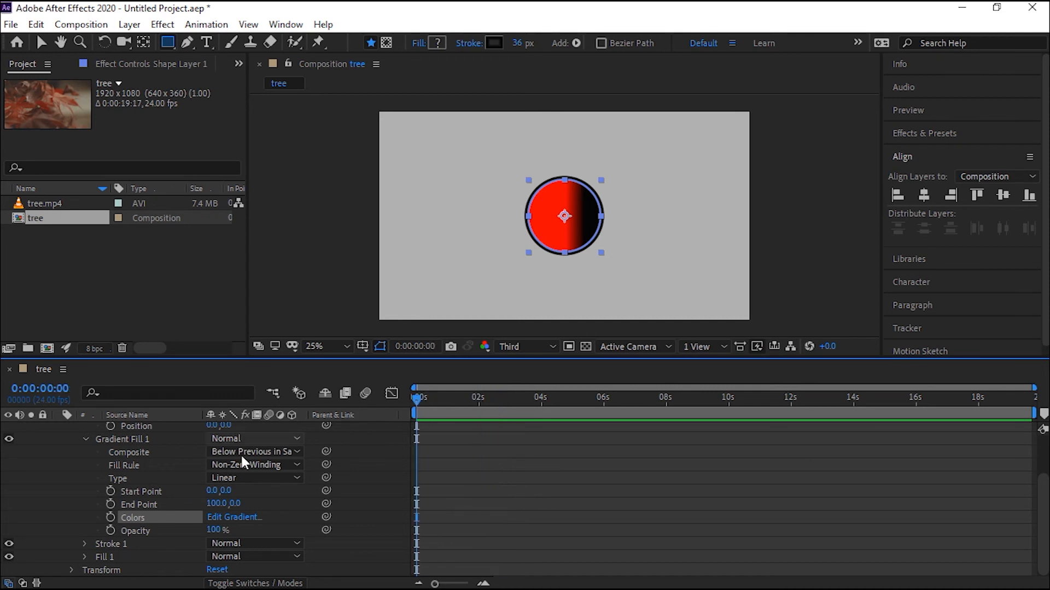
click(111, 491)
drag(507, 394, 477, 403)
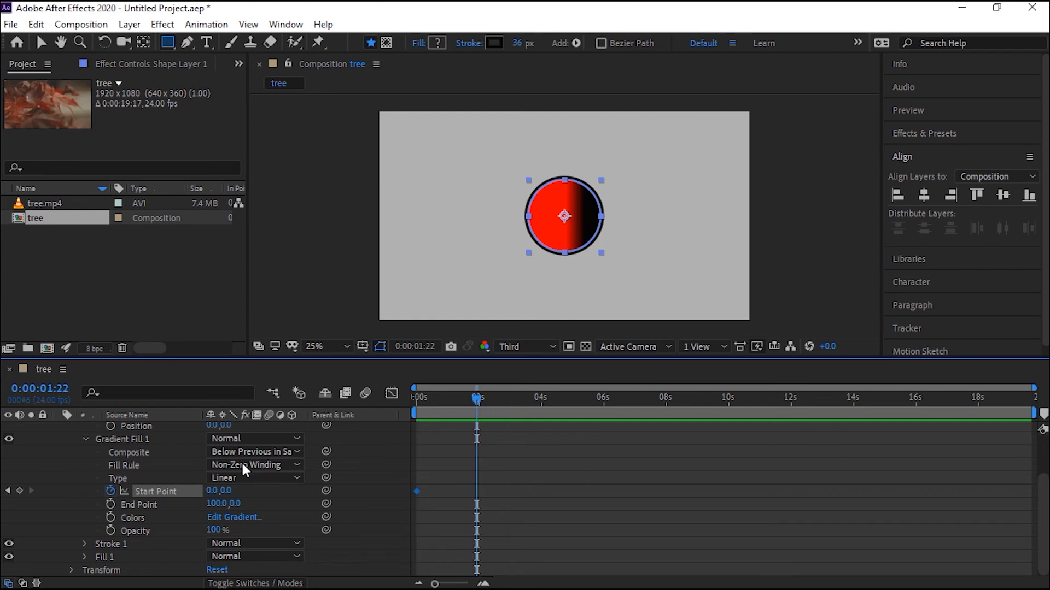
drag(227, 491, 493, 443)
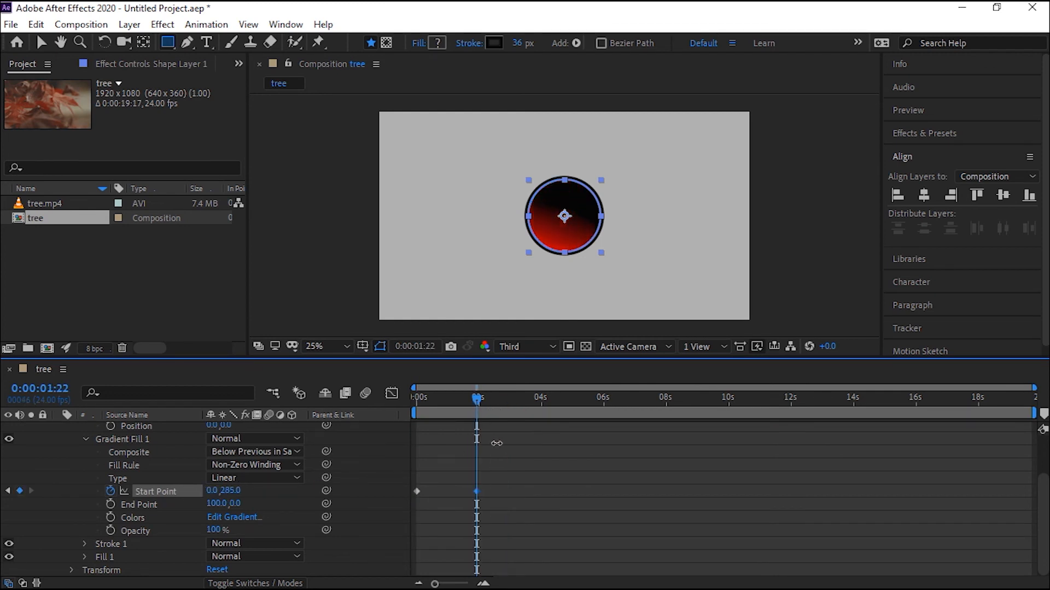
key(space)
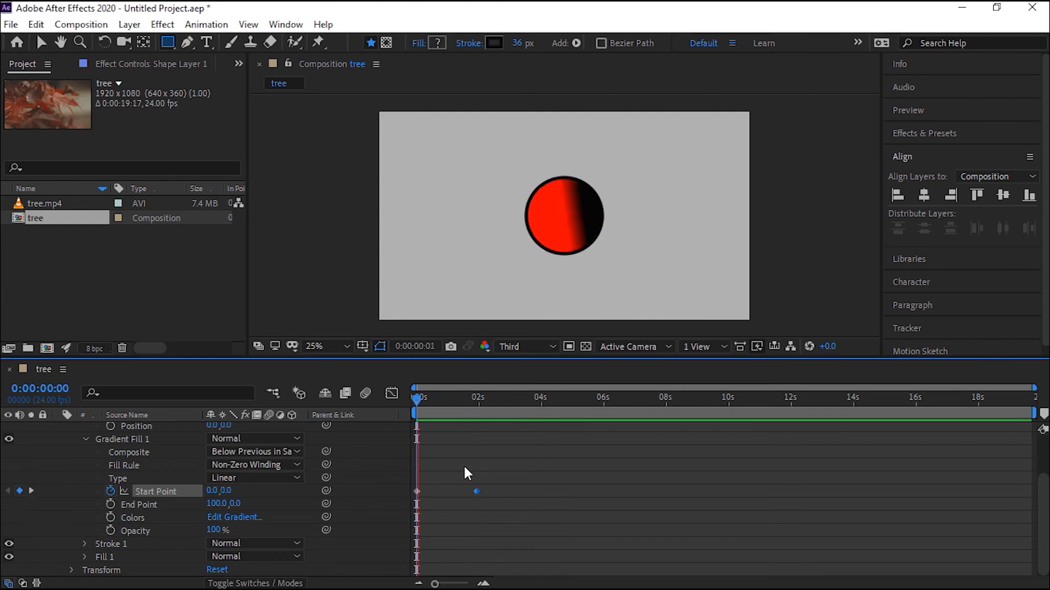
key(space)
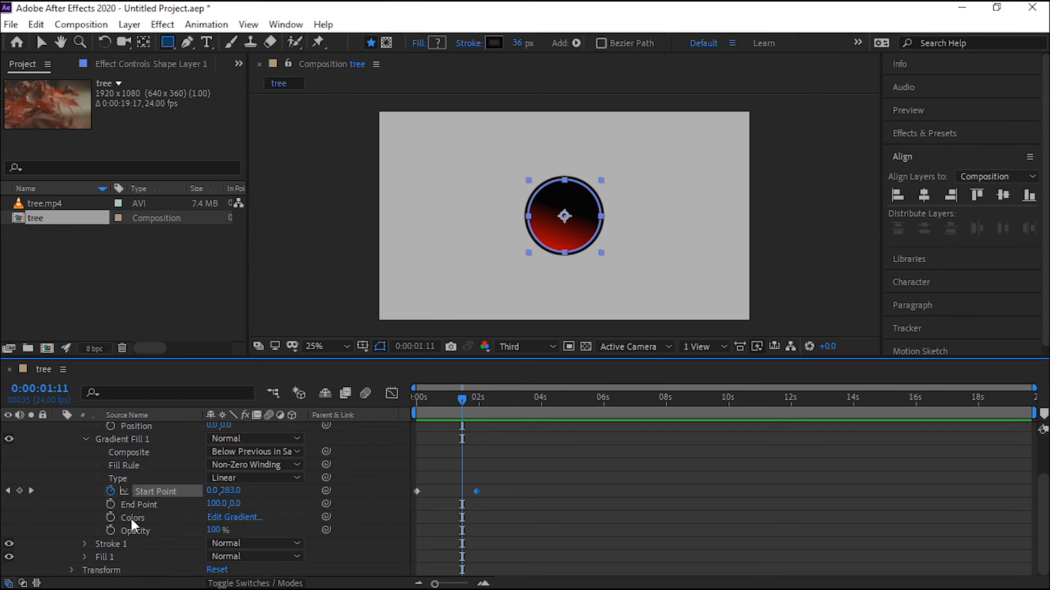
Change the gradient's end color to light grey (BEB9B9) and collapse the gradient fill's properties.
click(222, 517)
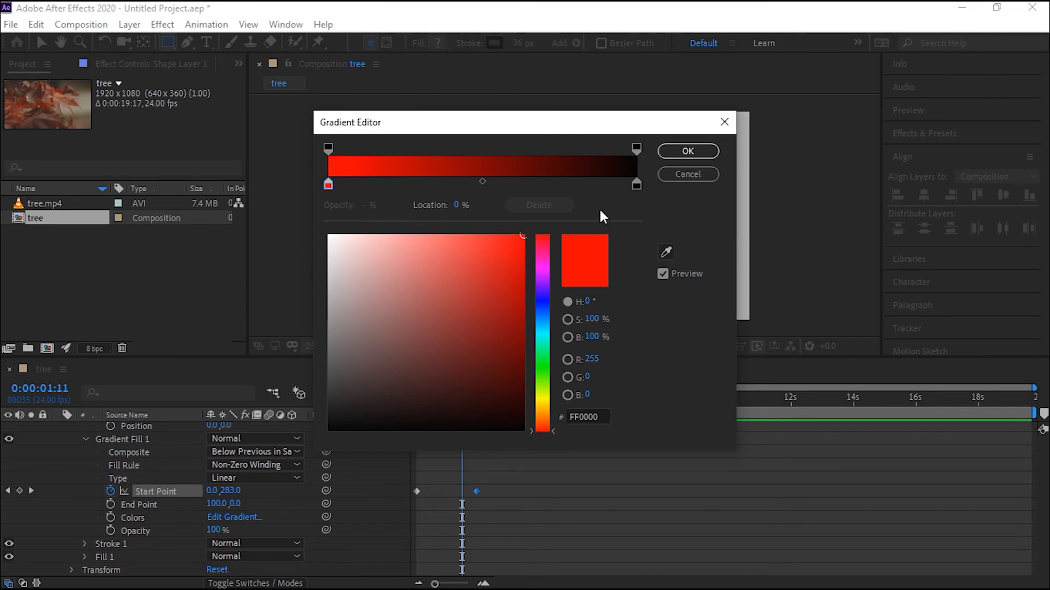
click(637, 185)
drag(481, 319, 334, 283)
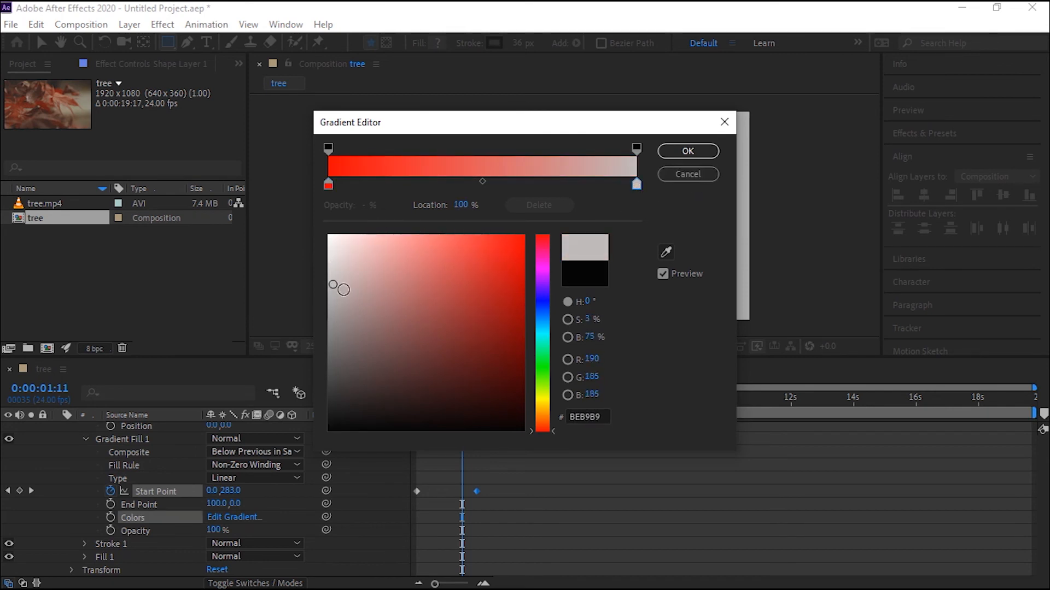
click(687, 154)
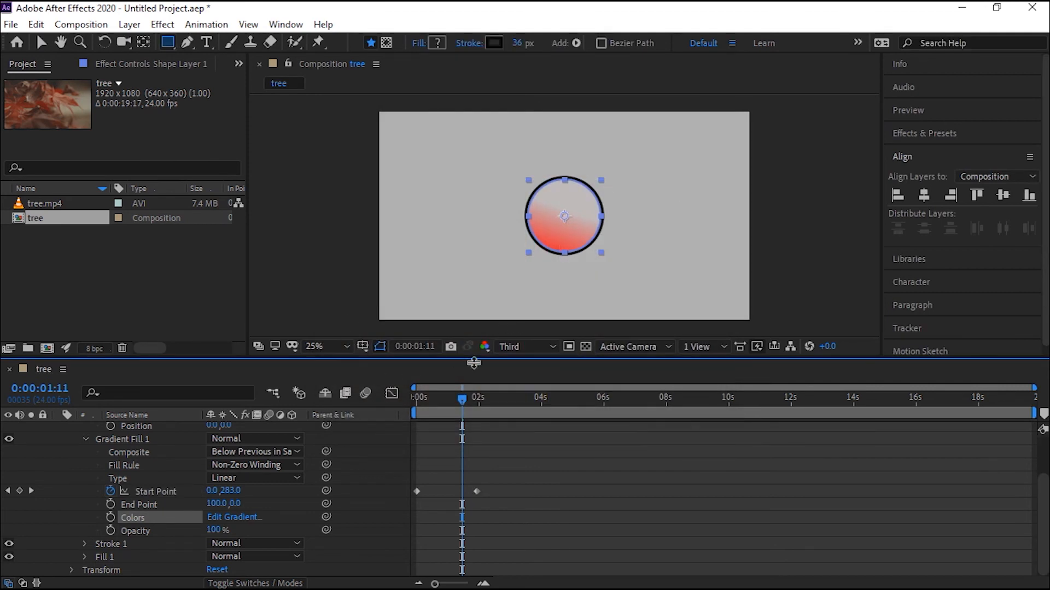
click(86, 437)
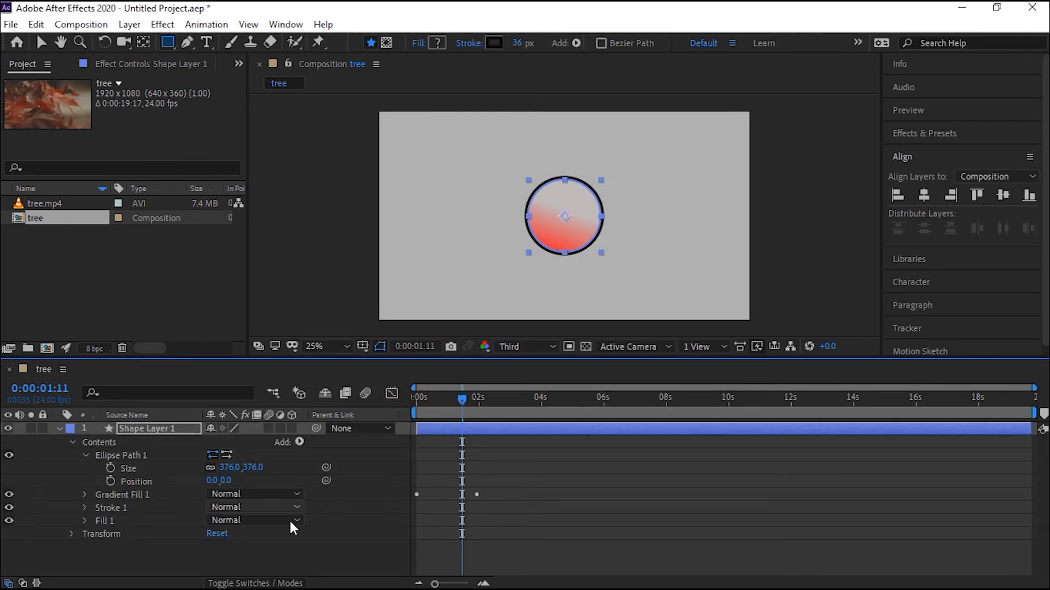
Collapse Shape Layer 1 with the ellipse and delete the layer from the composition.
click(57, 428)
click(171, 496)
click(168, 427)
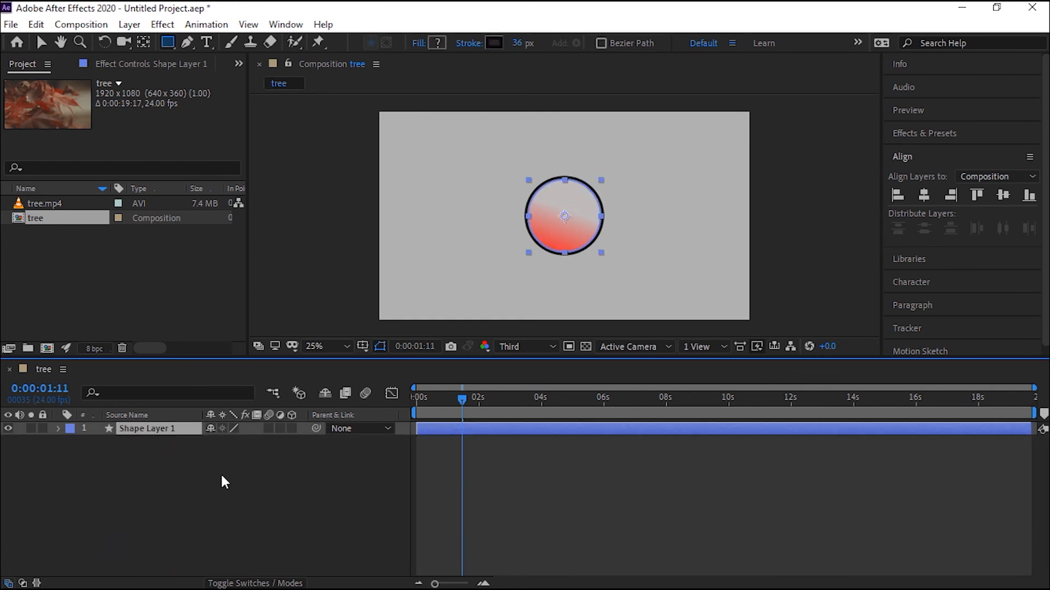
key(Delete)
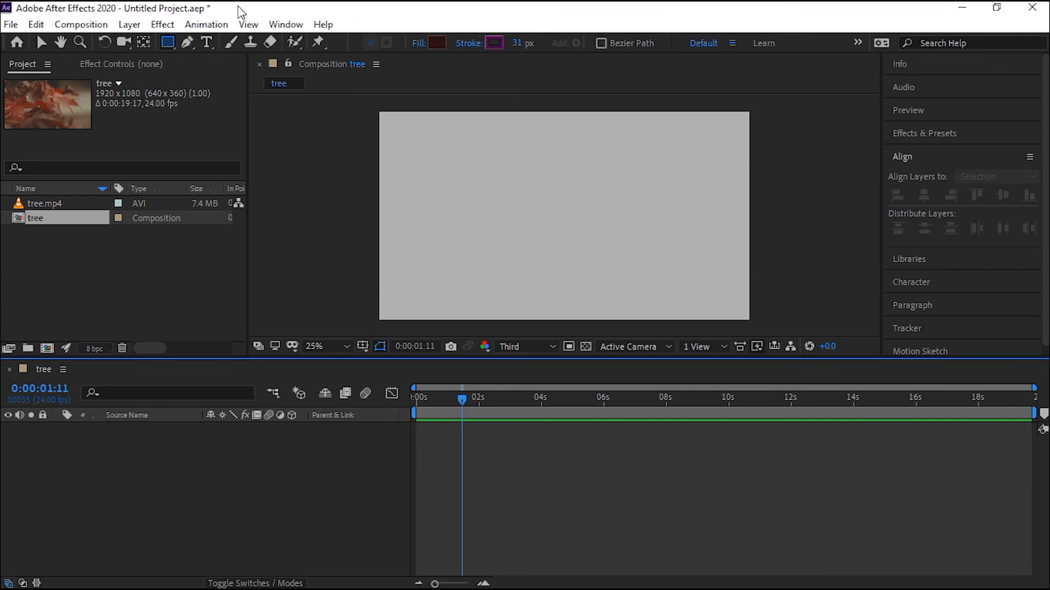
Create a rectangle shape layer that fills the whole composition frame, and delete it.
double_click(169, 43)
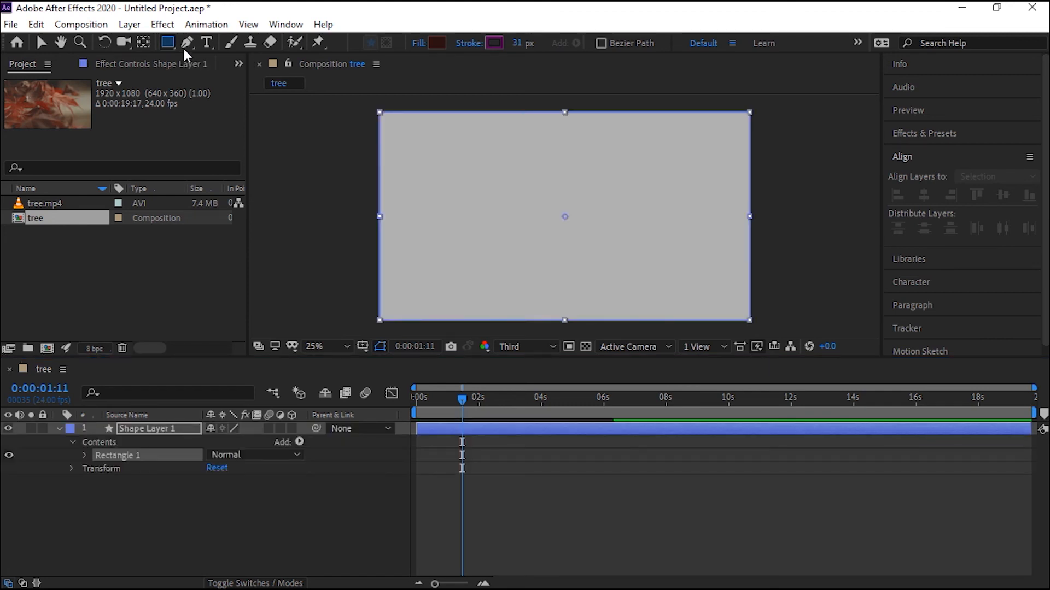
key(v)
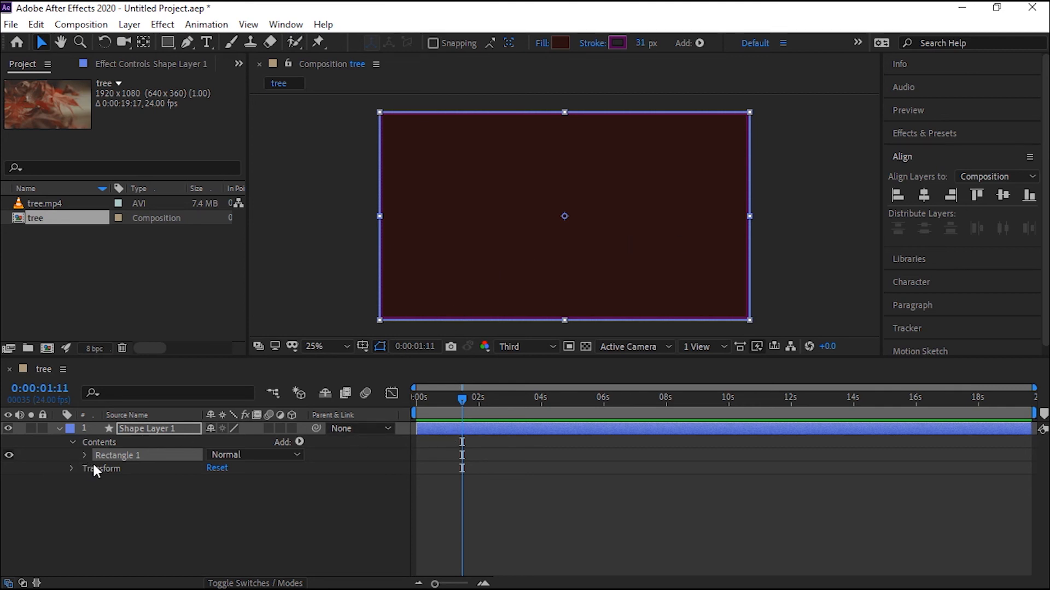
key(Delete)
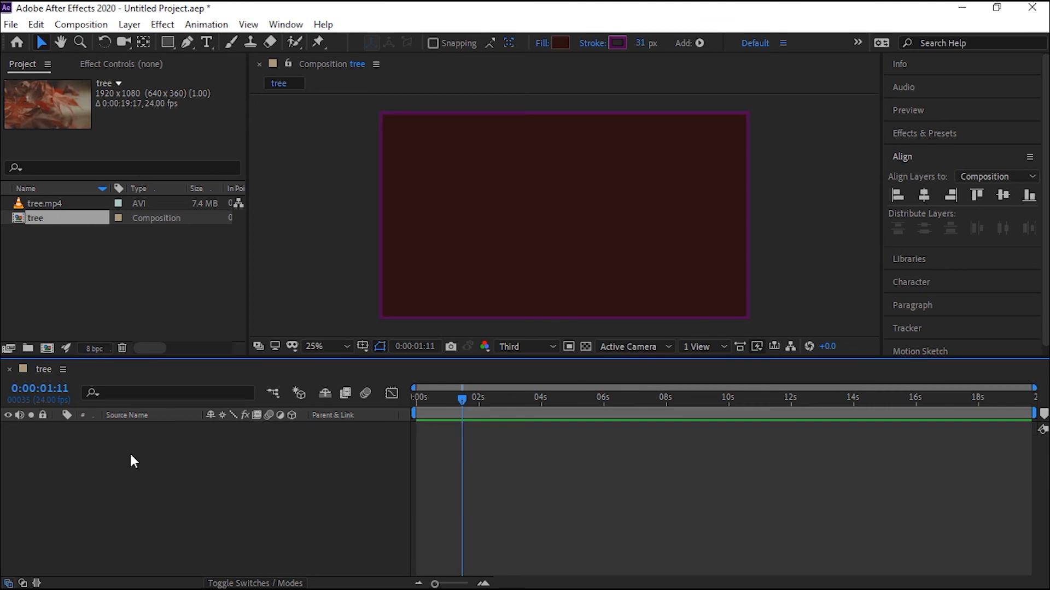
Create an empty shape layer and add a Polystar path to its contents.
right_click(130, 454)
mouse_move(231, 283)
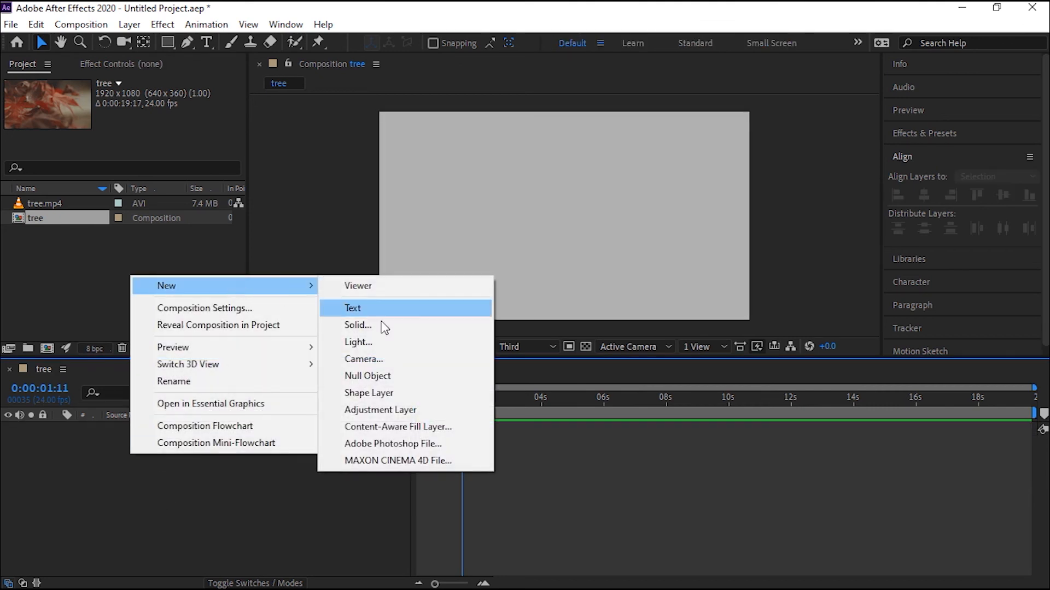
click(389, 392)
key(q)
click(58, 429)
click(300, 442)
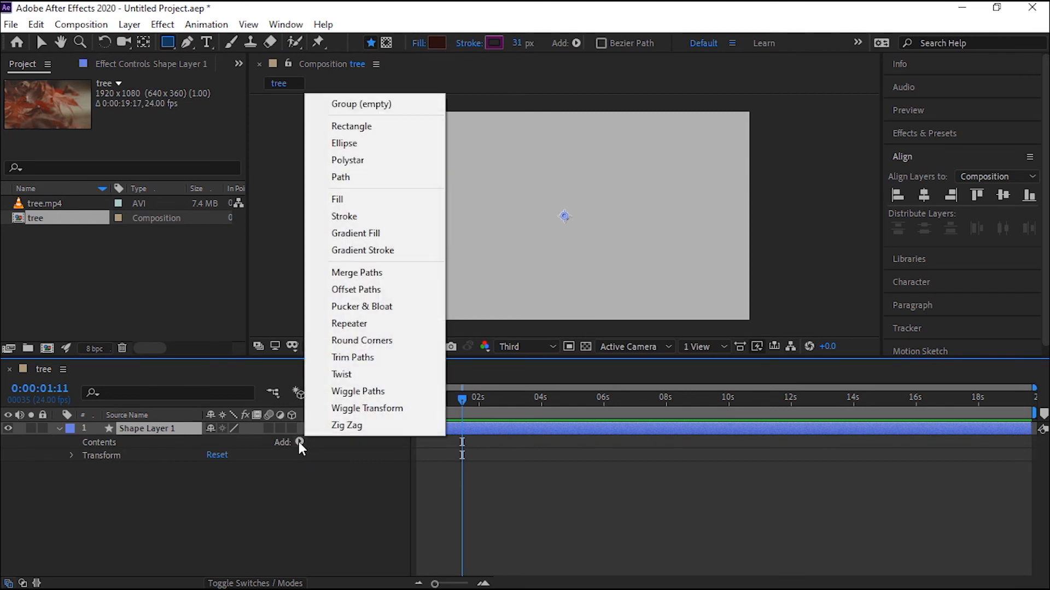
click(387, 162)
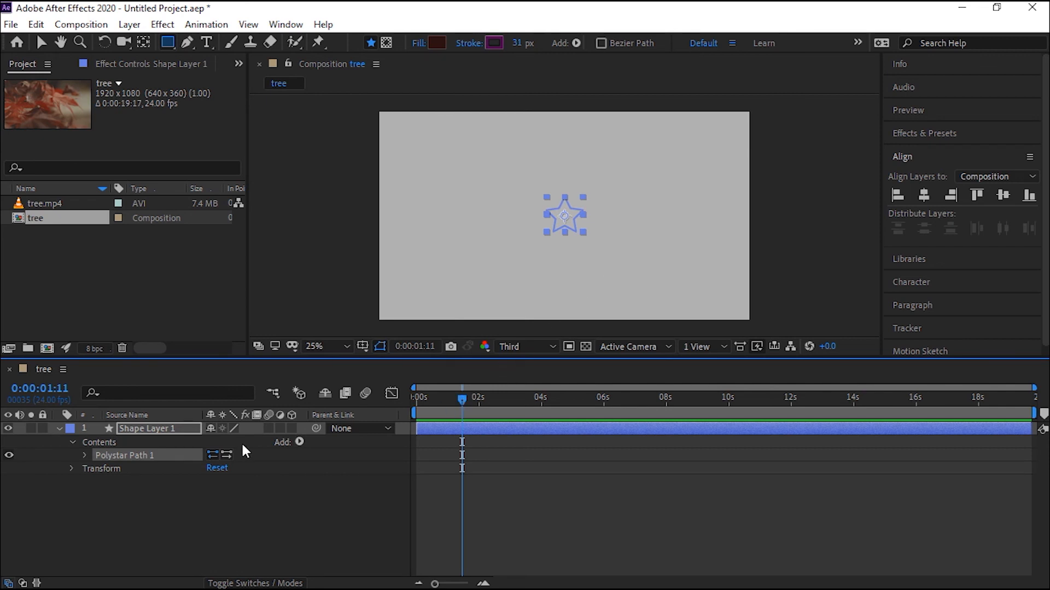
Scale the polystar's shape layer to 168% and set the path's outer roundness to 126%.
click(83, 456)
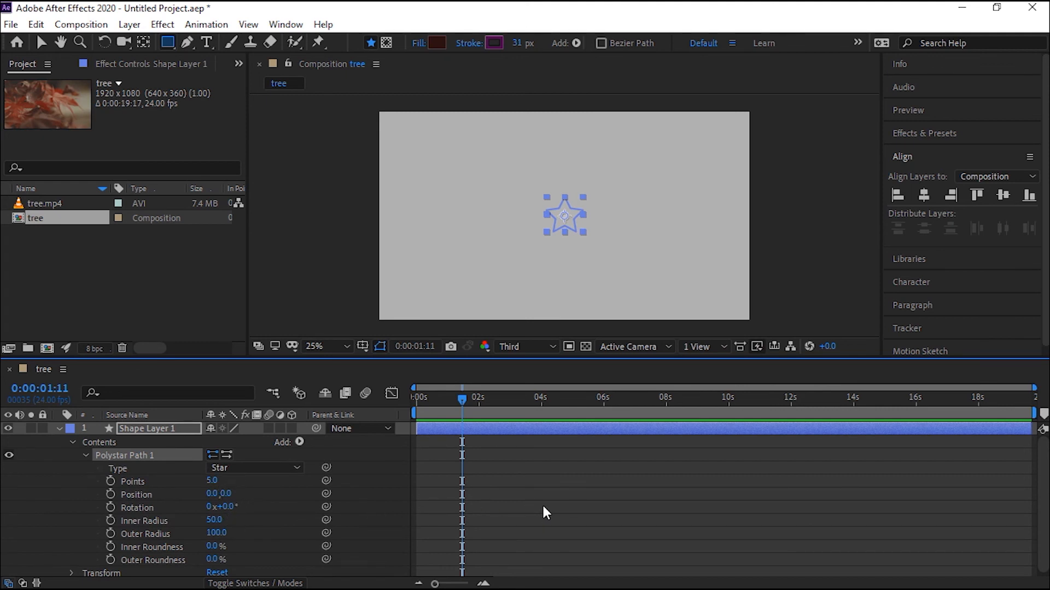
scroll(544, 508, down, 1)
drag(564, 360, 569, 292)
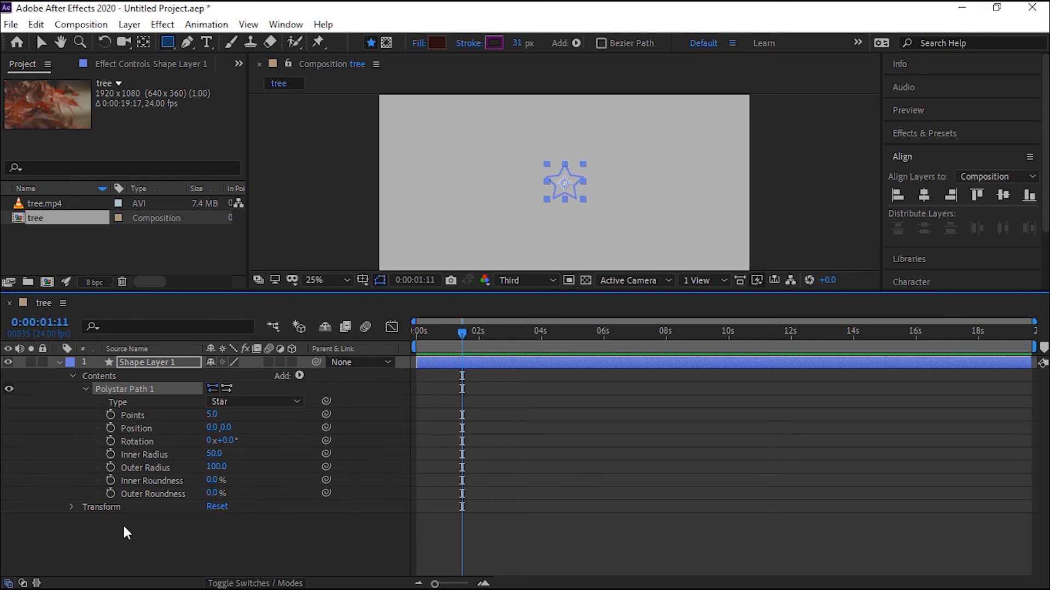
click(72, 507)
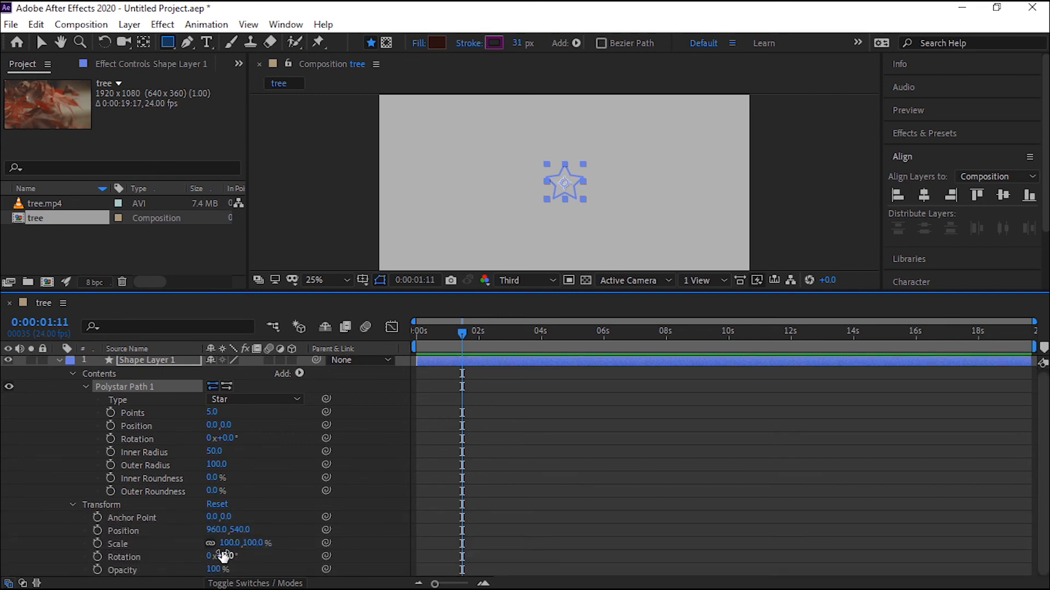
drag(254, 543, 327, 465)
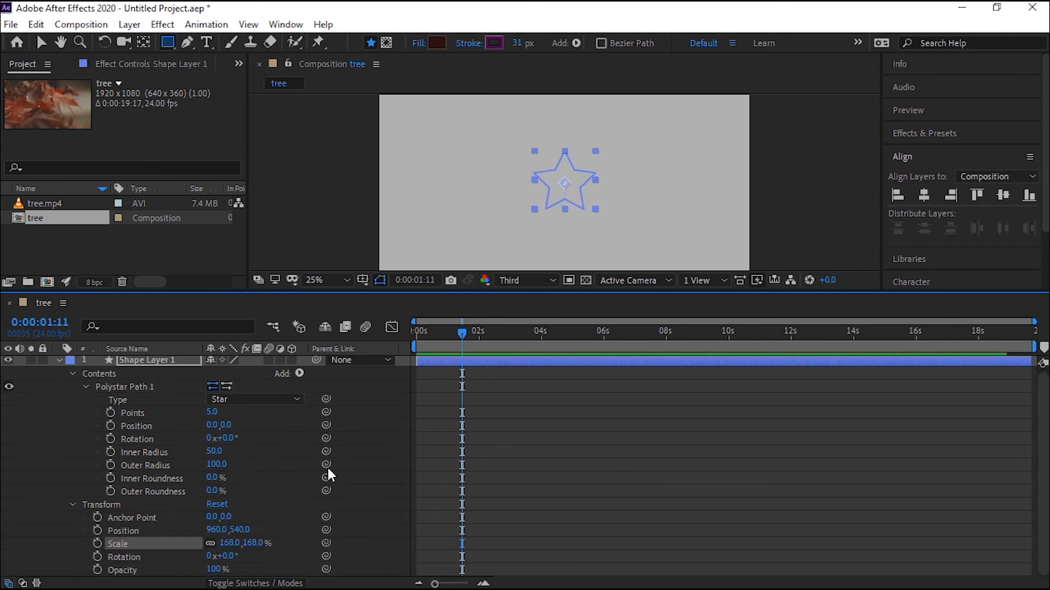
click(73, 505)
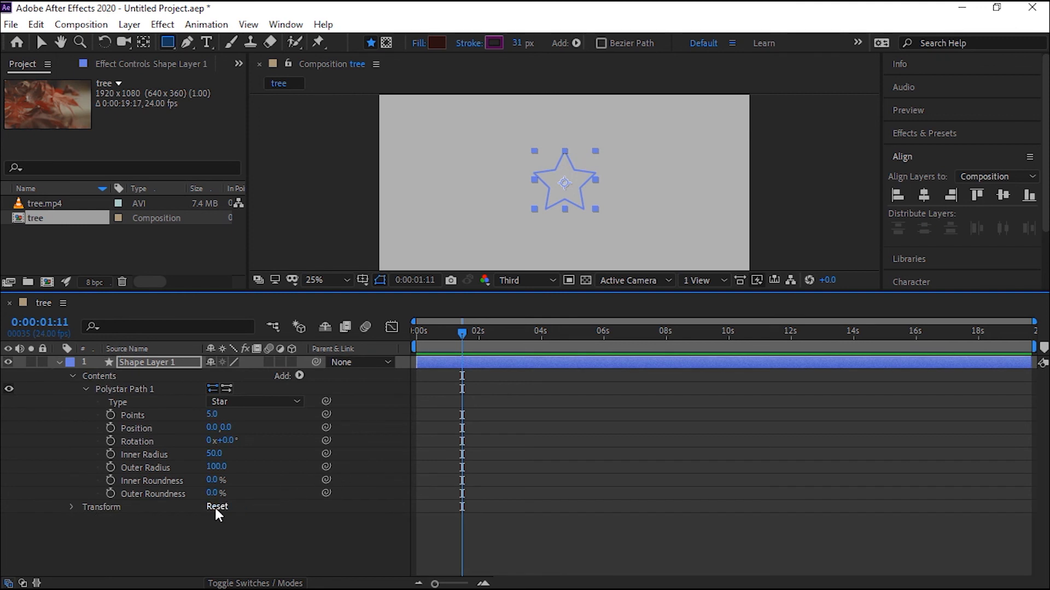
drag(208, 496, 298, 487)
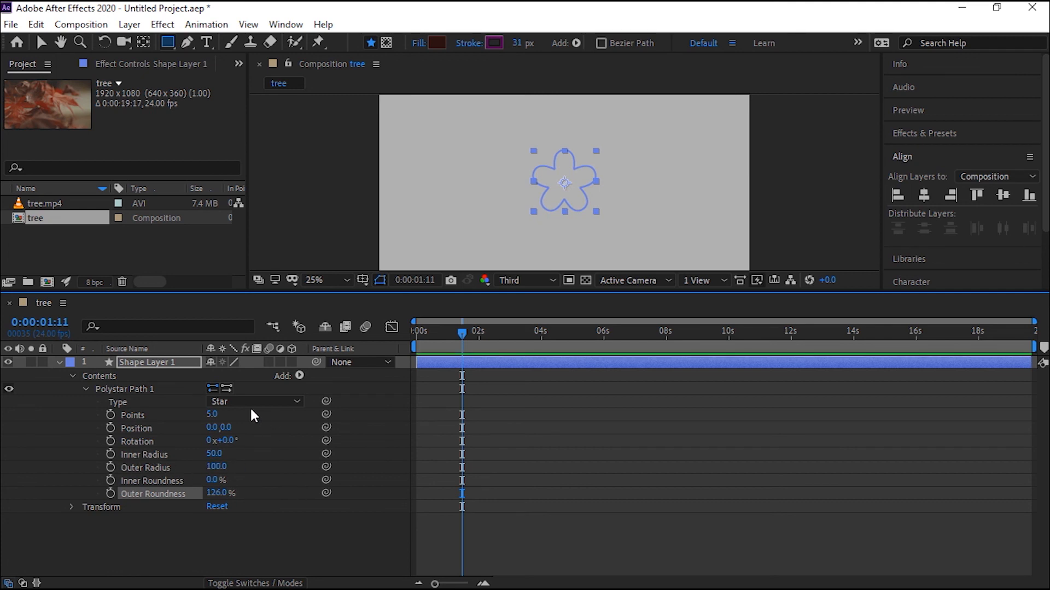
Add a yellow fill (FFDE00) to the polystar and set its outer roundness to 229%.
click(299, 376)
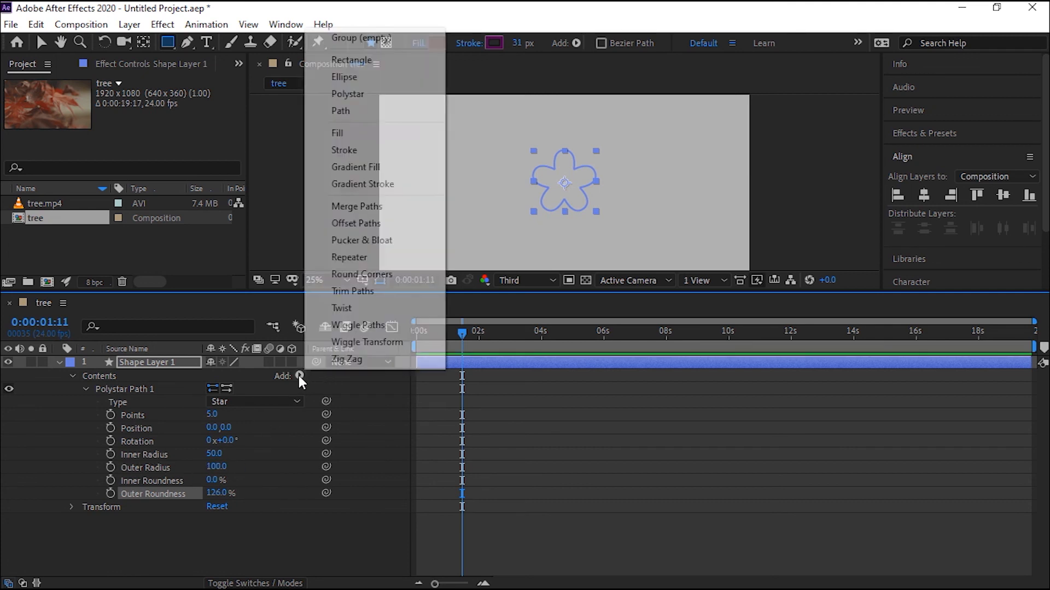
click(363, 132)
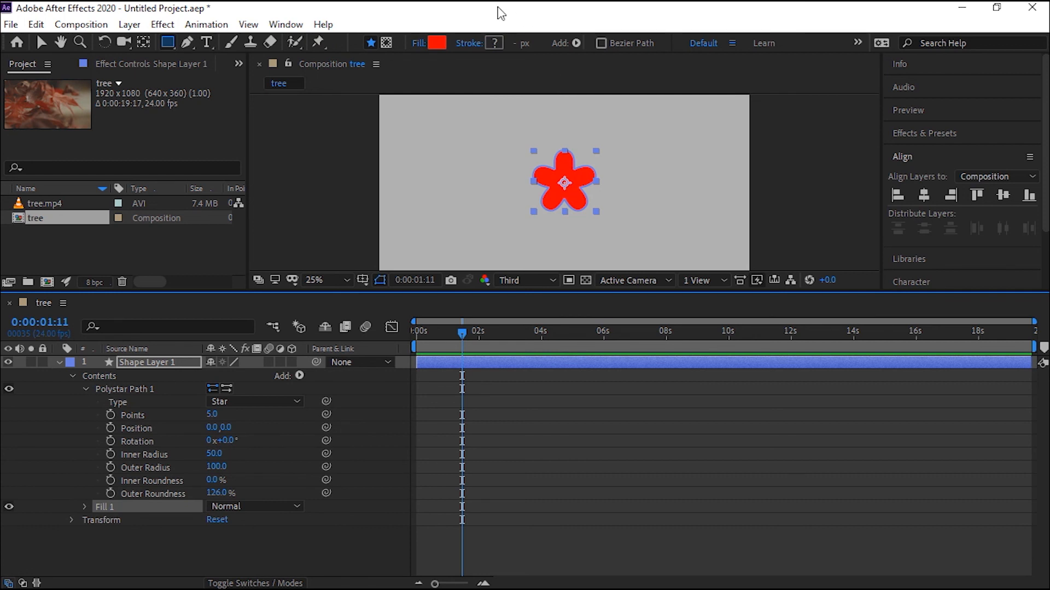
click(430, 44)
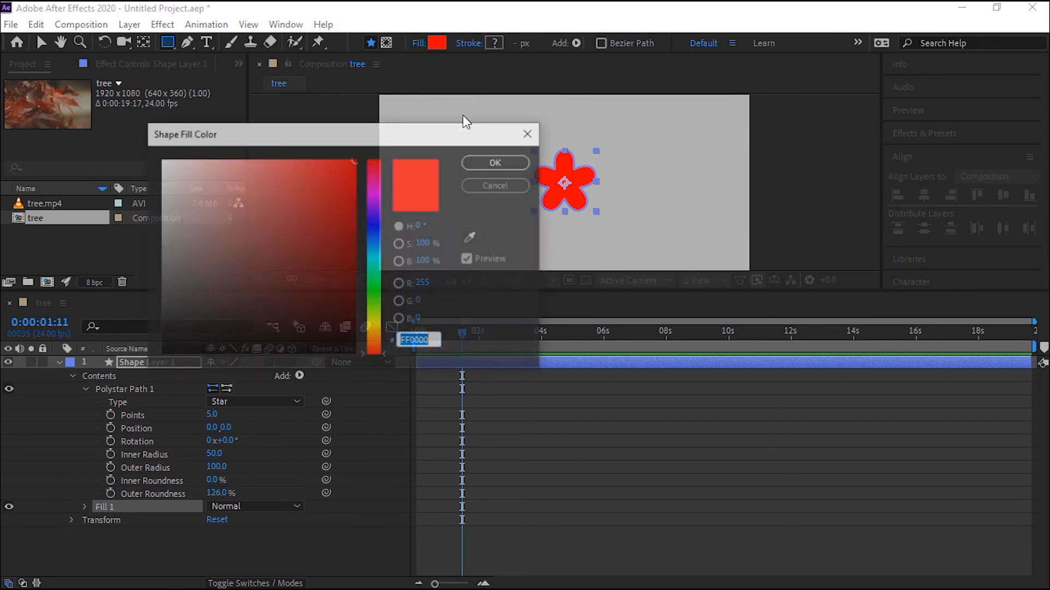
drag(378, 333, 382, 324)
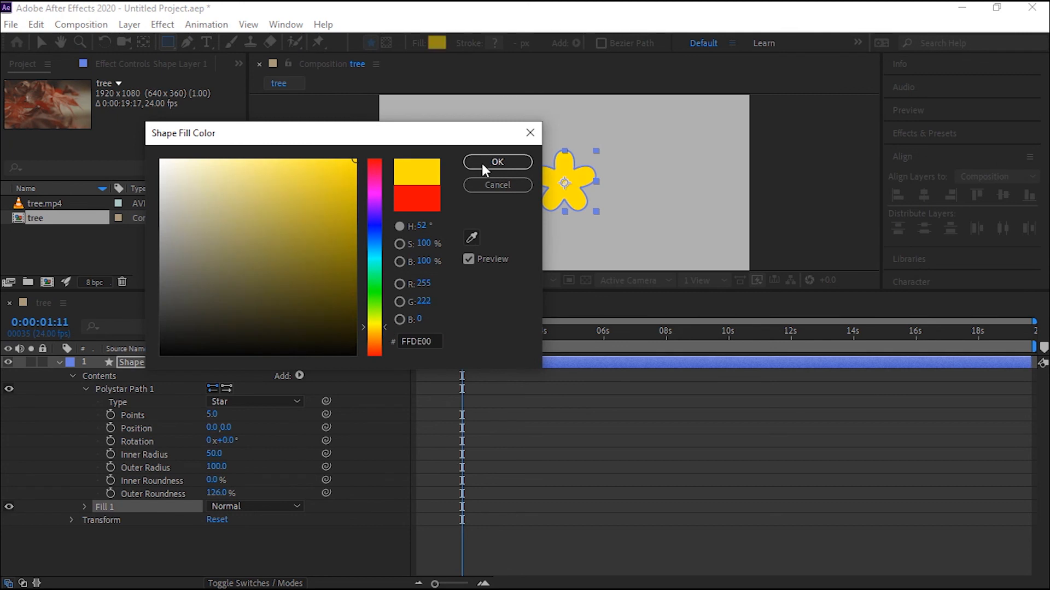
click(483, 162)
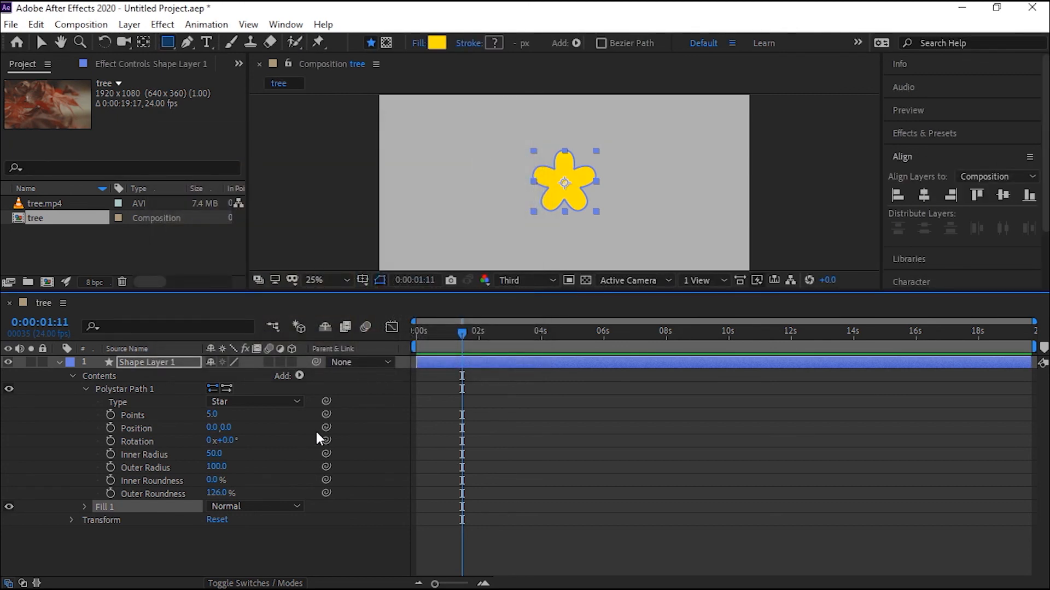
drag(216, 493, 275, 483)
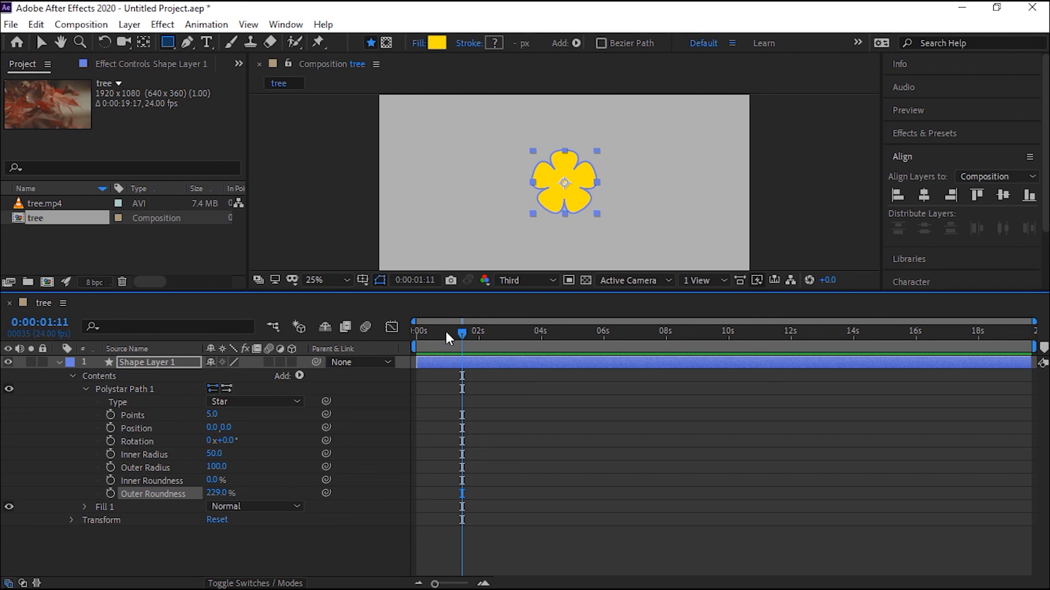
Animate the polystar's outer roundness with keyframes from 0% at 0:00:00:00 to 204% at 0:00:03:23.
key(Home)
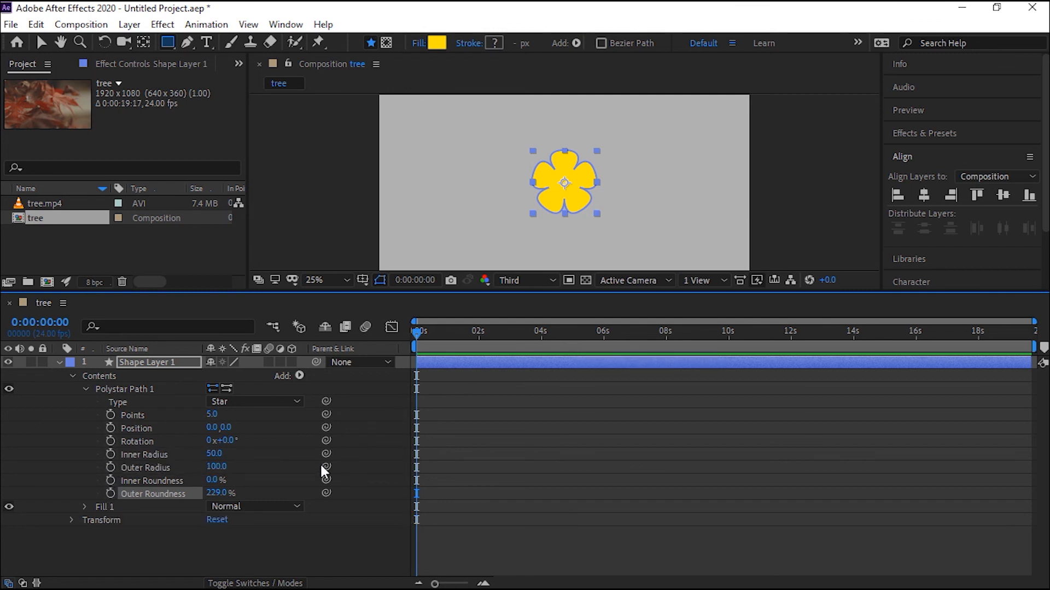
click(220, 495)
text(0)
key(Return)
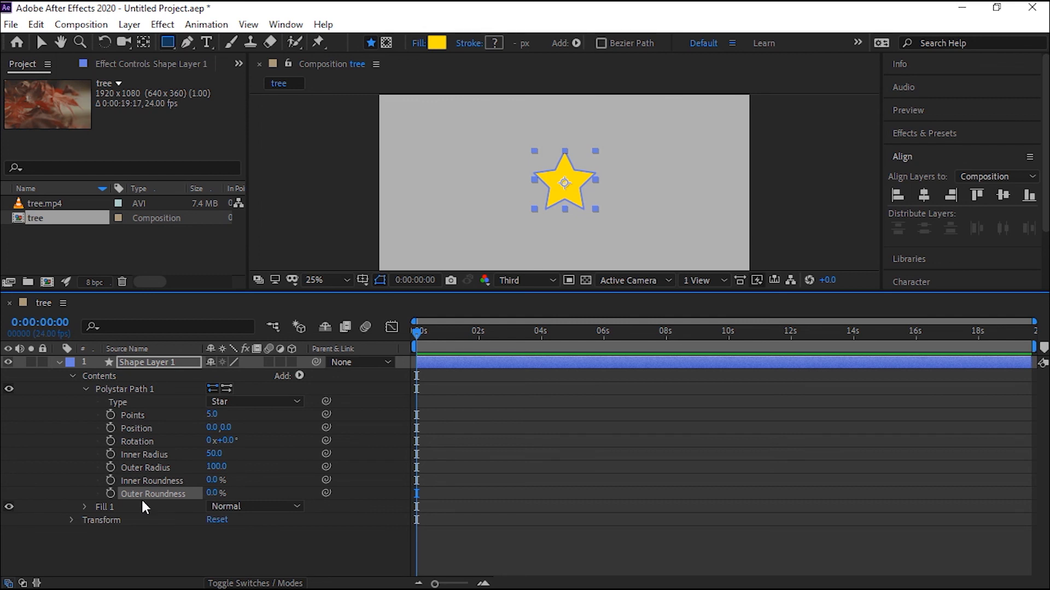
click(110, 493)
drag(417, 332, 540, 343)
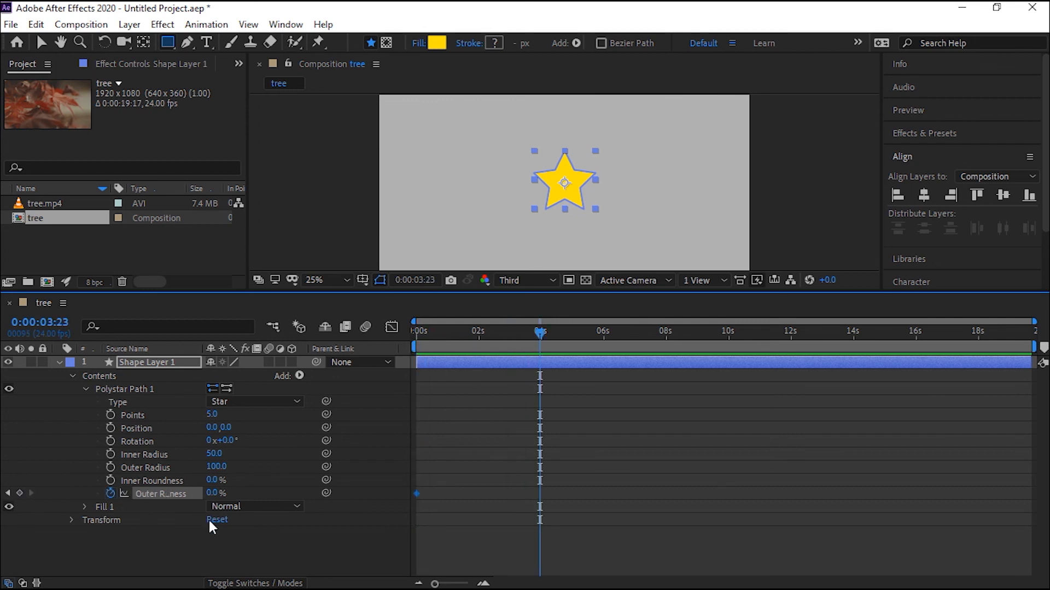
drag(218, 493, 361, 483)
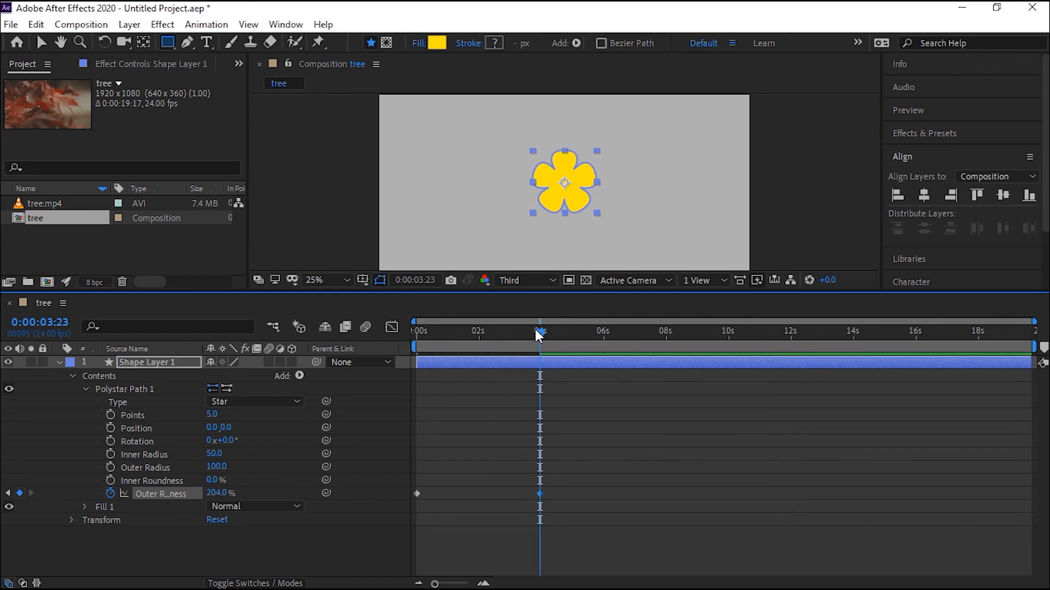
Preview the roundness animation from the start, stop it at 0:00:03:20, and remove the outer roundness keyframes.
drag(536, 331, 313, 349)
key(space)
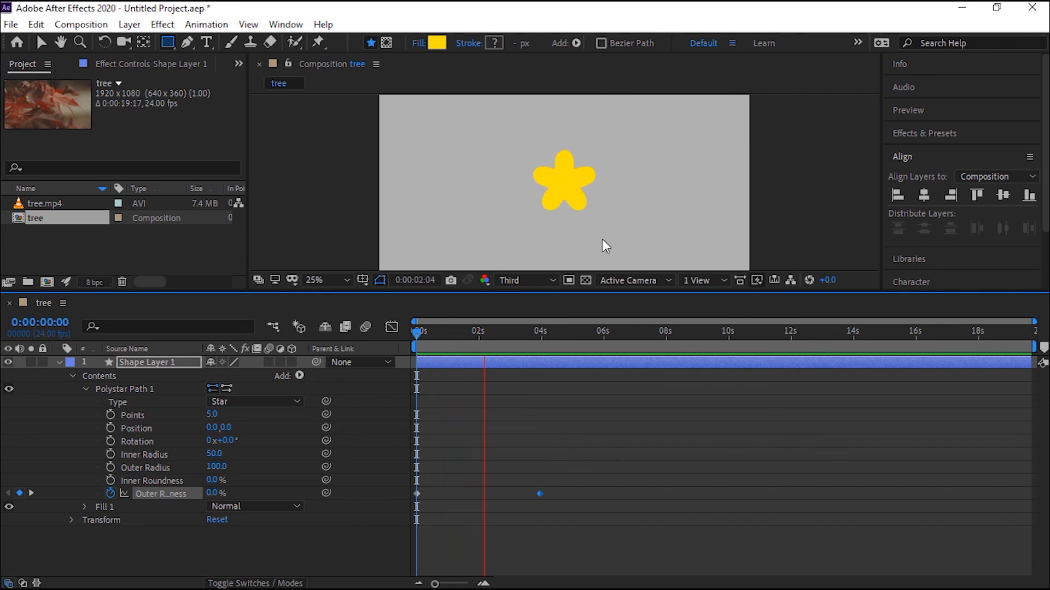
key(space)
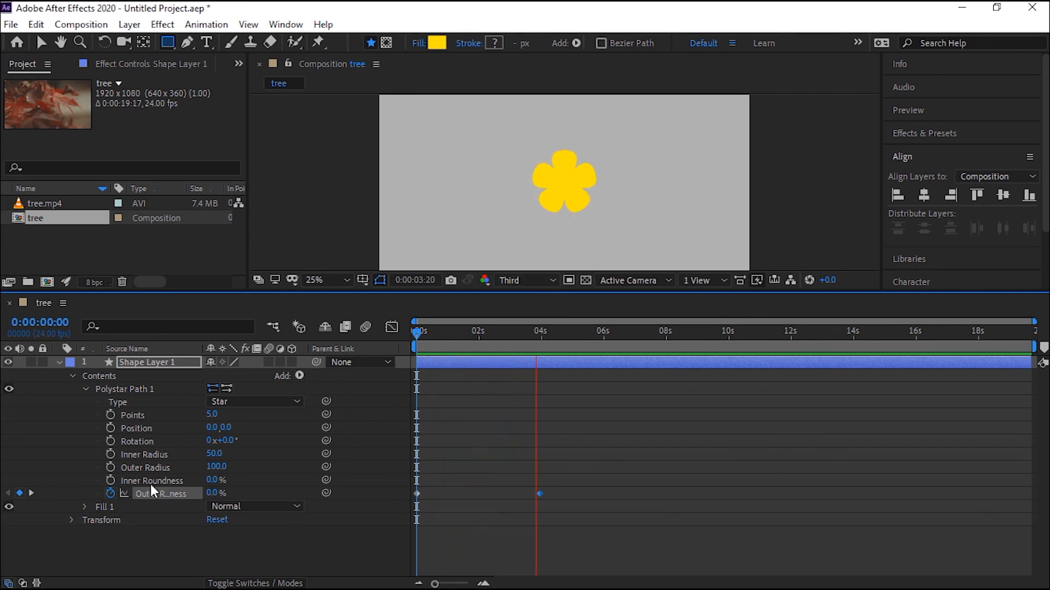
click(110, 491)
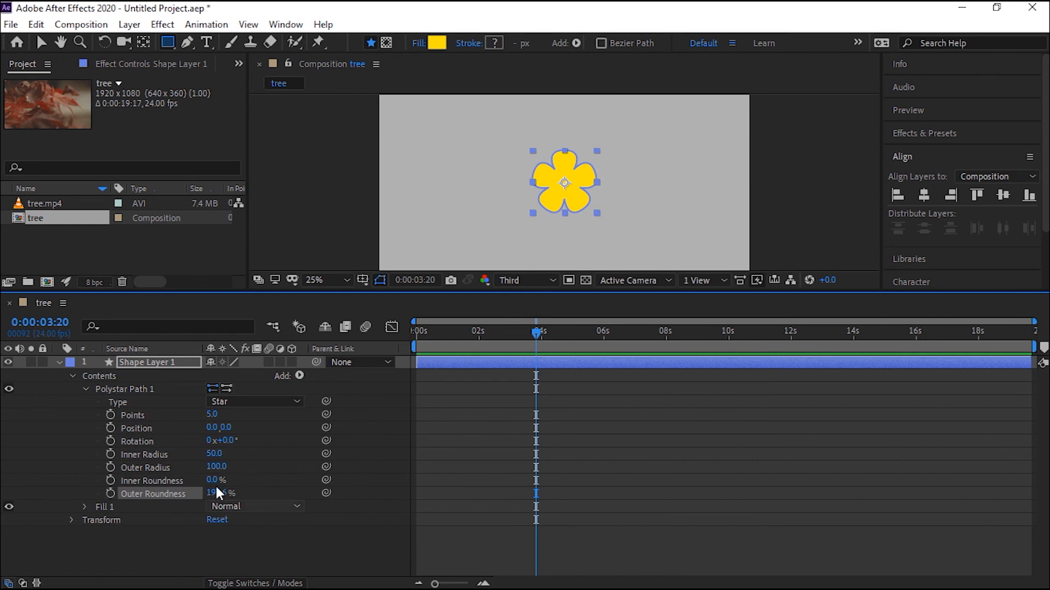
Reshape the polystar with inner roundness 261%, outer radius 185, inner radius 71, rotation 76°, vertical position 20 and 9 points, and collapse the layer.
drag(213, 480, 383, 447)
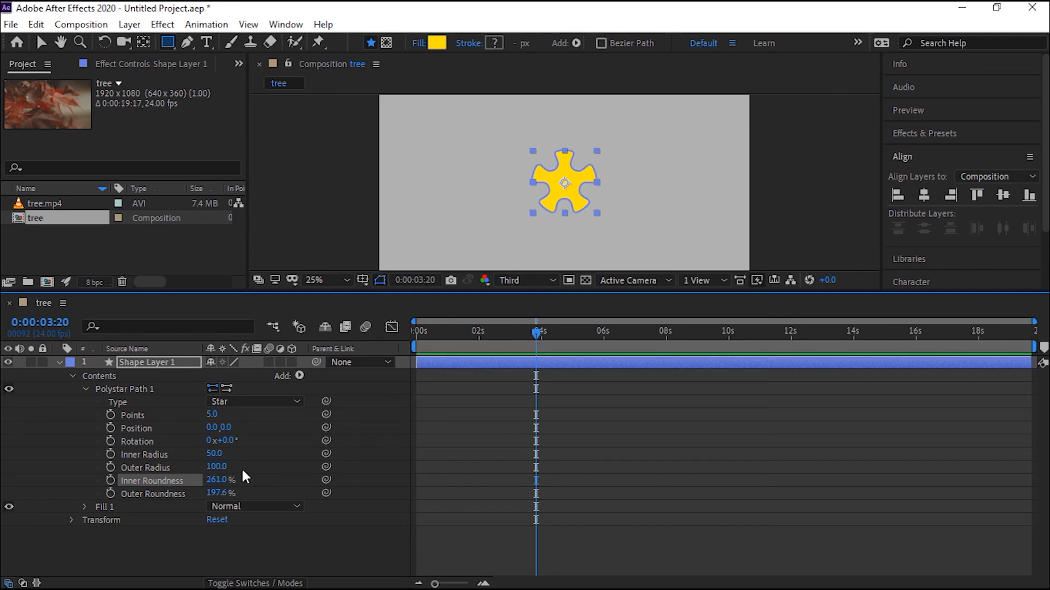
drag(214, 468, 241, 454)
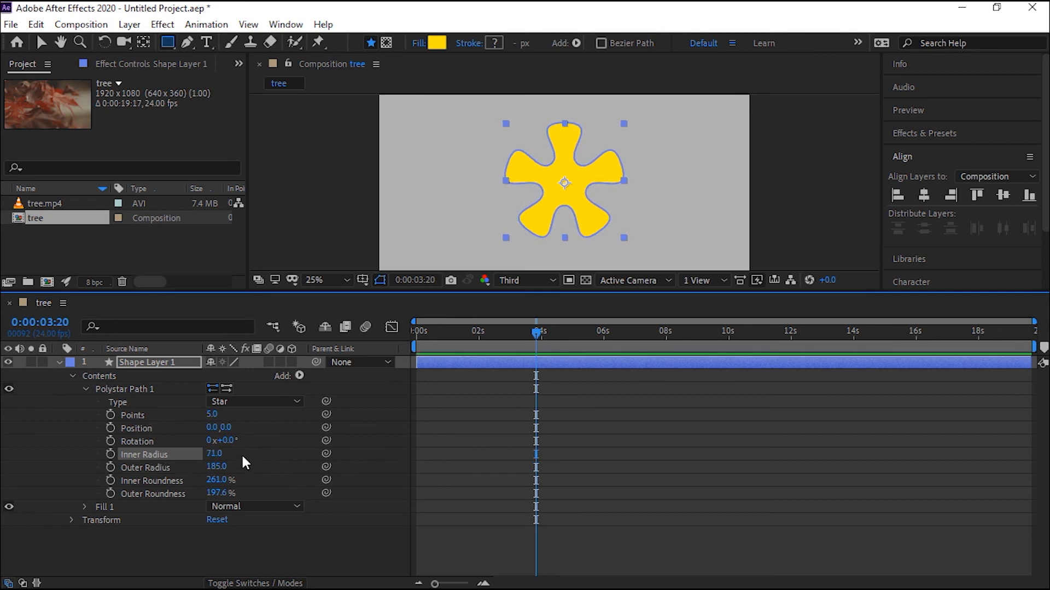
drag(216, 440, 242, 420)
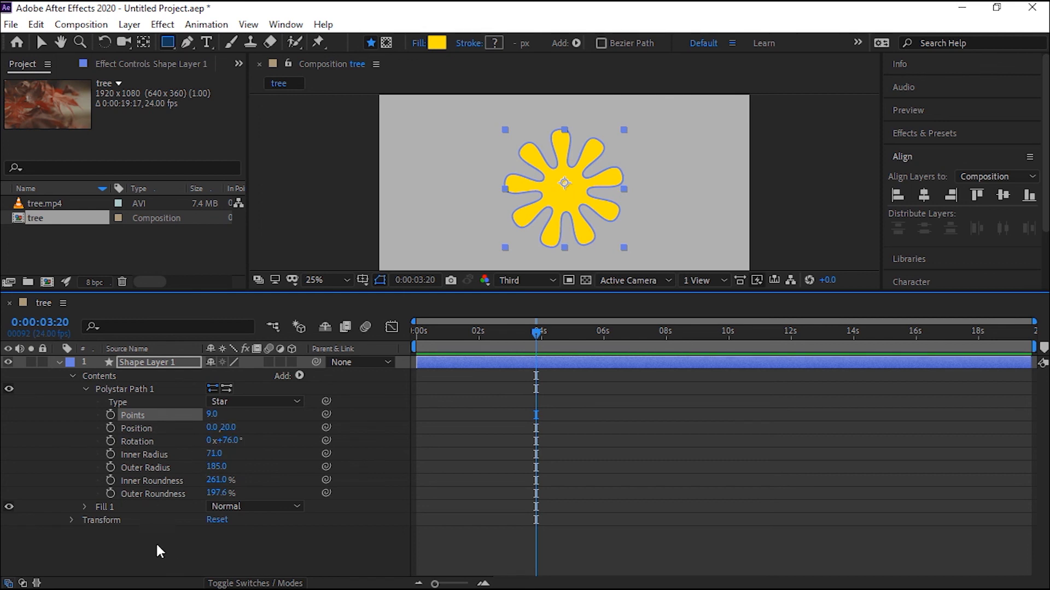
click(57, 362)
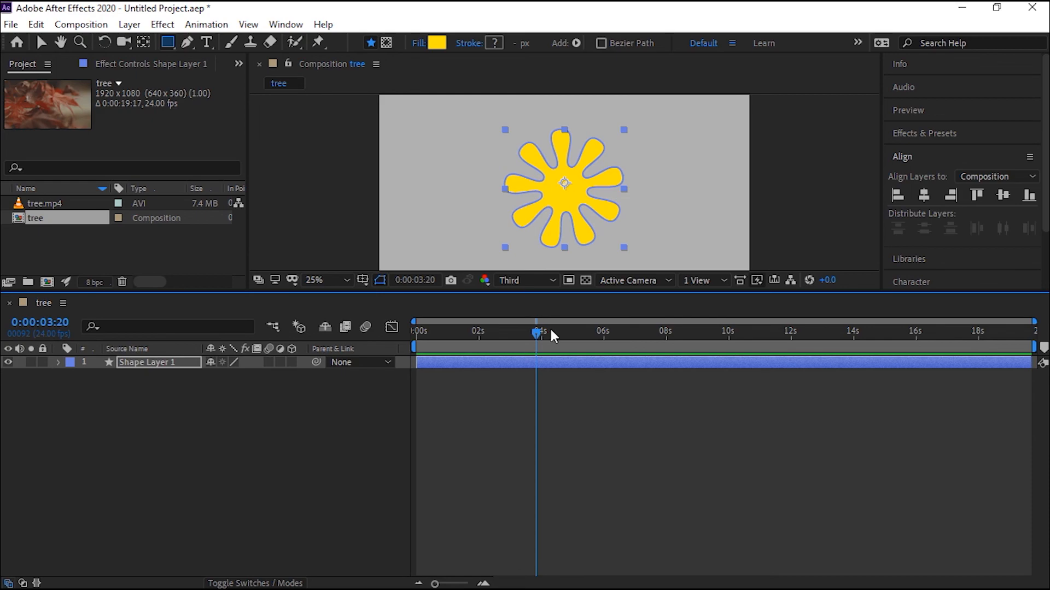
key(super)
click(725, 579)
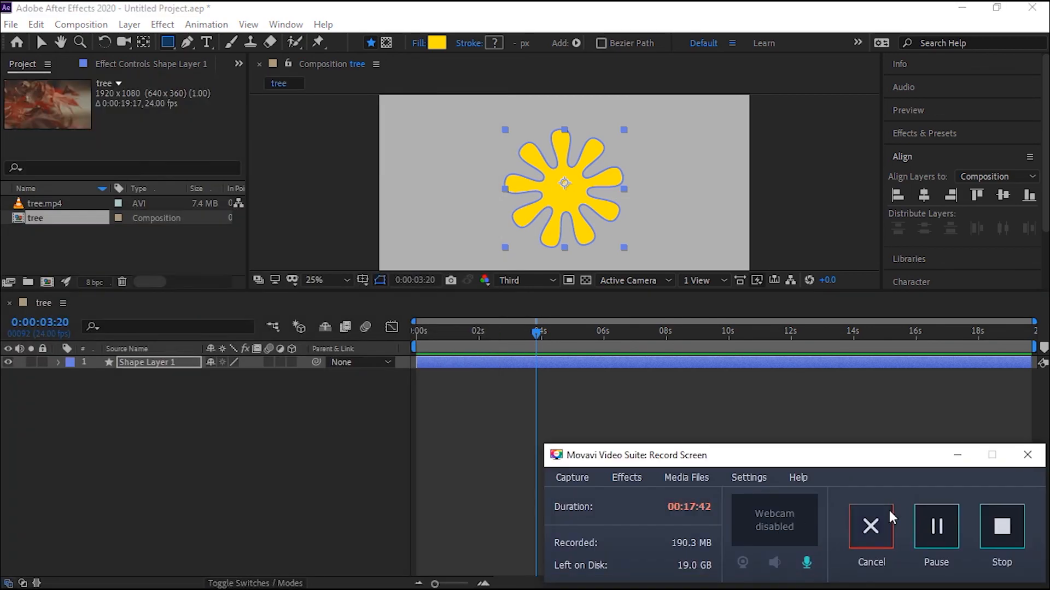